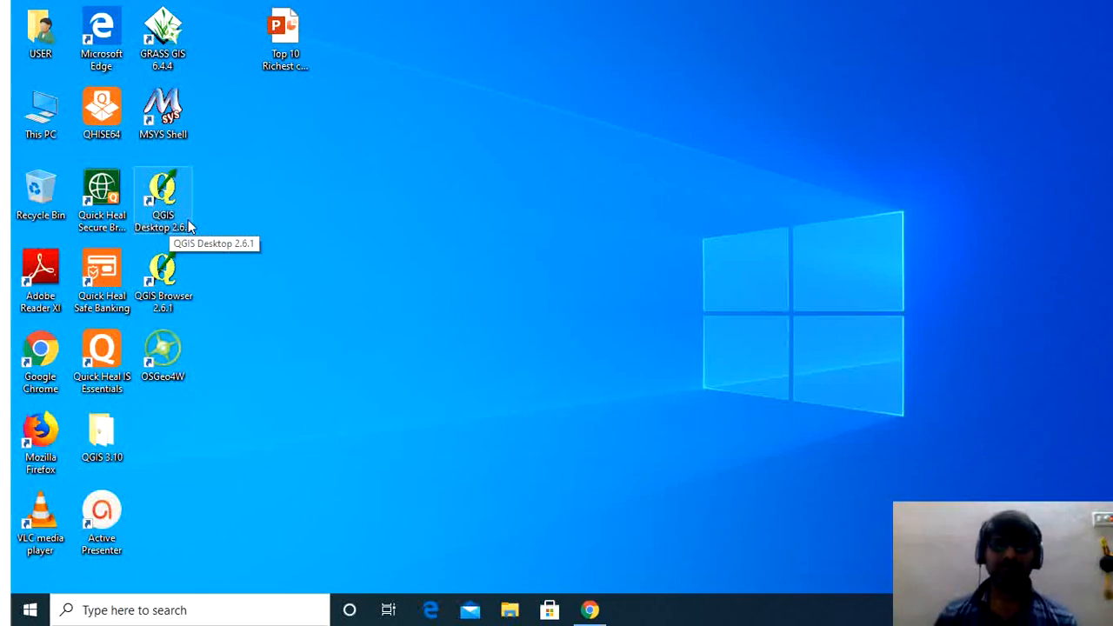
- Launch QGIS Desktop 2.6.1, skip the startup tips and open the QSWAT plugin
double_click(188, 224)
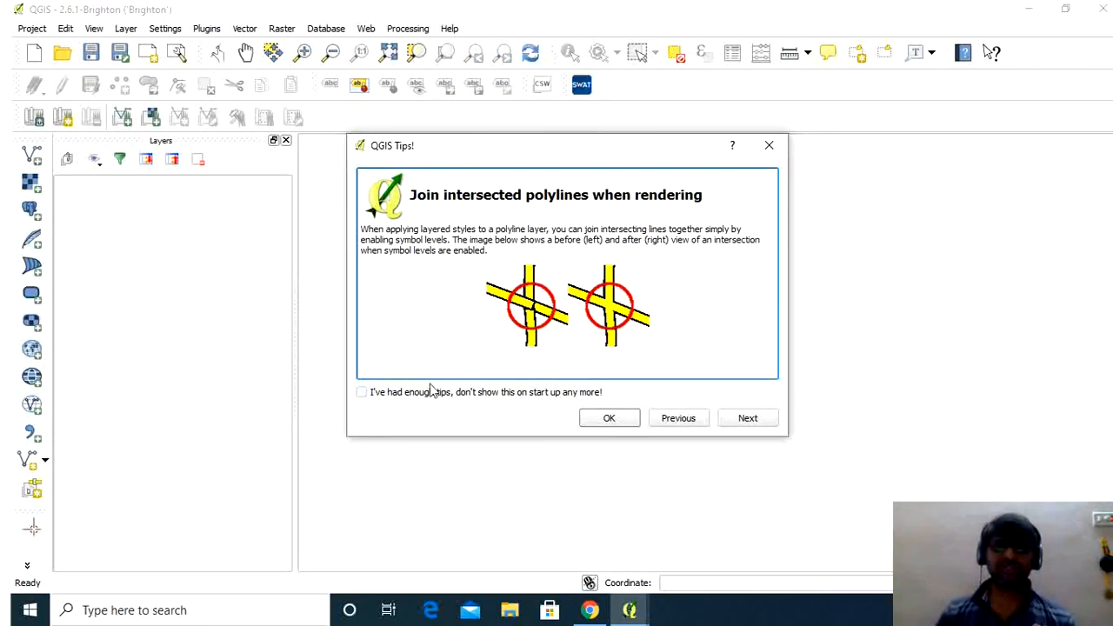
left_click(769, 147)
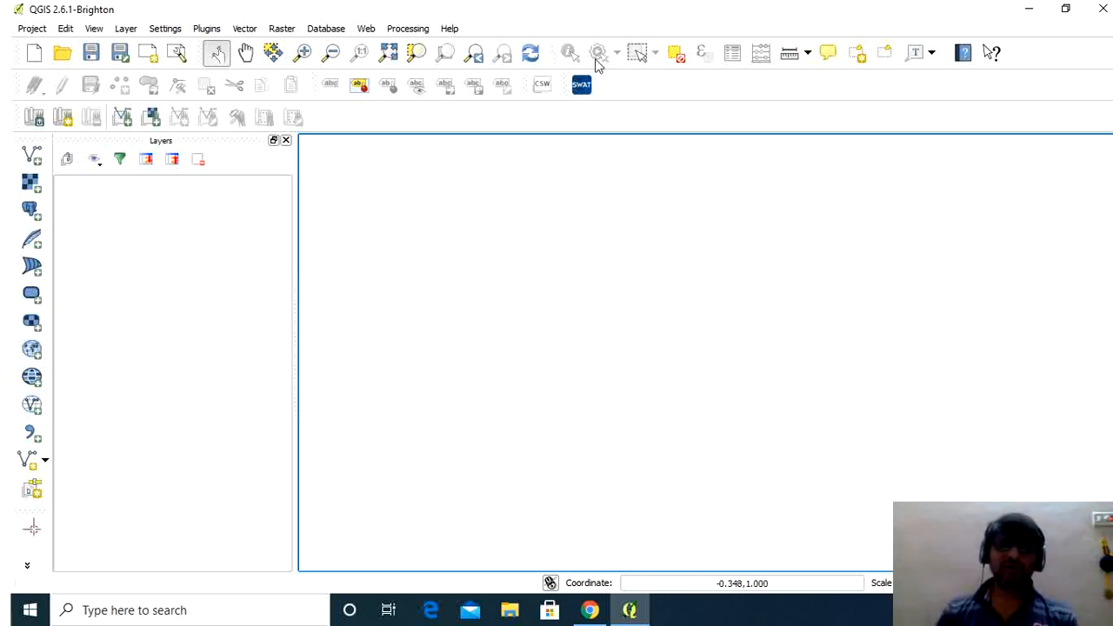
left_click(584, 89)
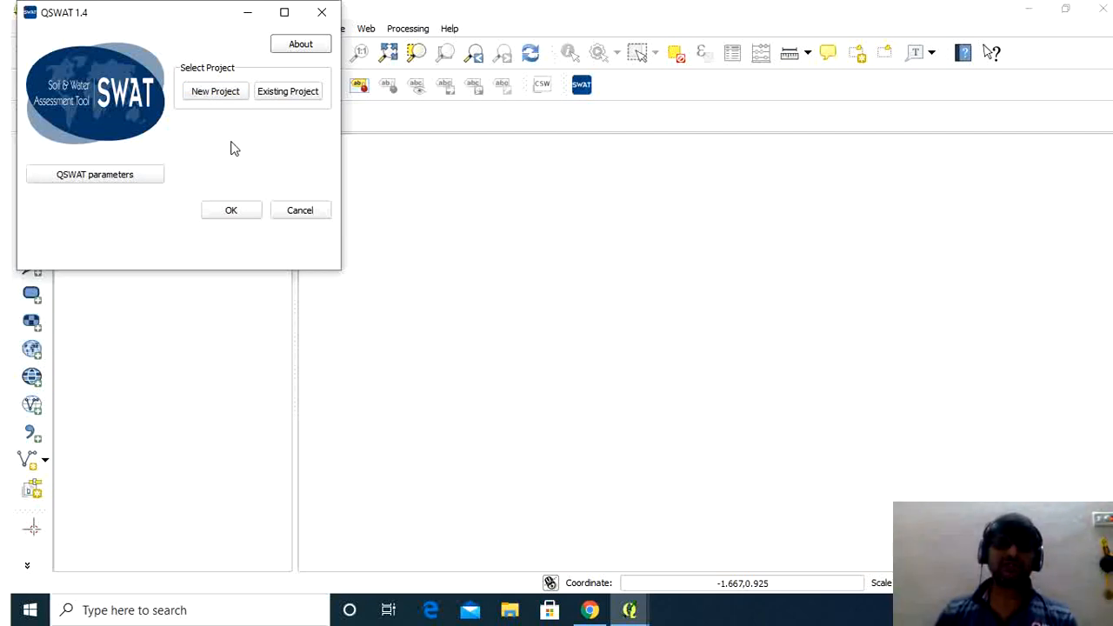
- Create a new QSWAT project named tutorial1 on the New Volume (D:) drive
left_click(217, 91)
left_click(217, 94)
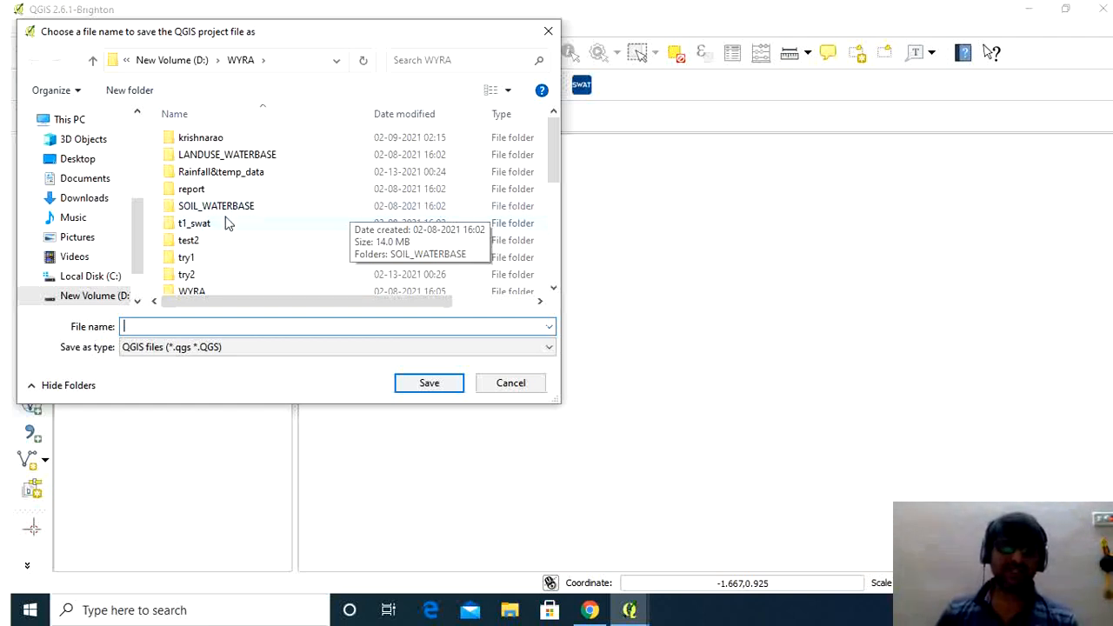
scroll(122, 260, "down", 1)
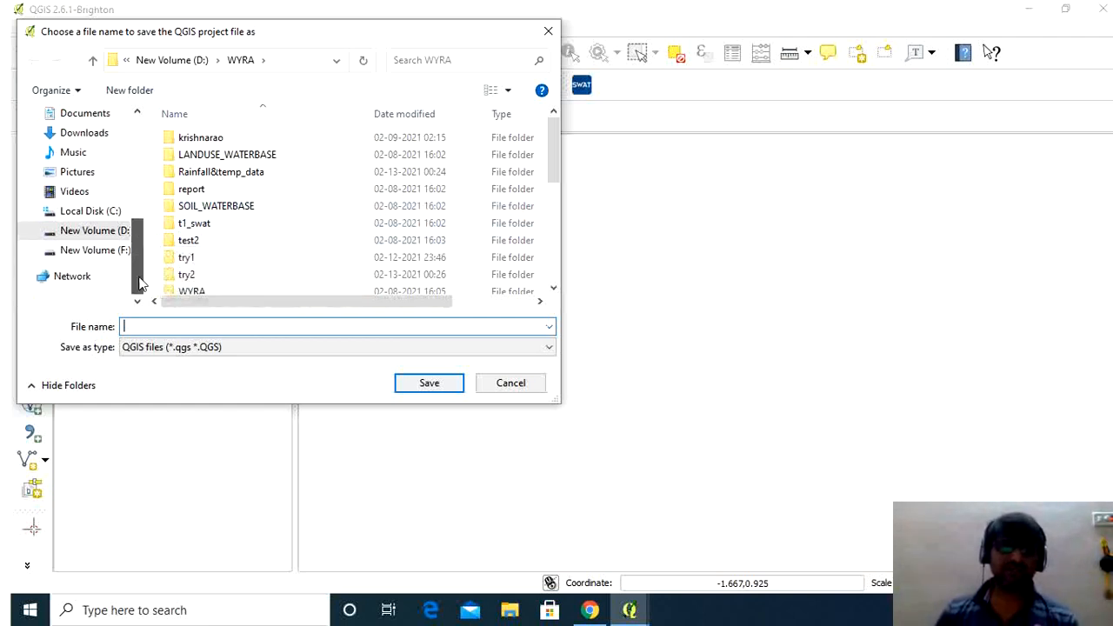
left_click(119, 232)
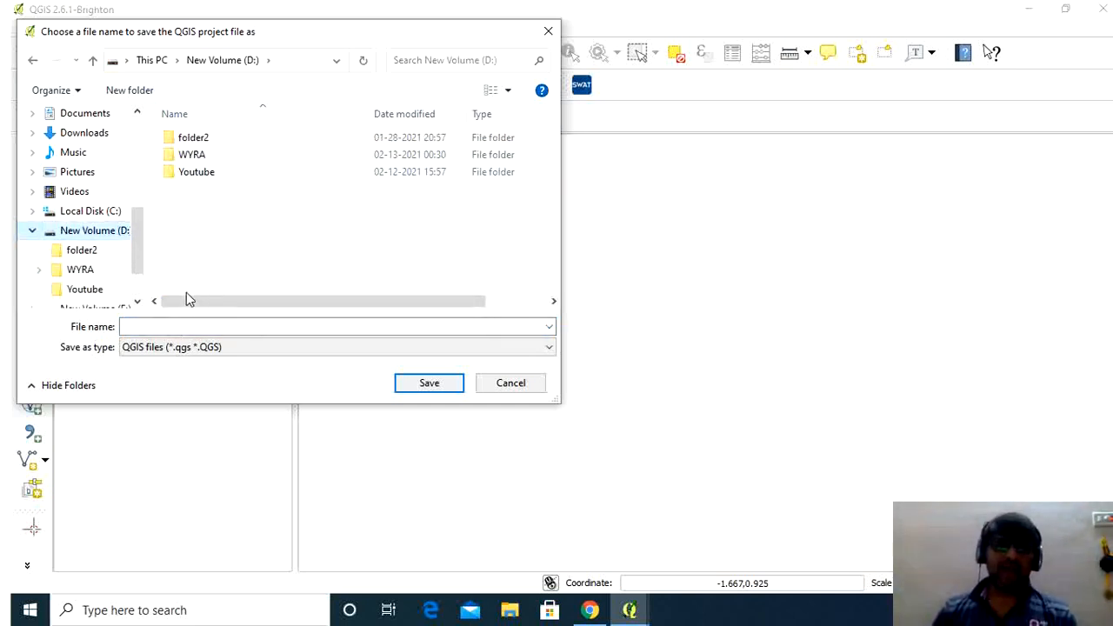
left_click(170, 325)
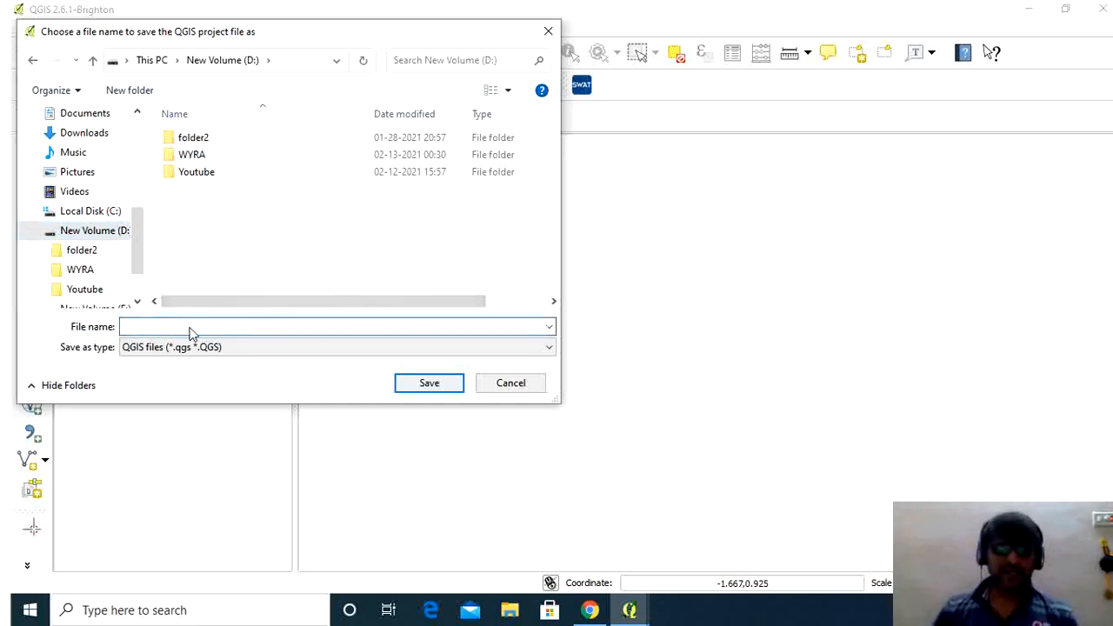
type("tutoria")
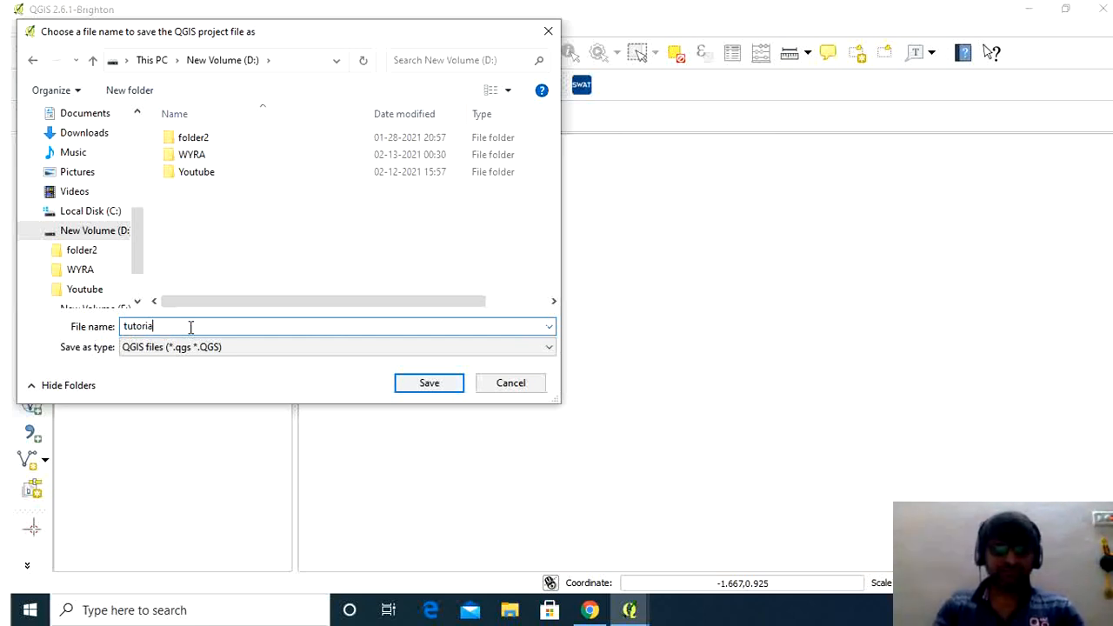
type("l")
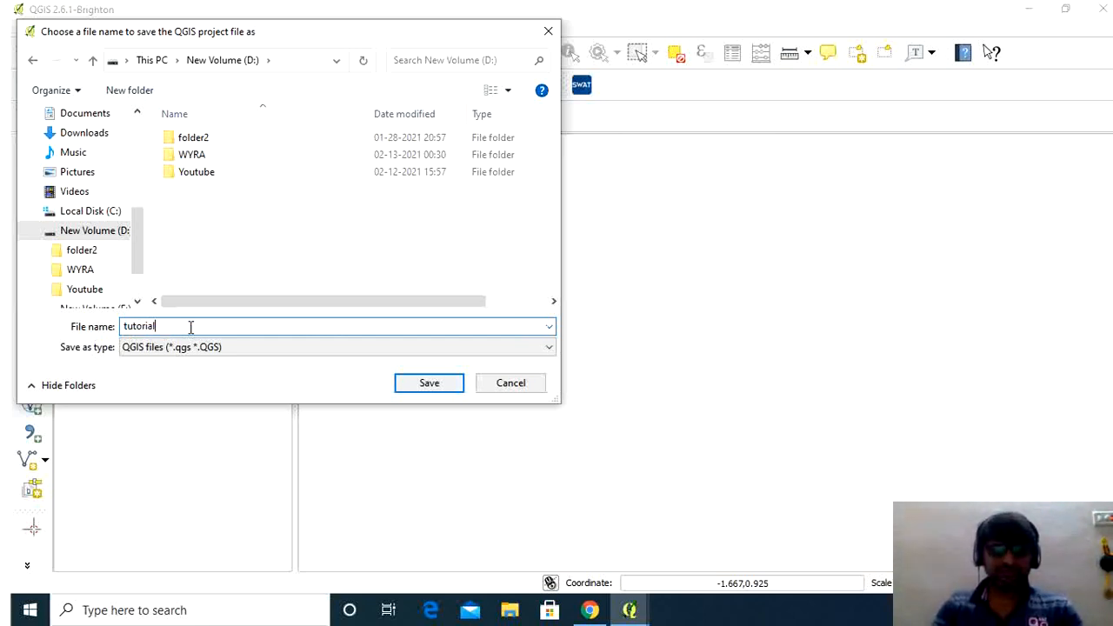
type("1")
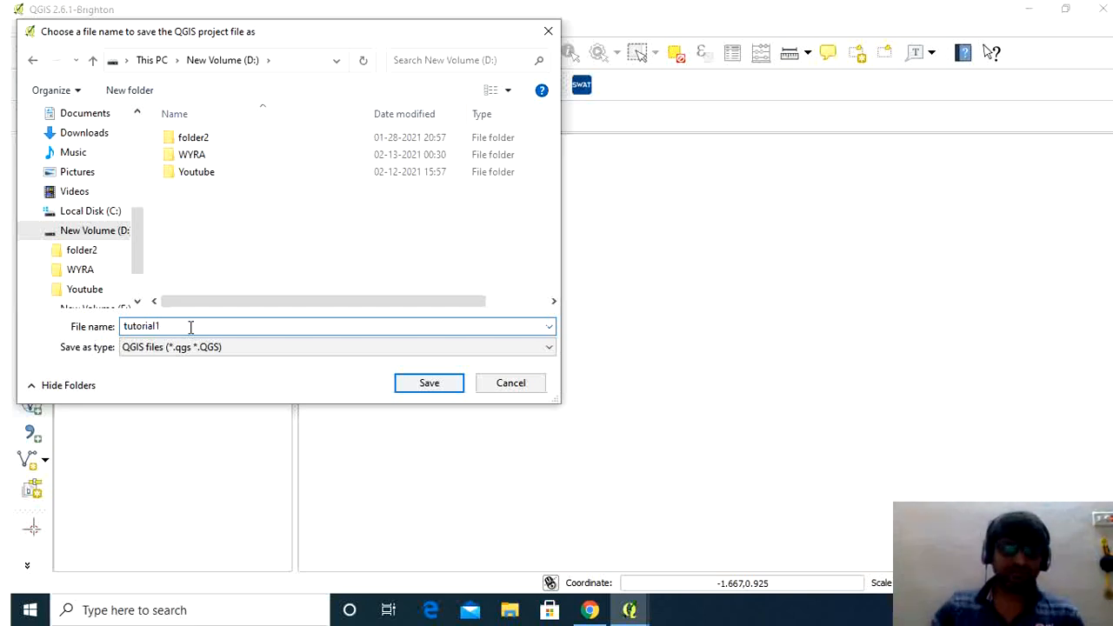
left_click(449, 386)
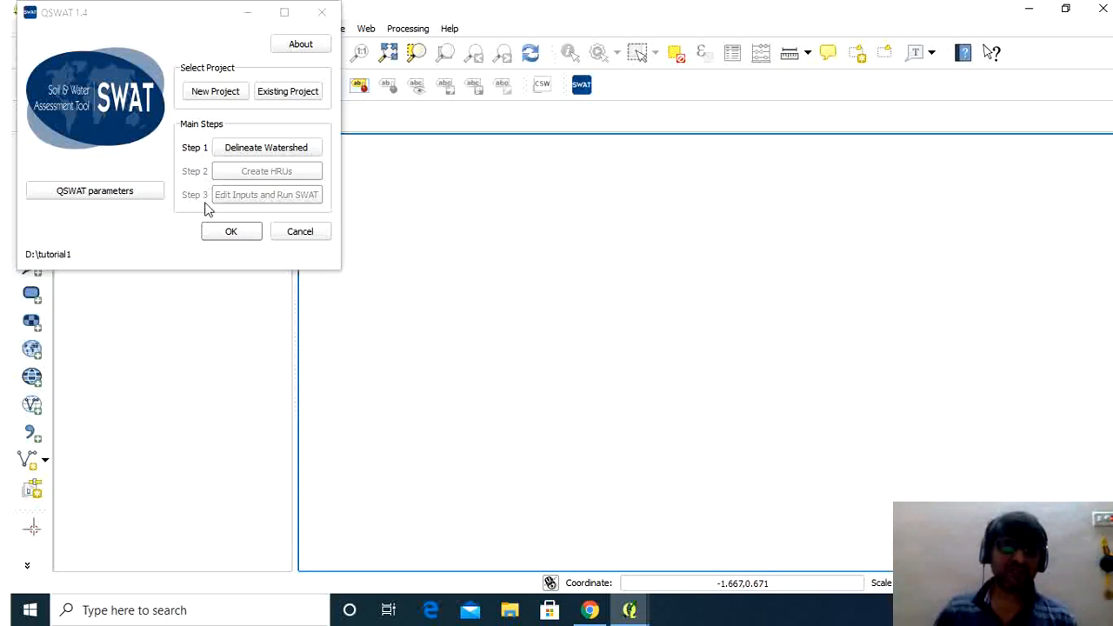
- Begin watershed delineation and load wyra_dem_utm from the WYRA folder on drive D as the DEM
left_click(248, 155)
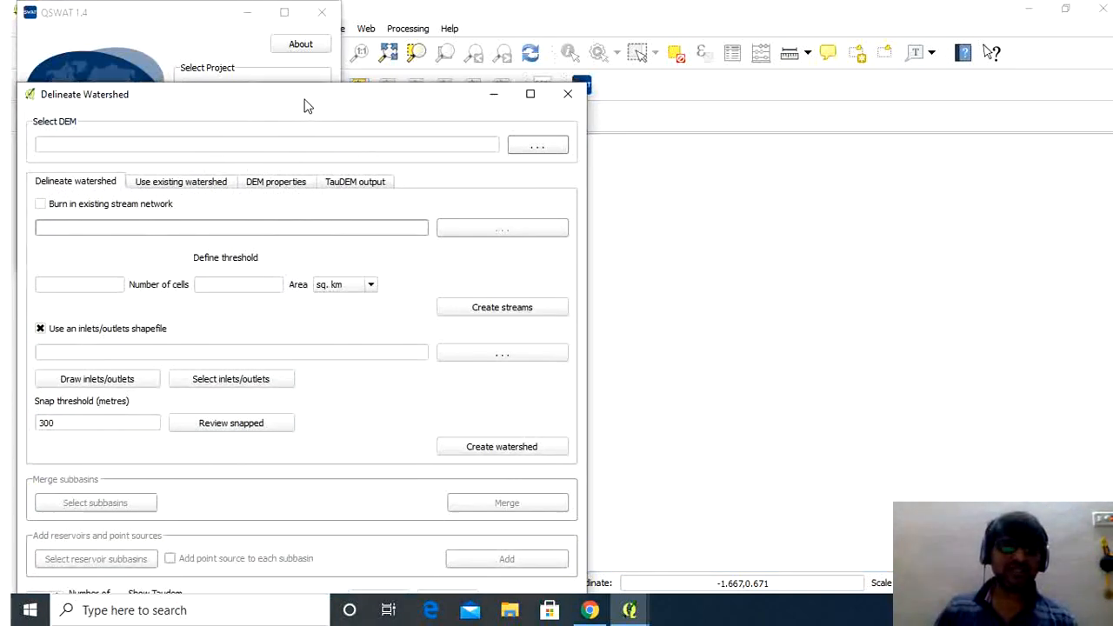
left_click_drag(304, 105, 509, 42)
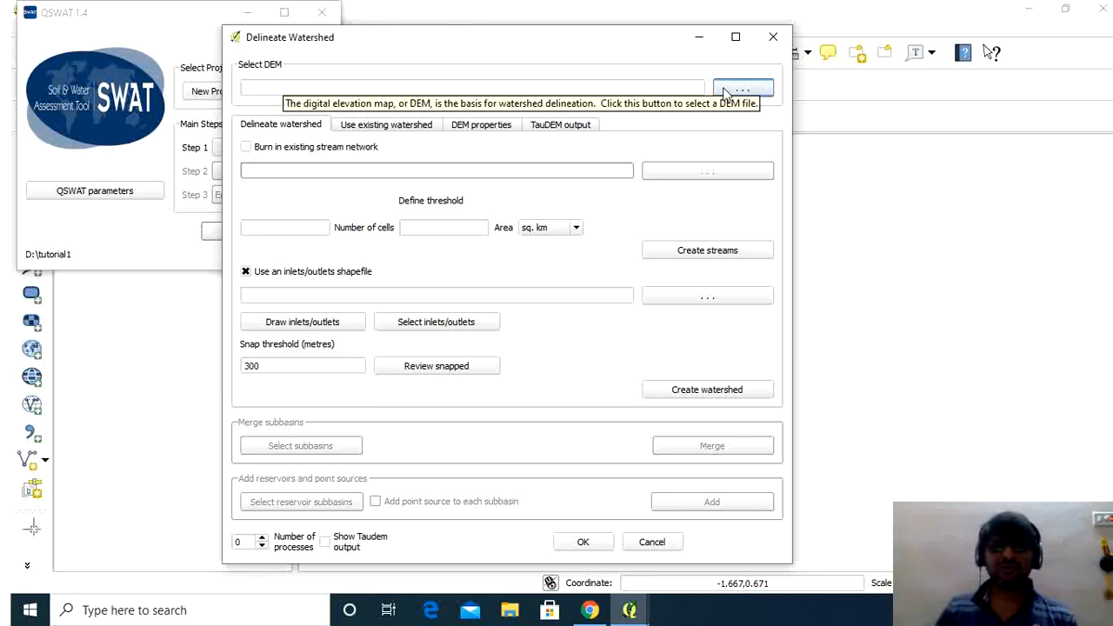
left_click(728, 93)
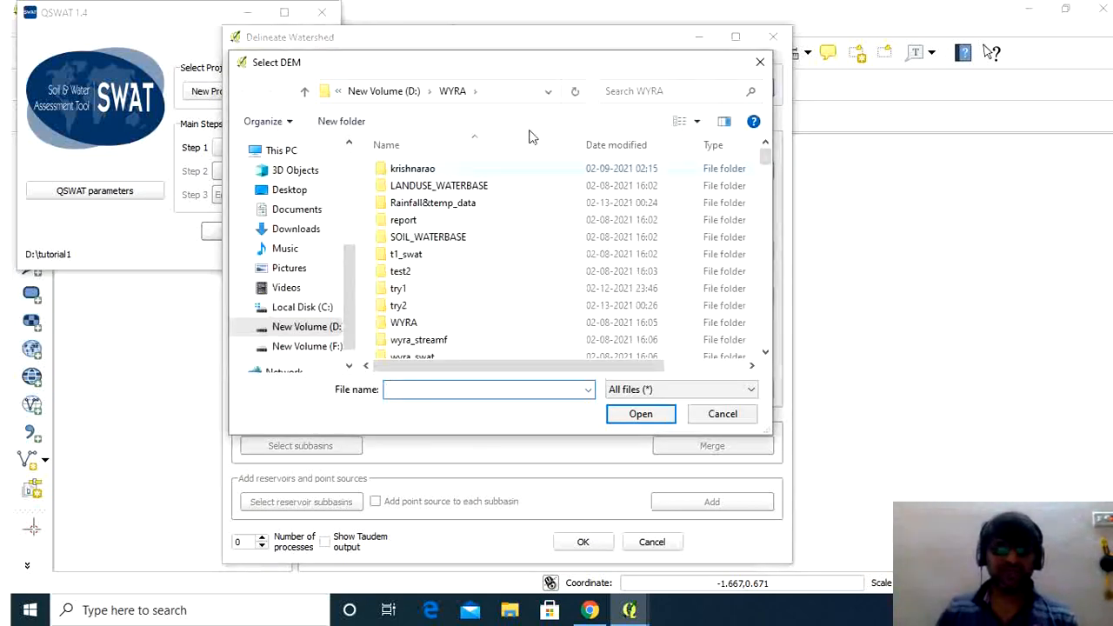
scroll(482, 224, "down", 1)
scroll(483, 223, "down", 5)
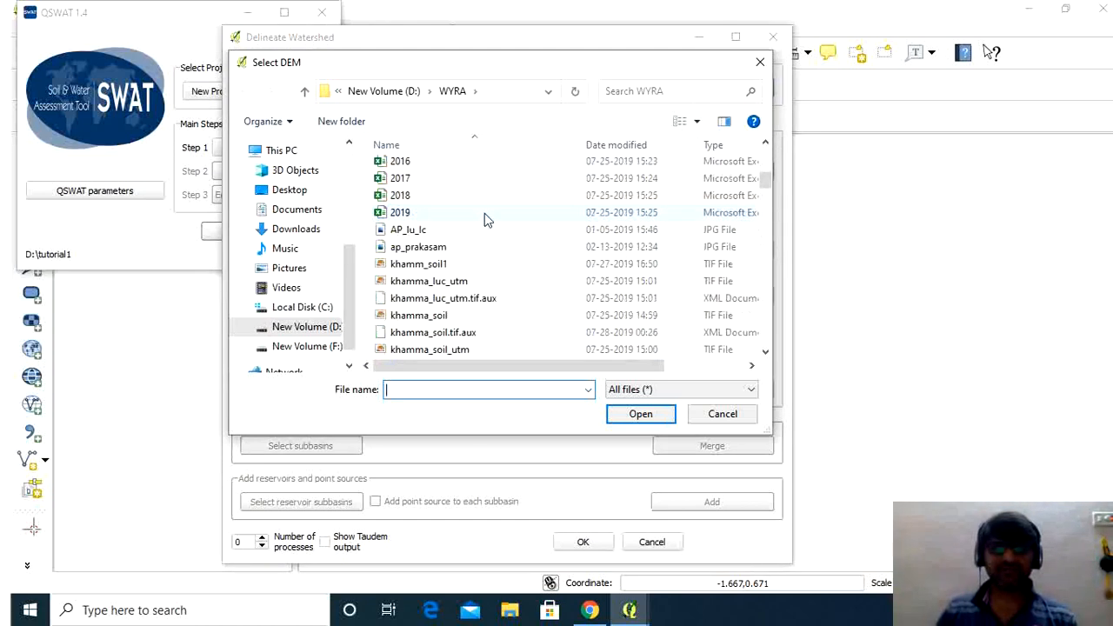
scroll(487, 219, "down", 4)
scroll(487, 219, "down", 12)
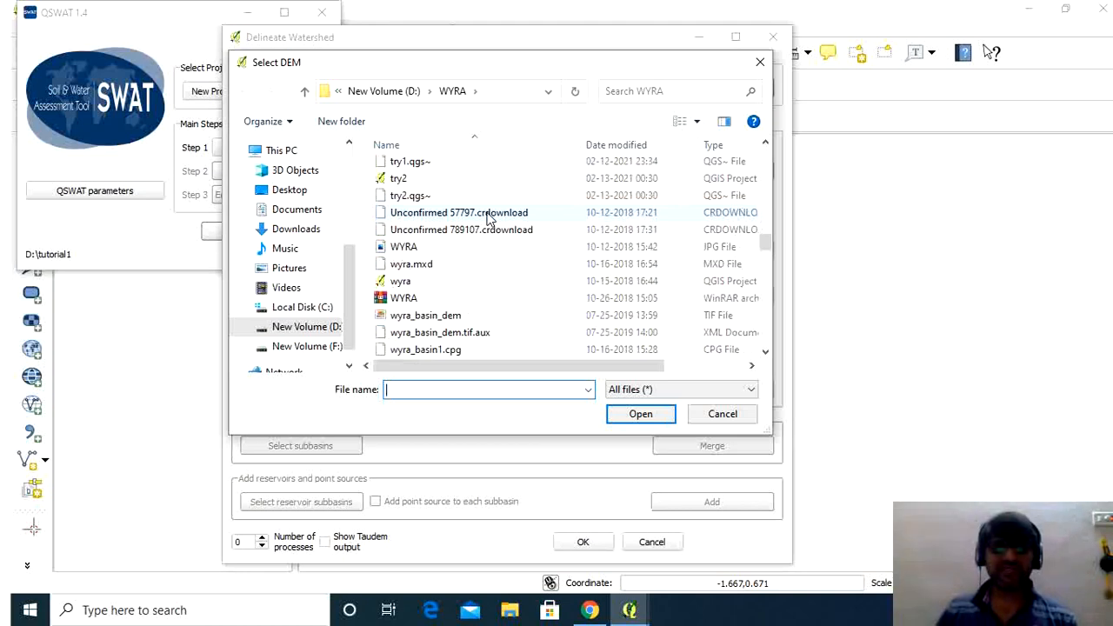
scroll(487, 219, "down", 1)
scroll(432, 270, "down", 6)
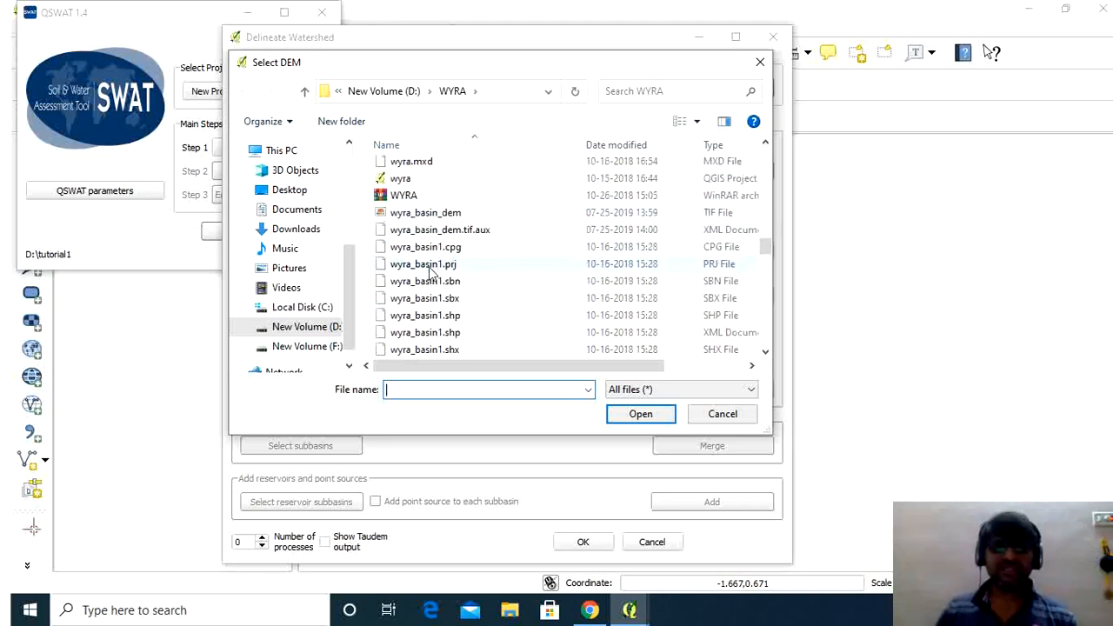
scroll(432, 270, "down", 3)
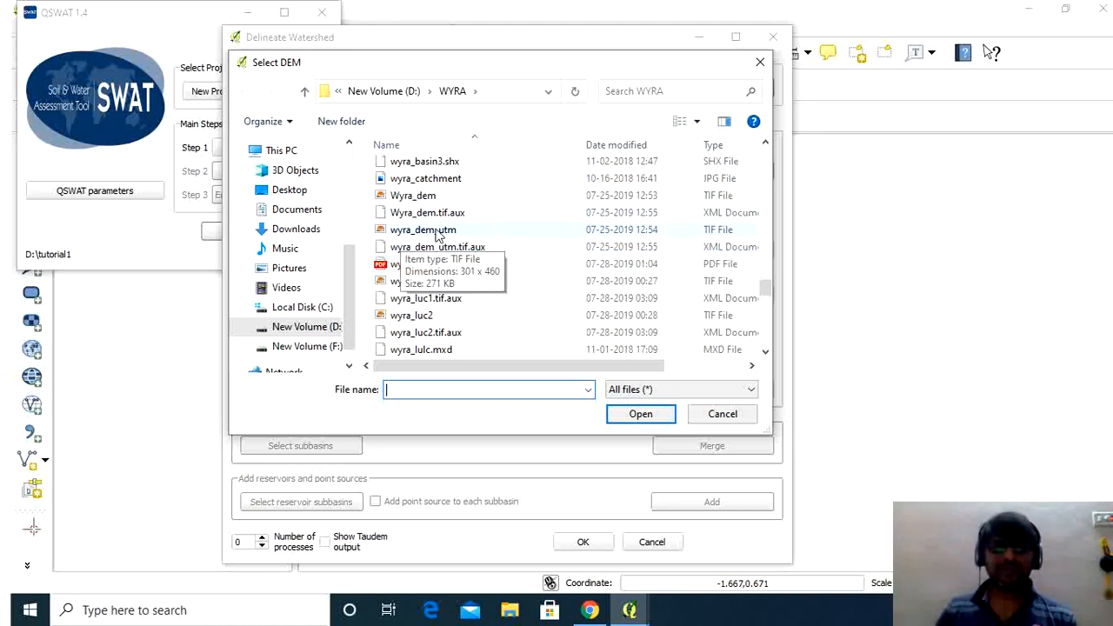
left_click(437, 231)
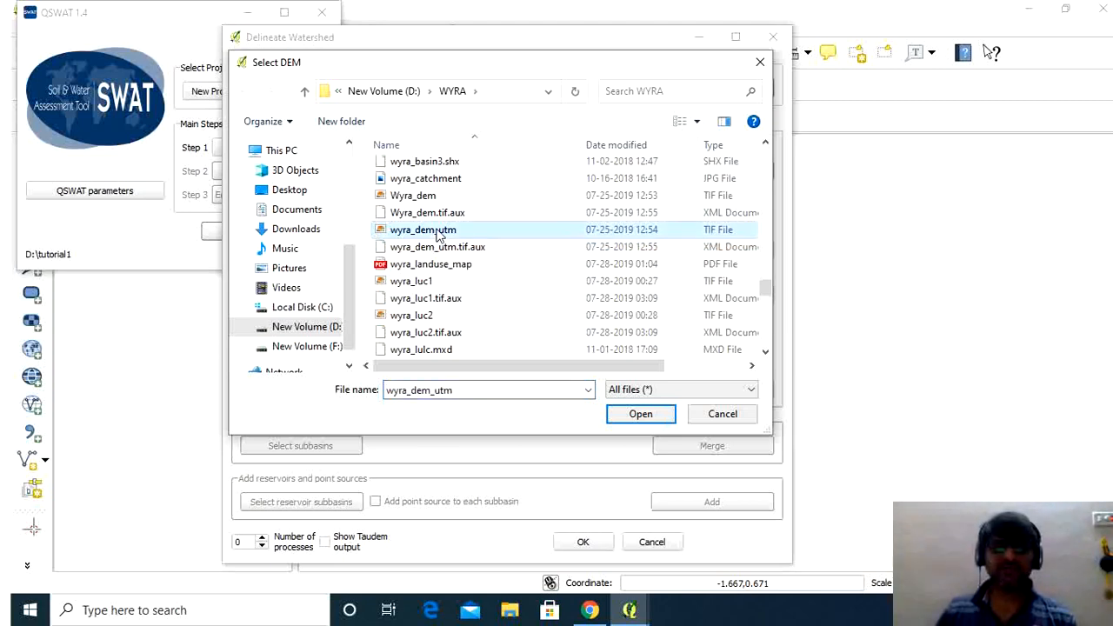
left_click(640, 415)
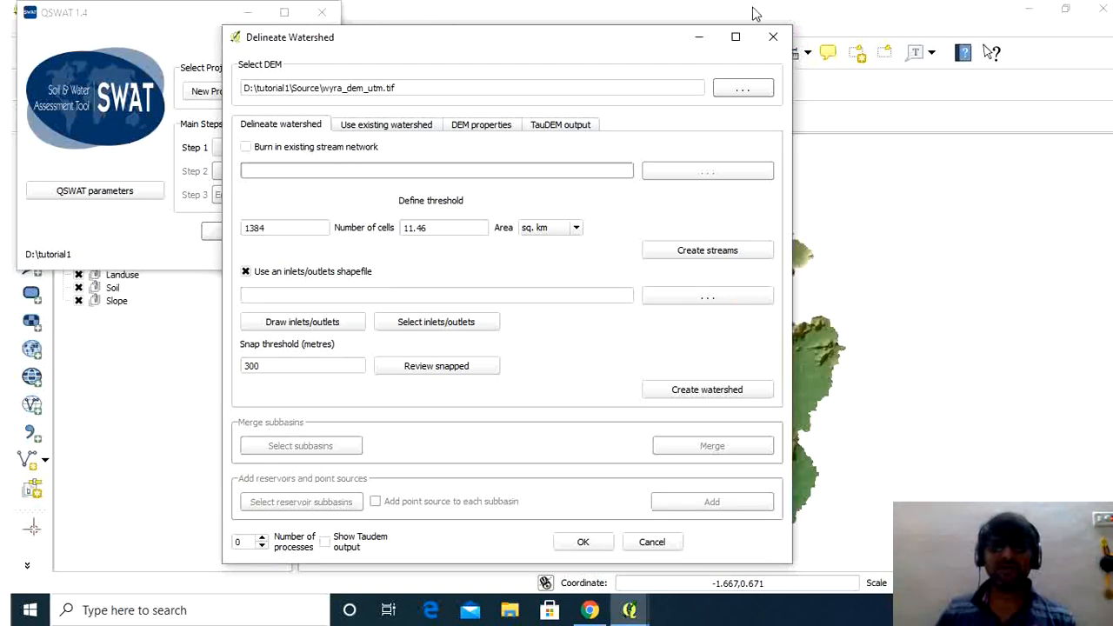
- View the loaded DEM on the map without the delineation dialog in front, and return to that dialog
left_click(700, 37)
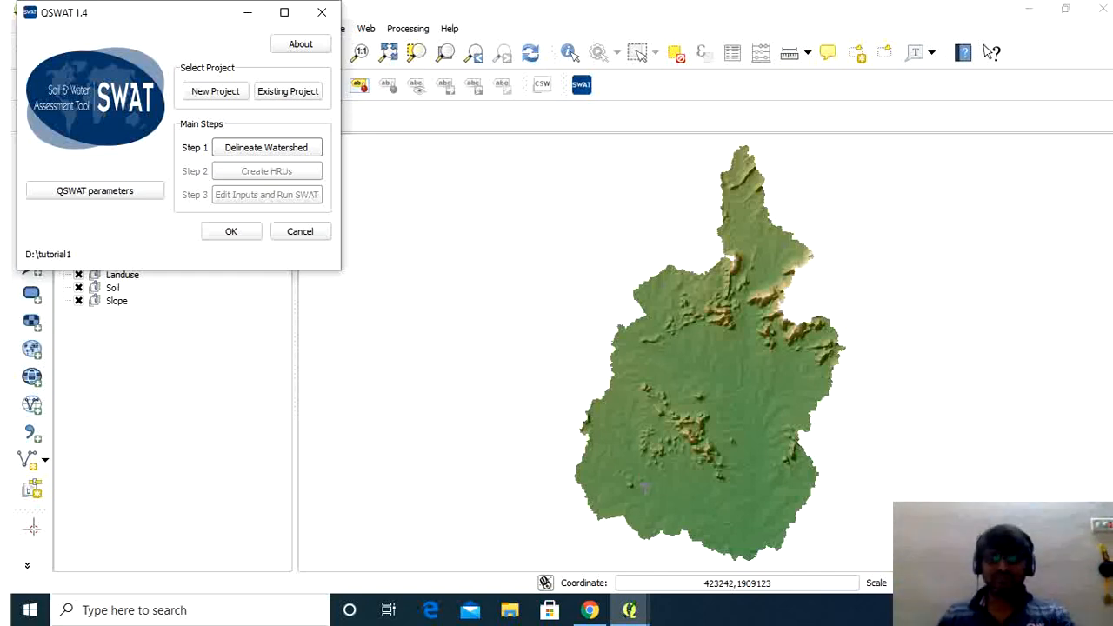
left_click(632, 614)
left_click(756, 563)
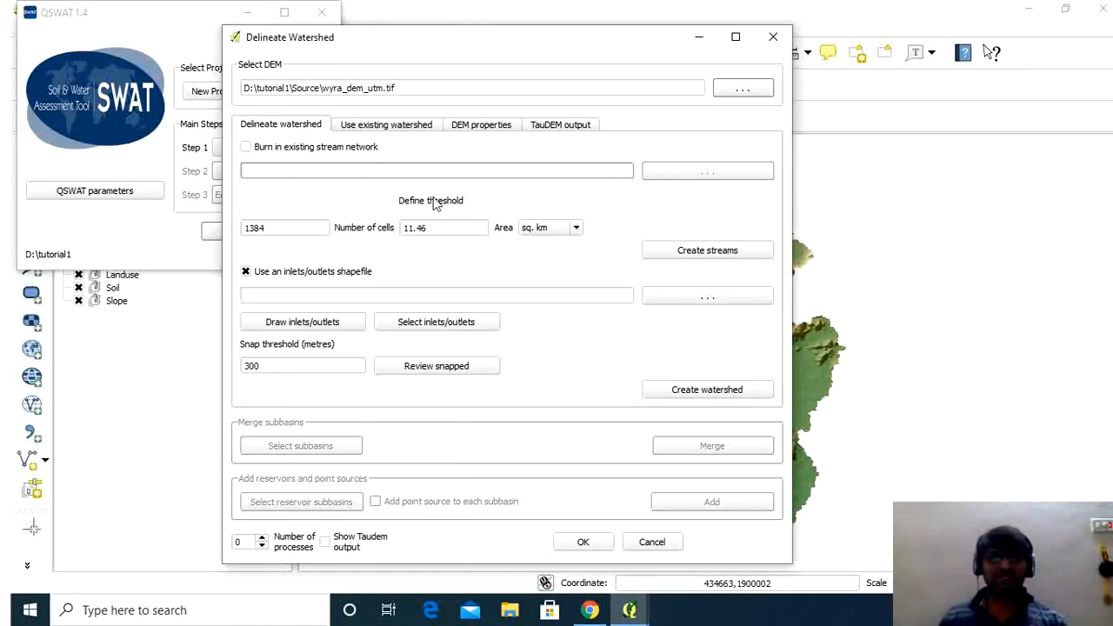
- Review the existing-watershed options and the DEM properties, including the vertical units, cell size and extent
left_click(377, 126)
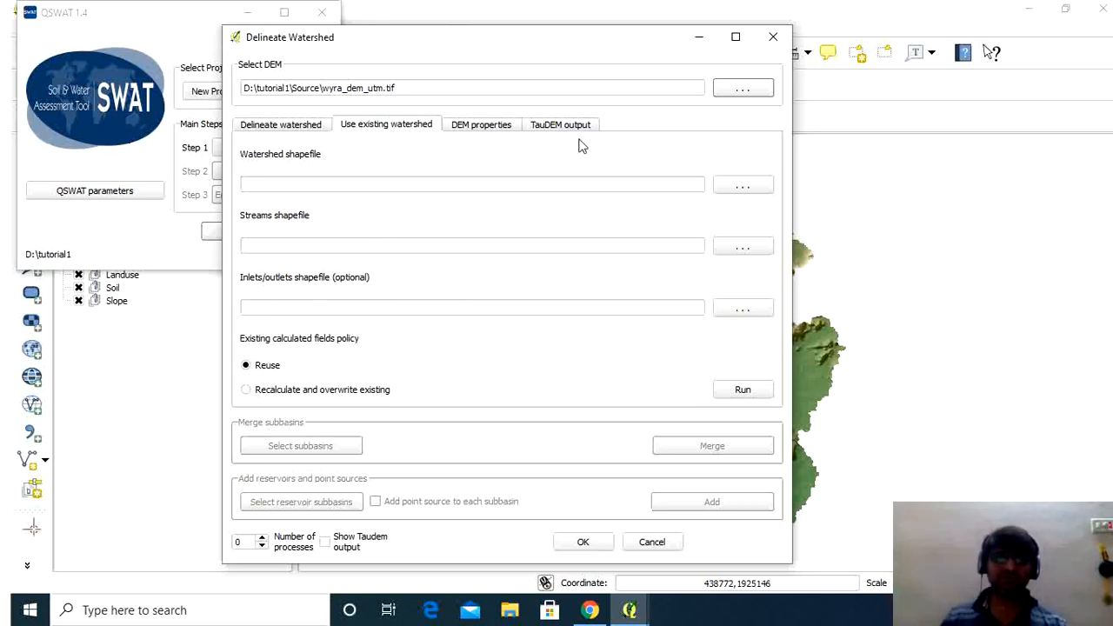
left_click(480, 126)
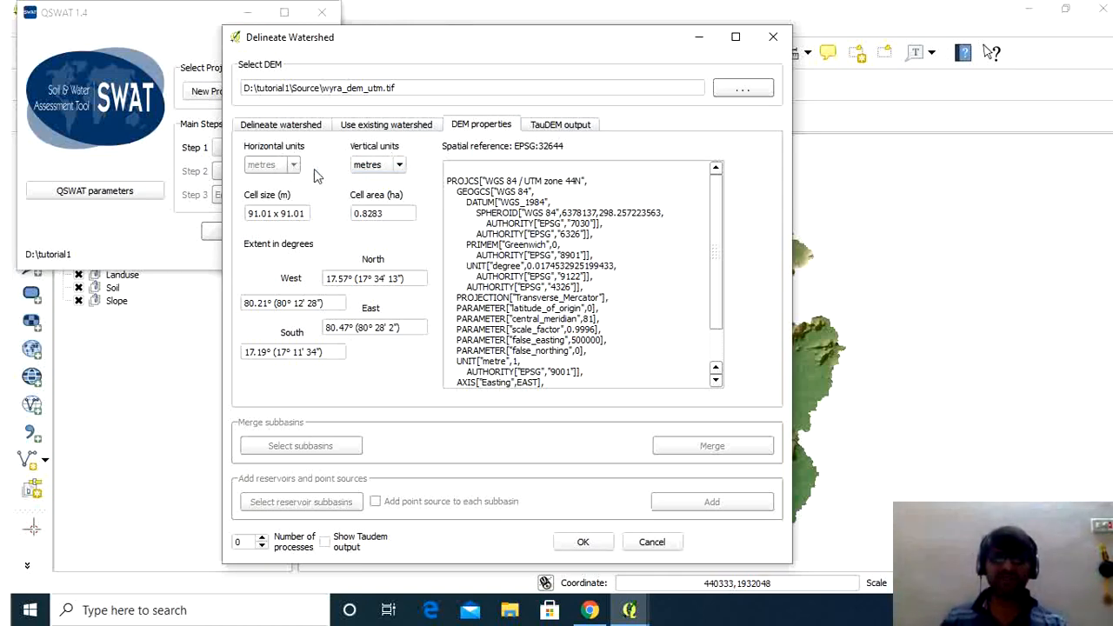
left_click(399, 166)
left_click(399, 165)
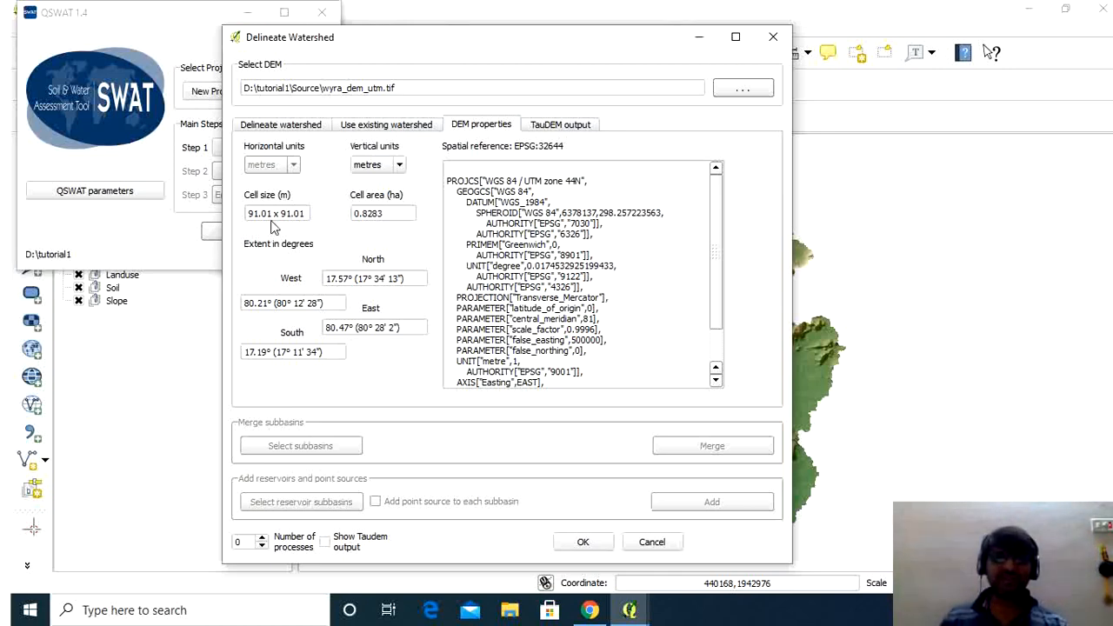
- Minimize the delineation dialog and inspect the DEM closely enough to distinguish its individual raster cells
left_click(701, 41)
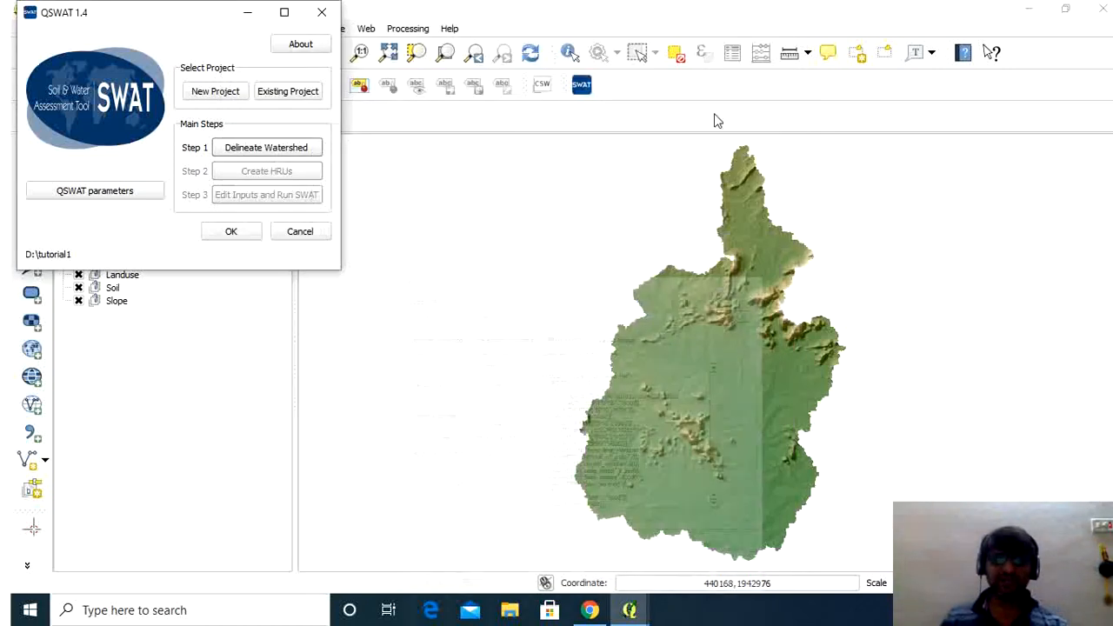
scroll(718, 305, "up", 4)
scroll(718, 306, "up", 5)
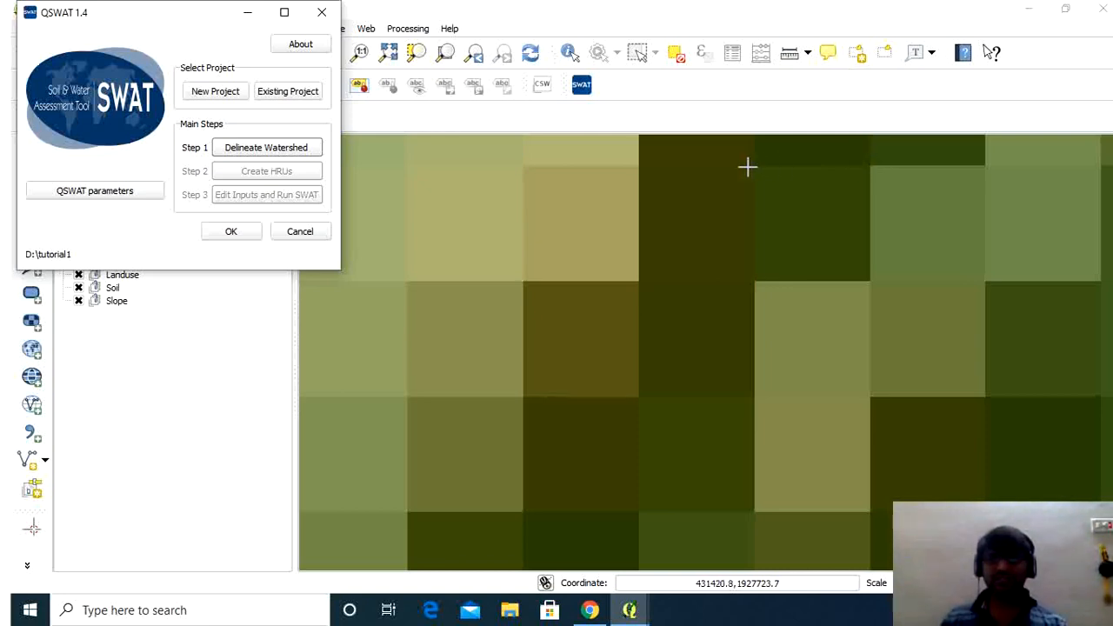
left_click(807, 53)
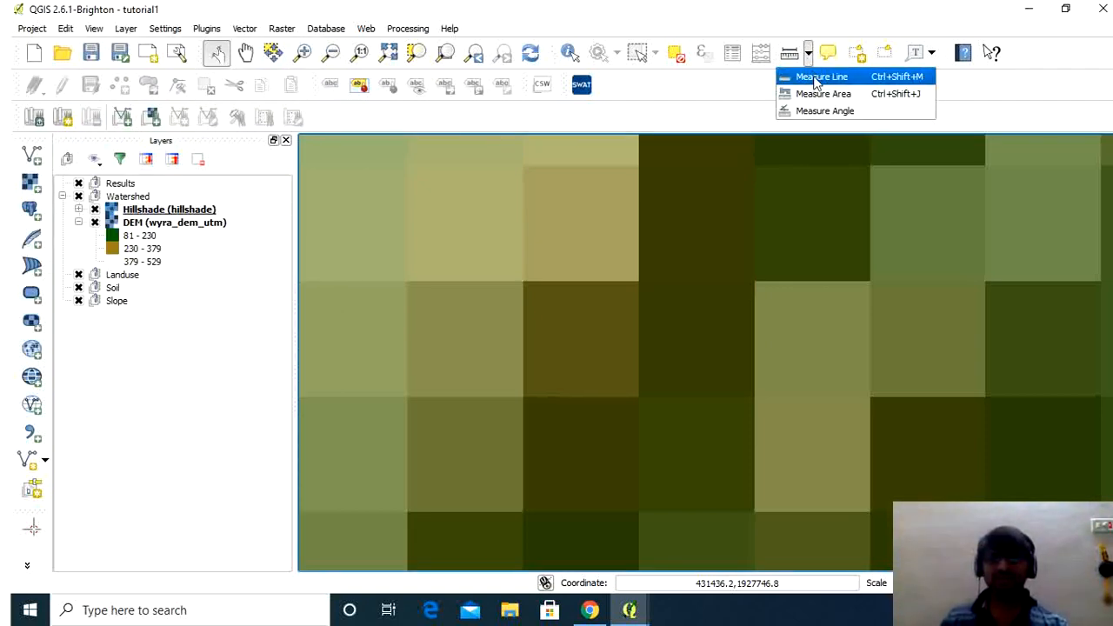
left_click(816, 79)
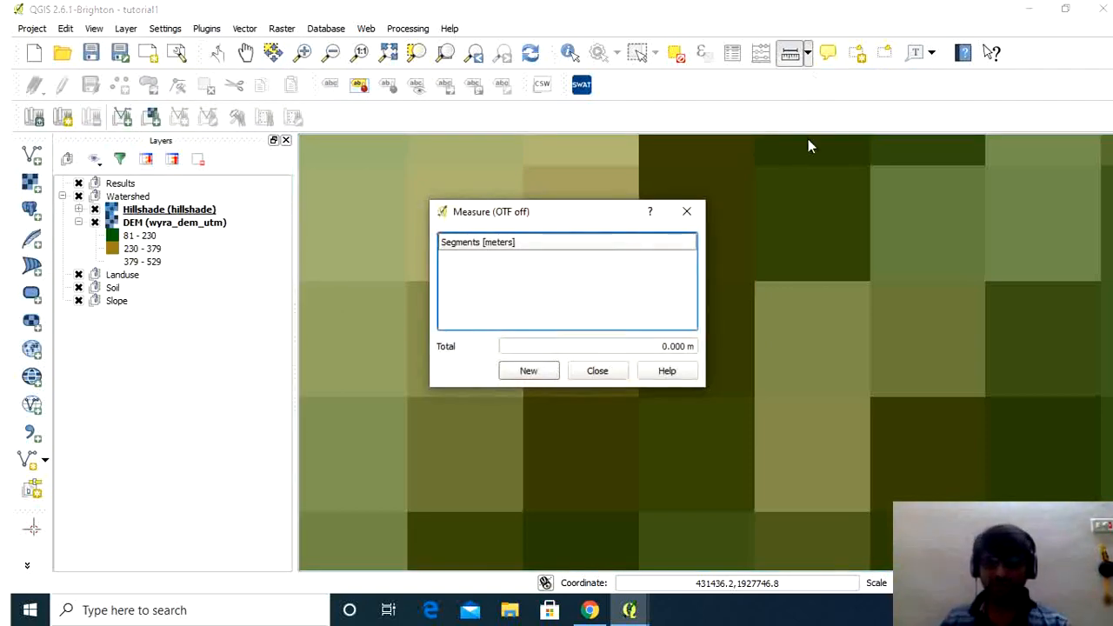
left_click(753, 280)
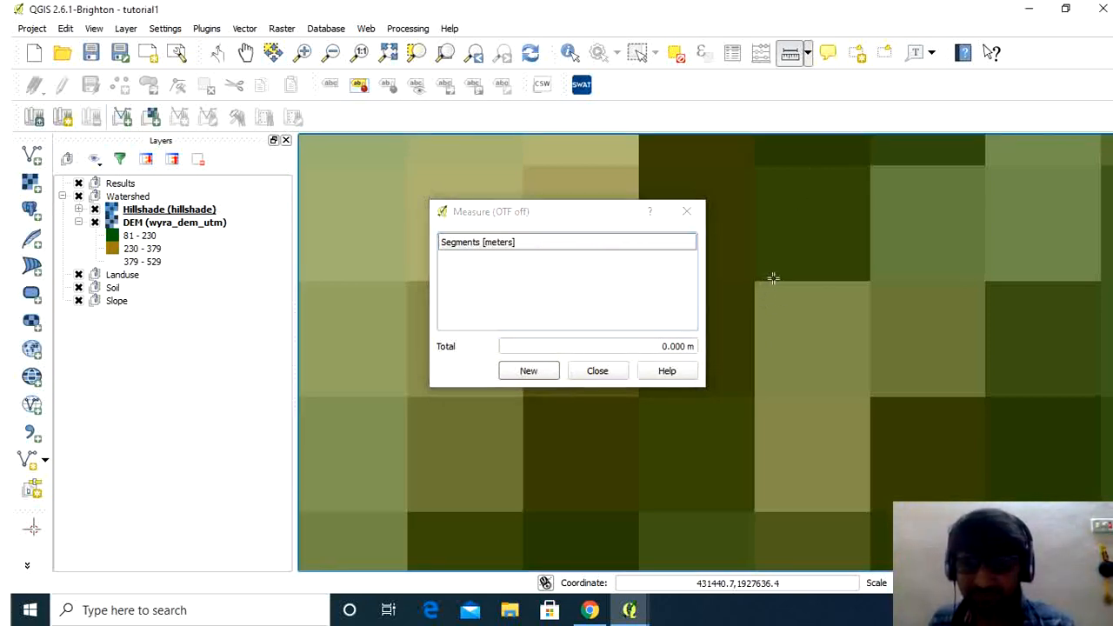
left_click(789, 278)
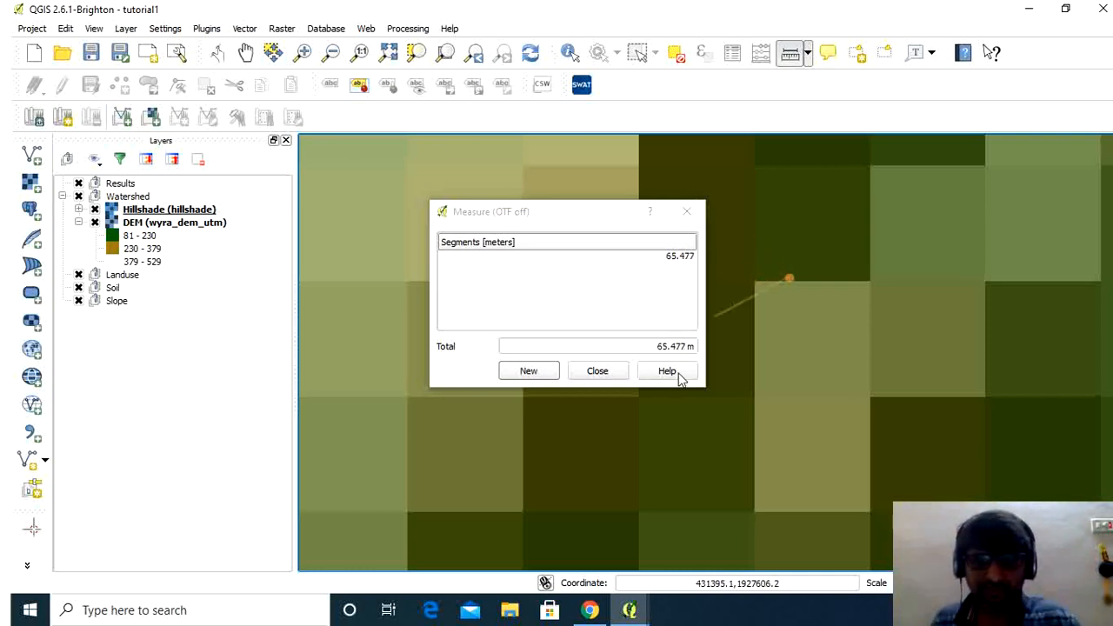
left_click(614, 375)
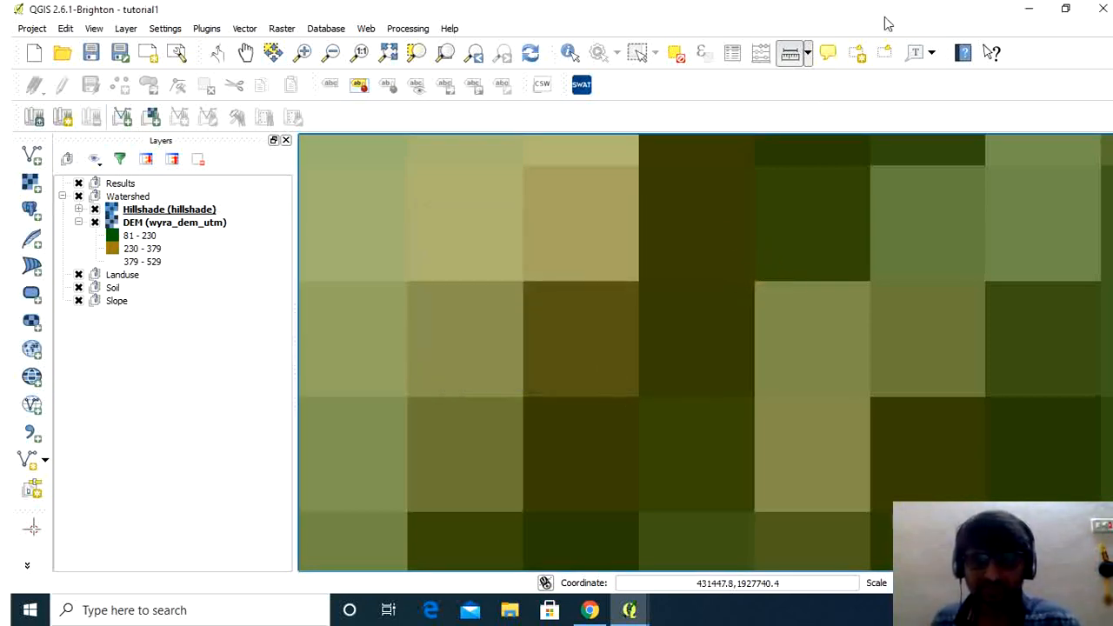
- Measure the upper edge and adjoining vertical edge of a single DEM cell, and close the measurement
left_click(793, 55)
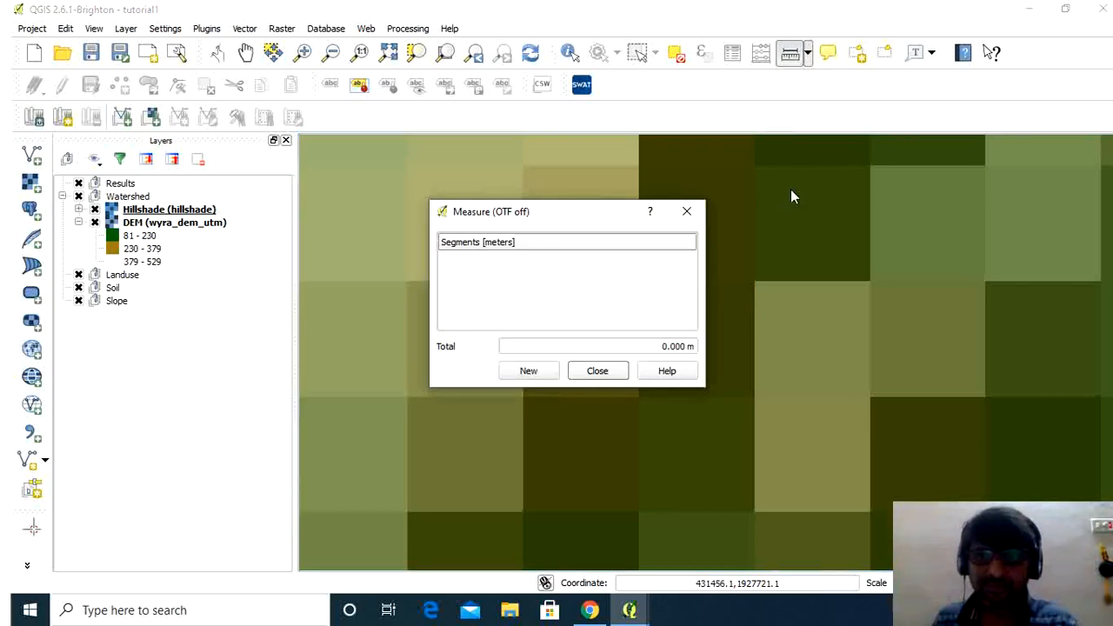
left_click(756, 284)
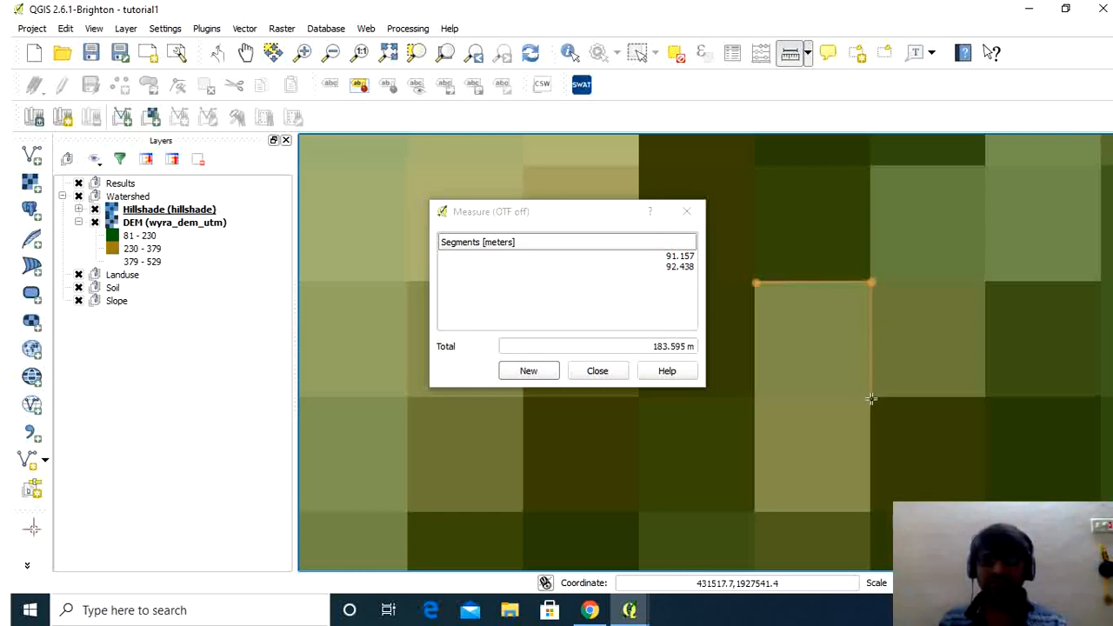
left_click(870, 399)
left_click(687, 212)
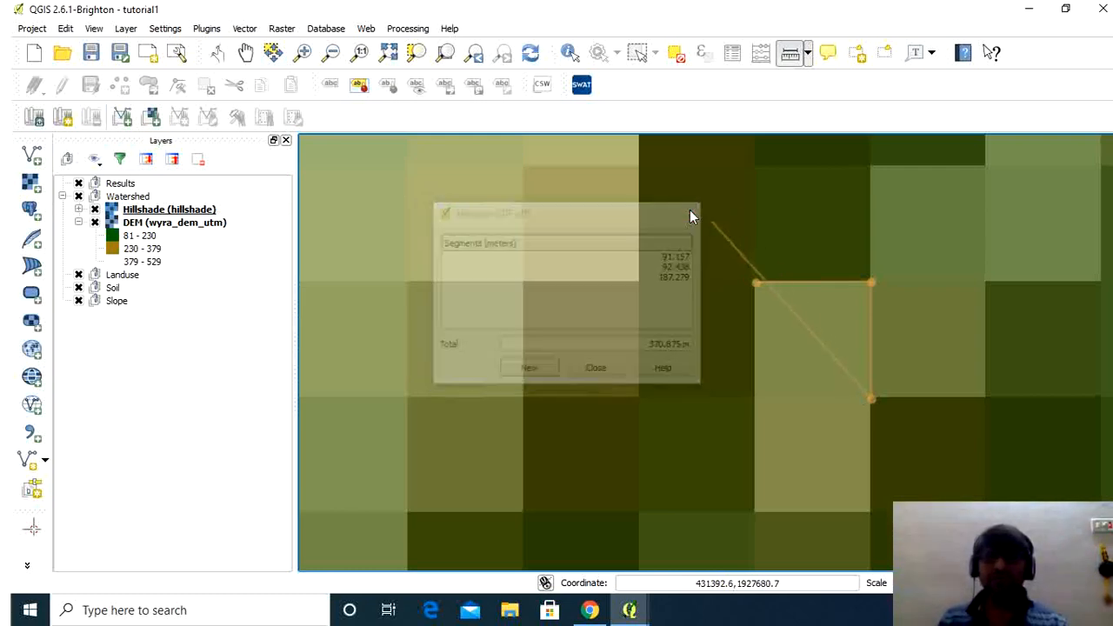
- Close the leftover cell measurement and return to the watershed delineation dialog
left_click(641, 598)
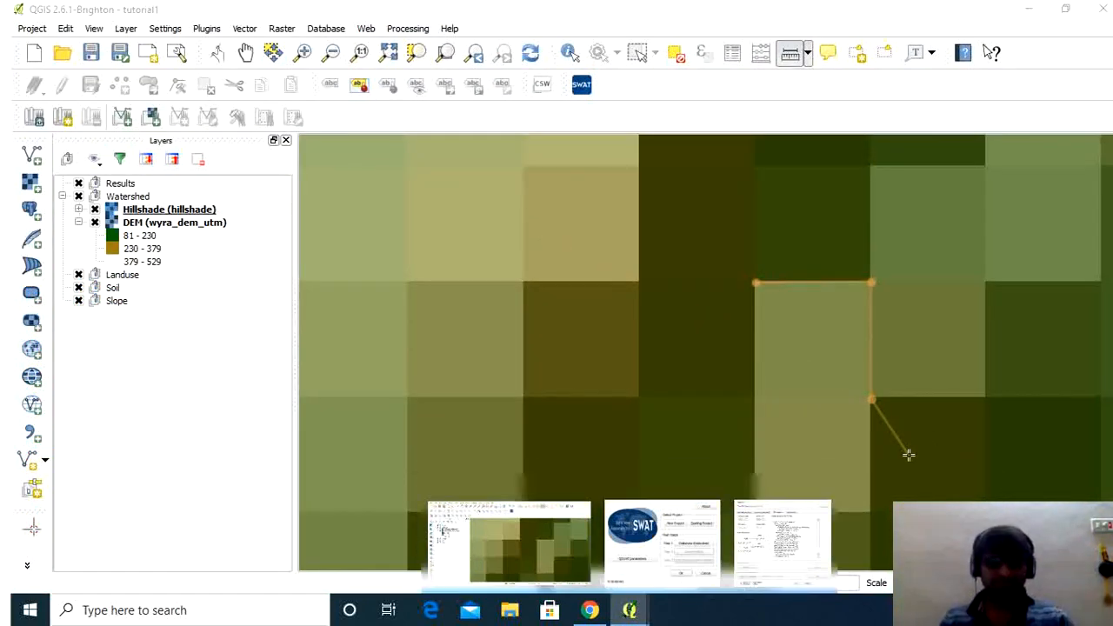
left_click(871, 399)
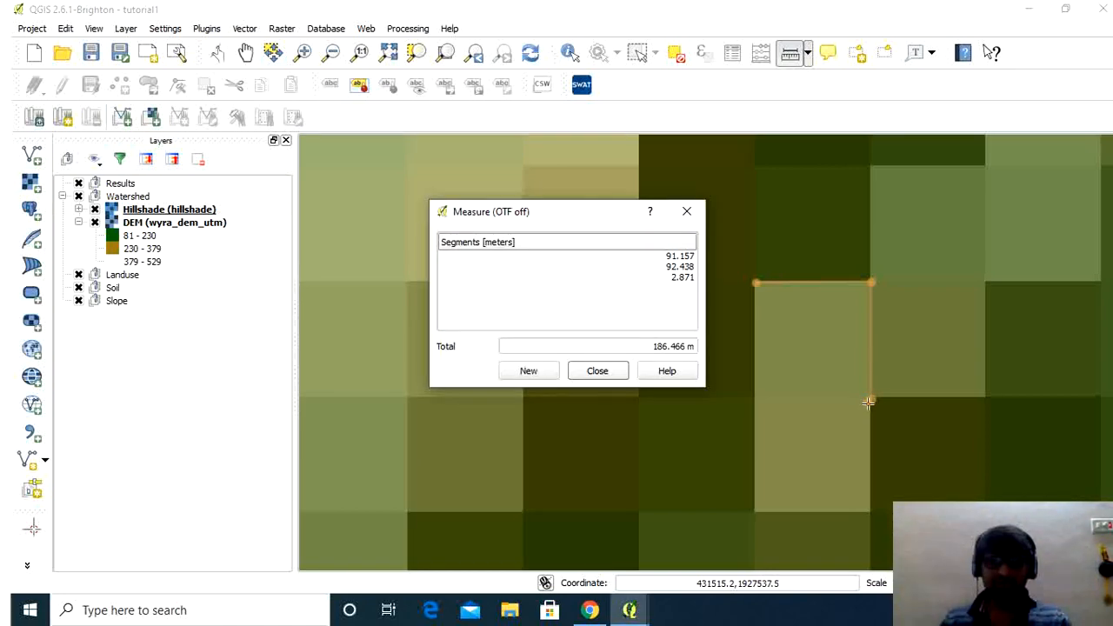
left_click(600, 371)
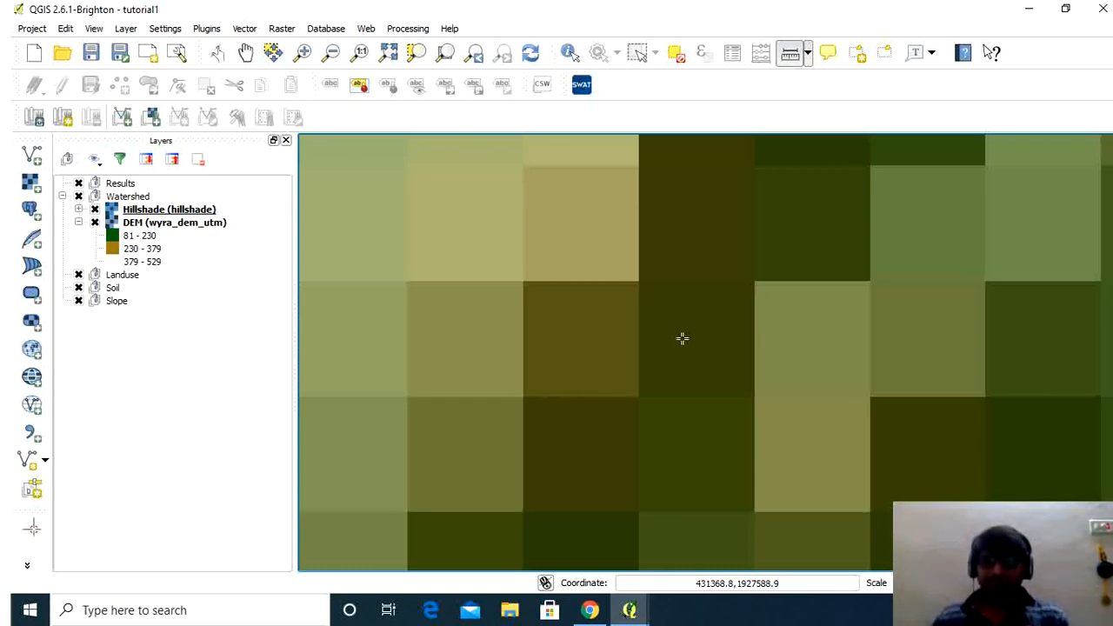
left_click(629, 609)
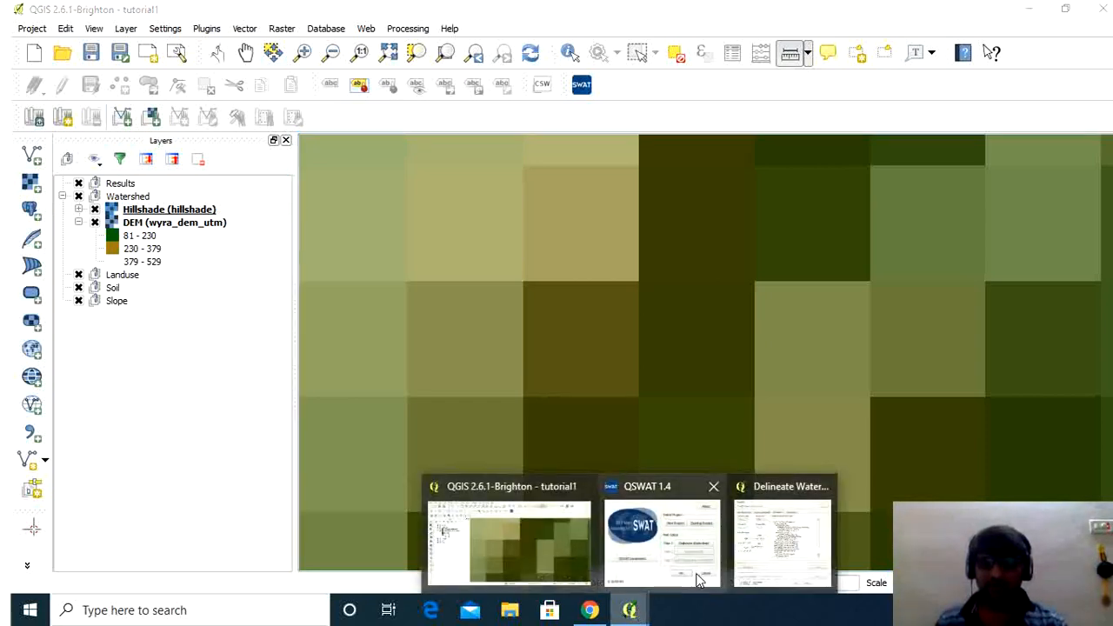
left_click(785, 565)
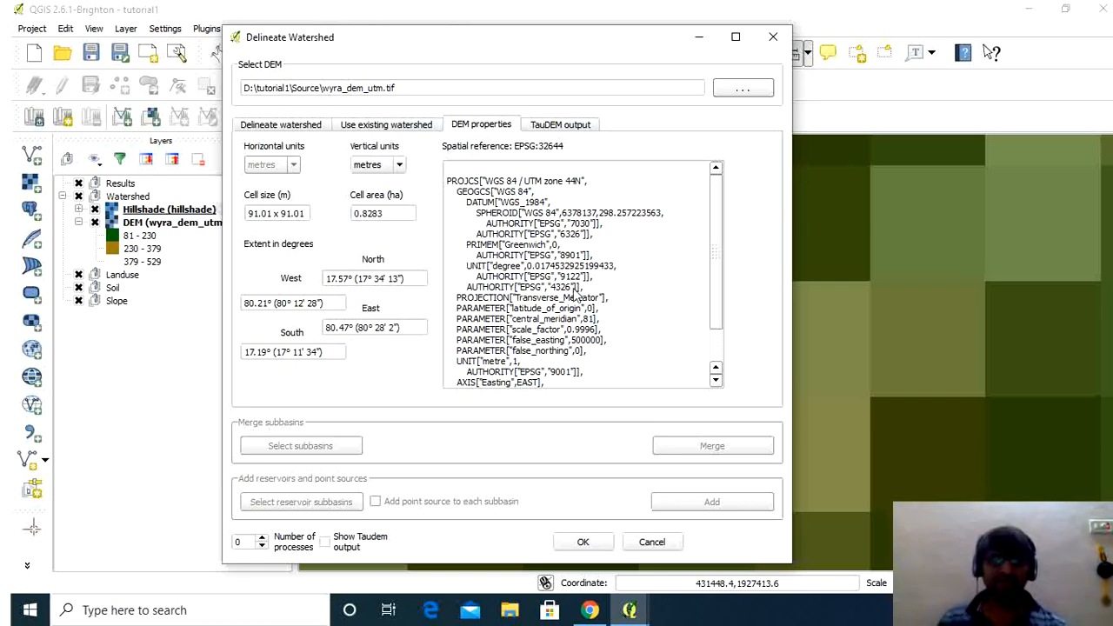
- Set the stream threshold's area units to hectares and create the streams from the DEM
left_click(261, 125)
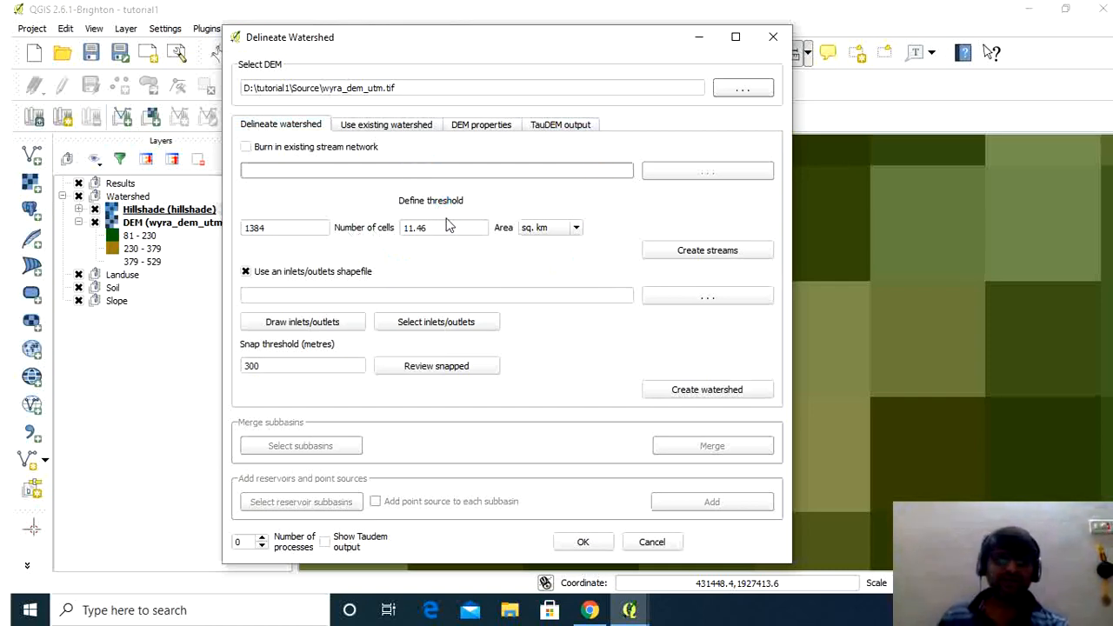
left_click(576, 228)
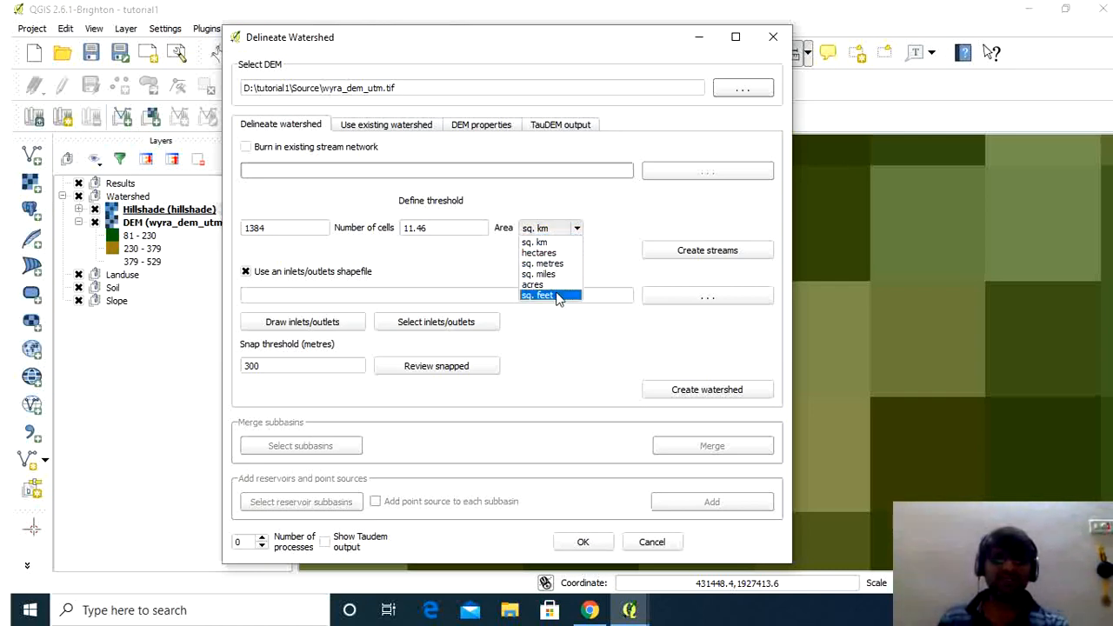
left_click(539, 252)
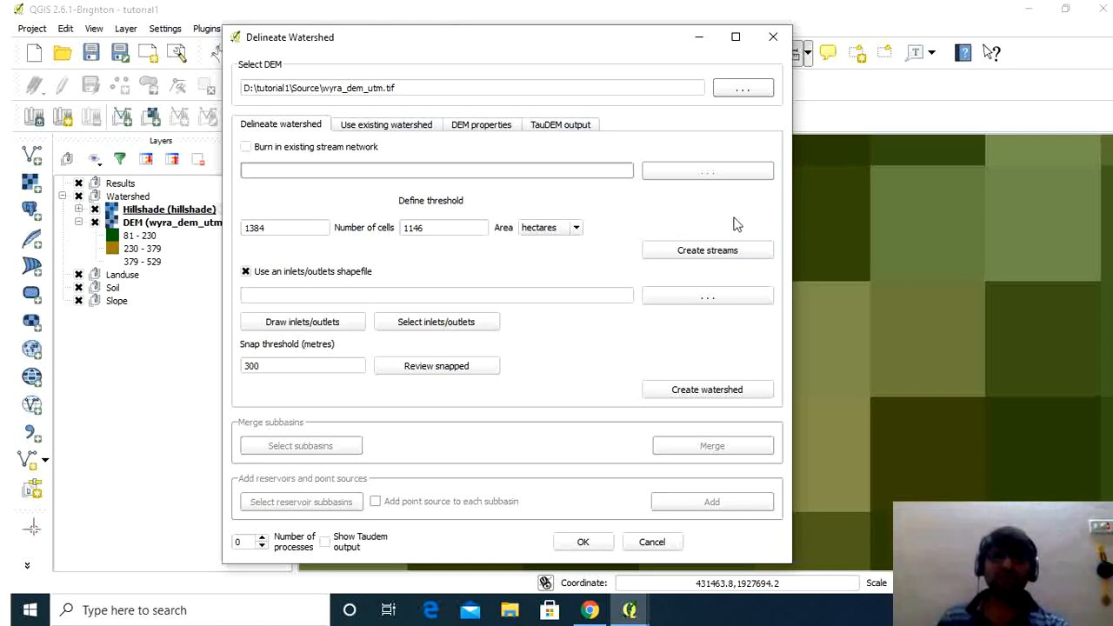
left_click(706, 251)
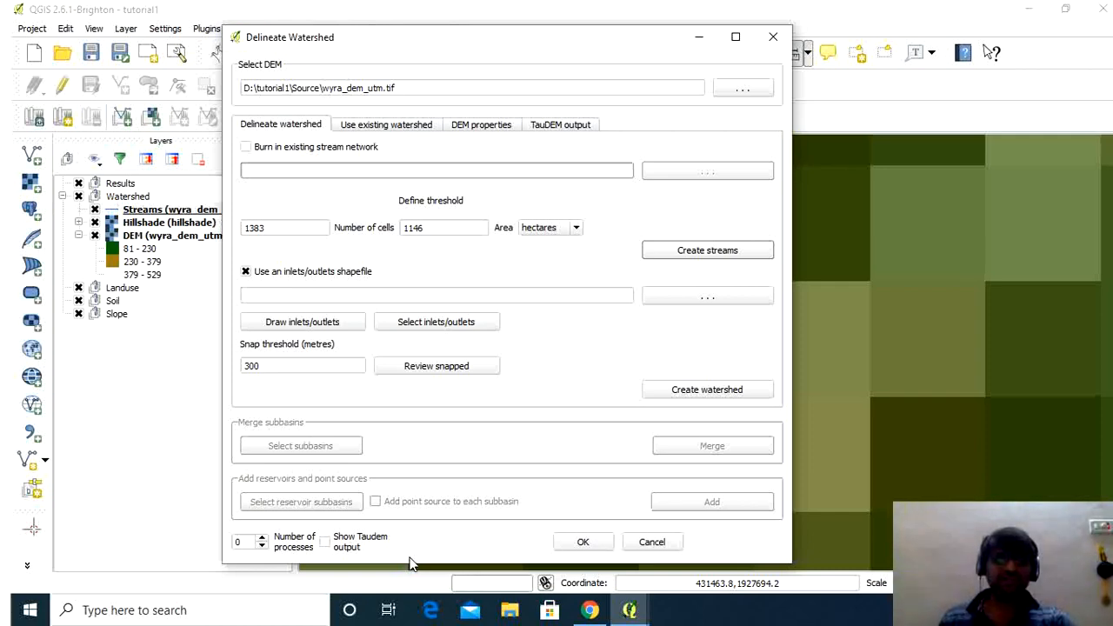
- Minimize the delineation dialog and show the full extent of the Streams layer on the map
left_click(701, 37)
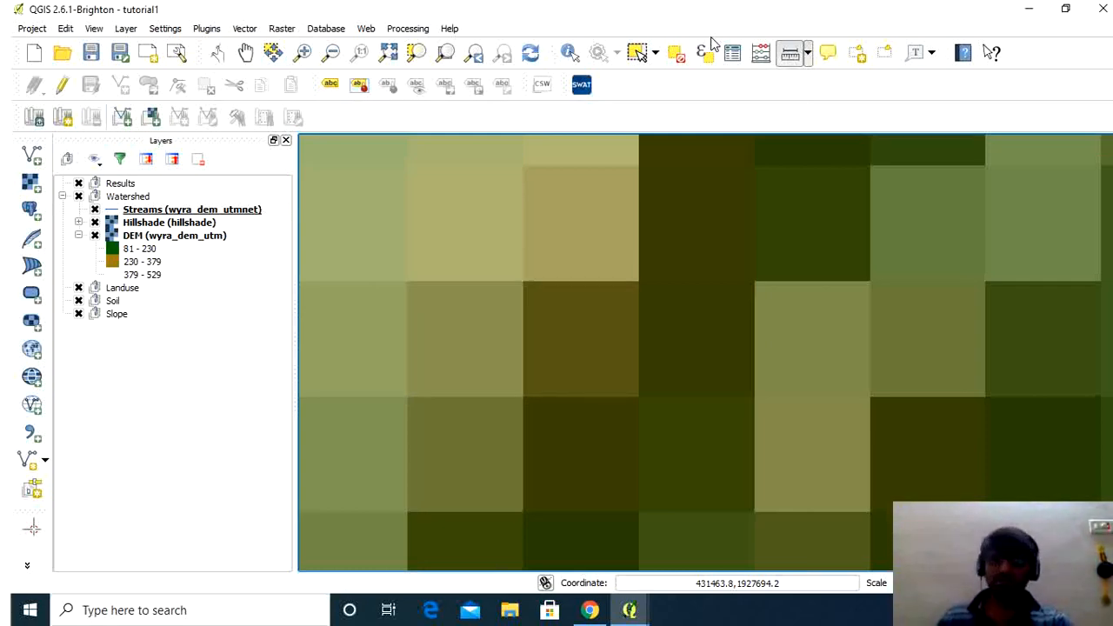
right_click(154, 210)
left_click(172, 214)
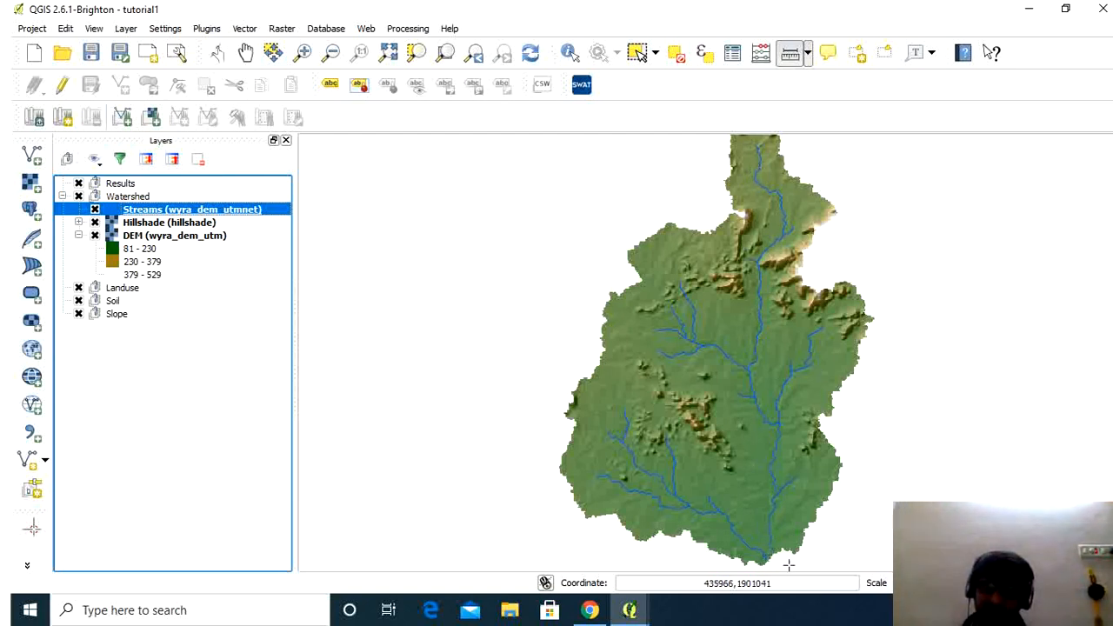
- Set the colour of the DEM layer's 379 - 529 class to blue #1138ff and apply the style
right_click(138, 239)
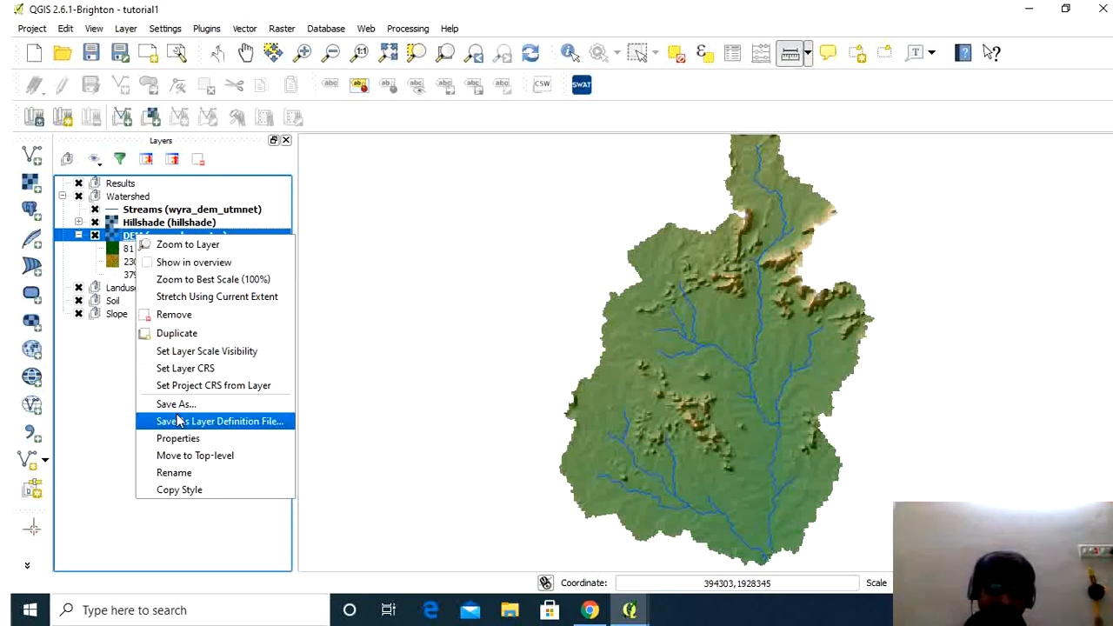
left_click(182, 441)
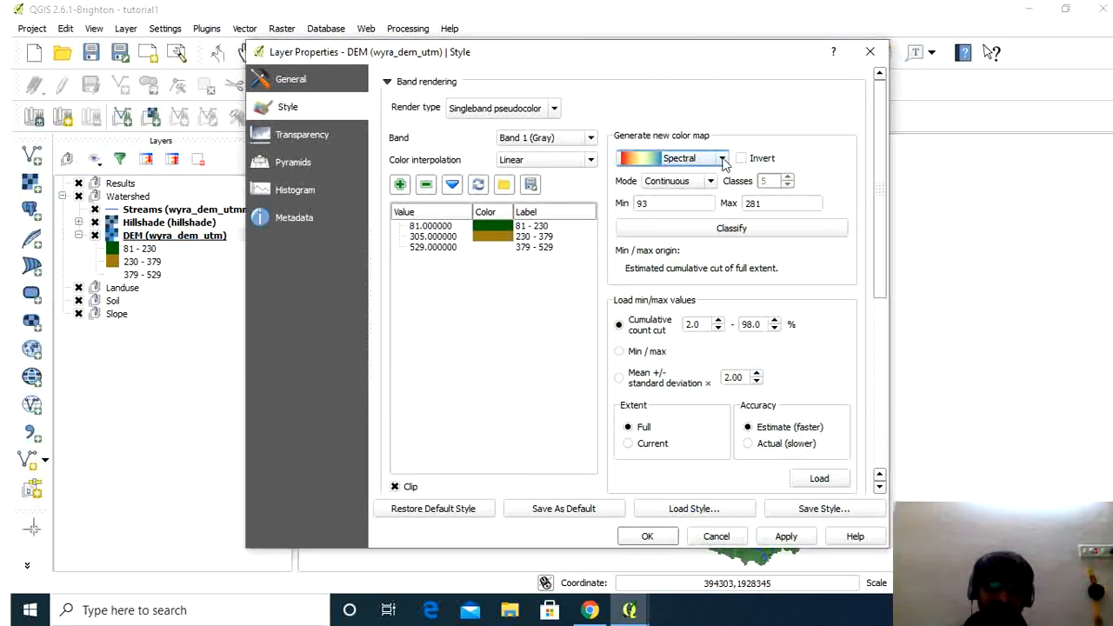
double_click(488, 247)
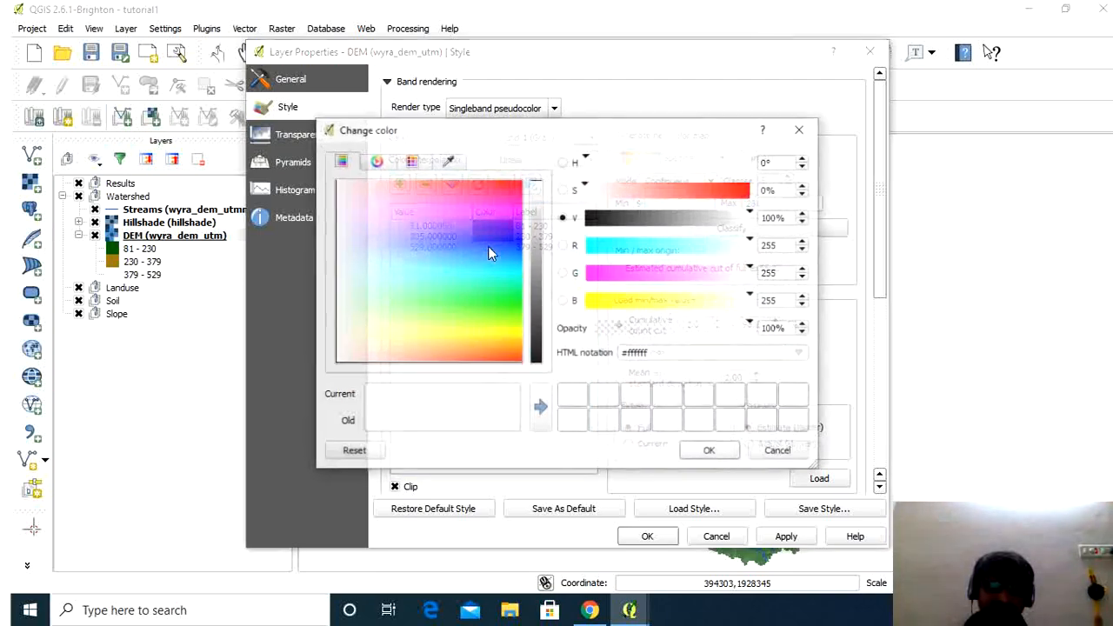
left_click(509, 244)
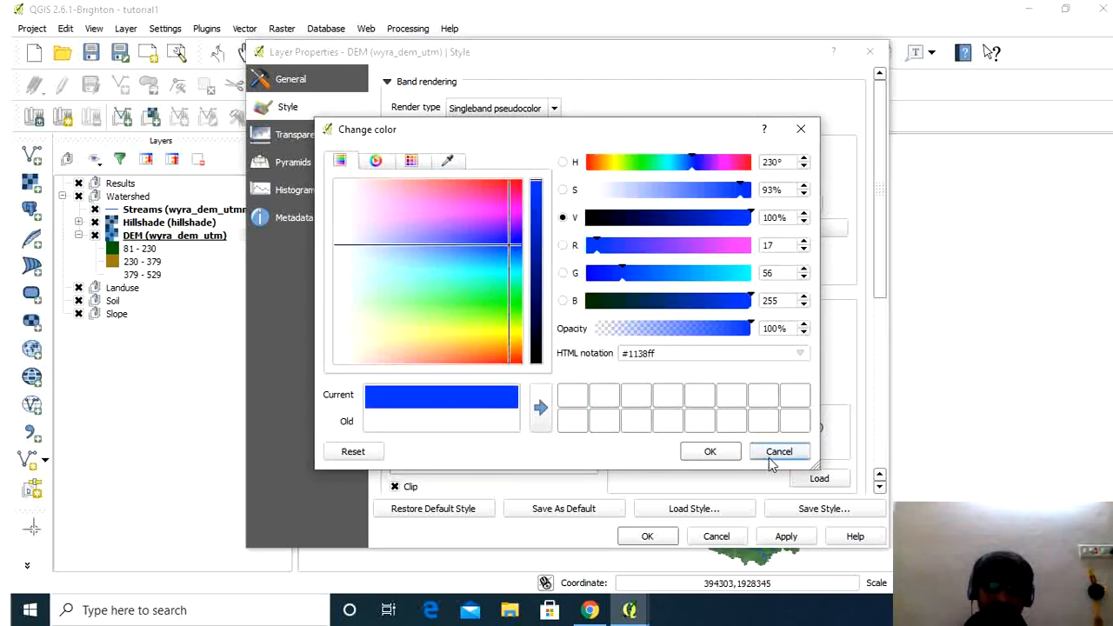
left_click(710, 451)
left_click(785, 536)
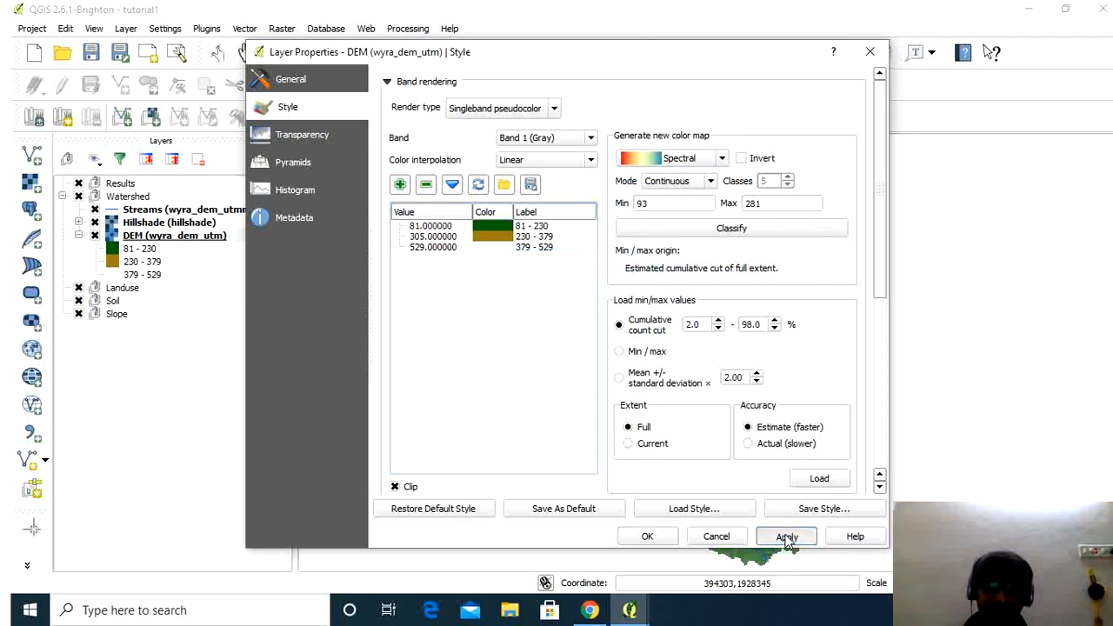
- Store the 379 - 529 class's blue among the custom colours and reapply the DEM style
double_click(492, 247)
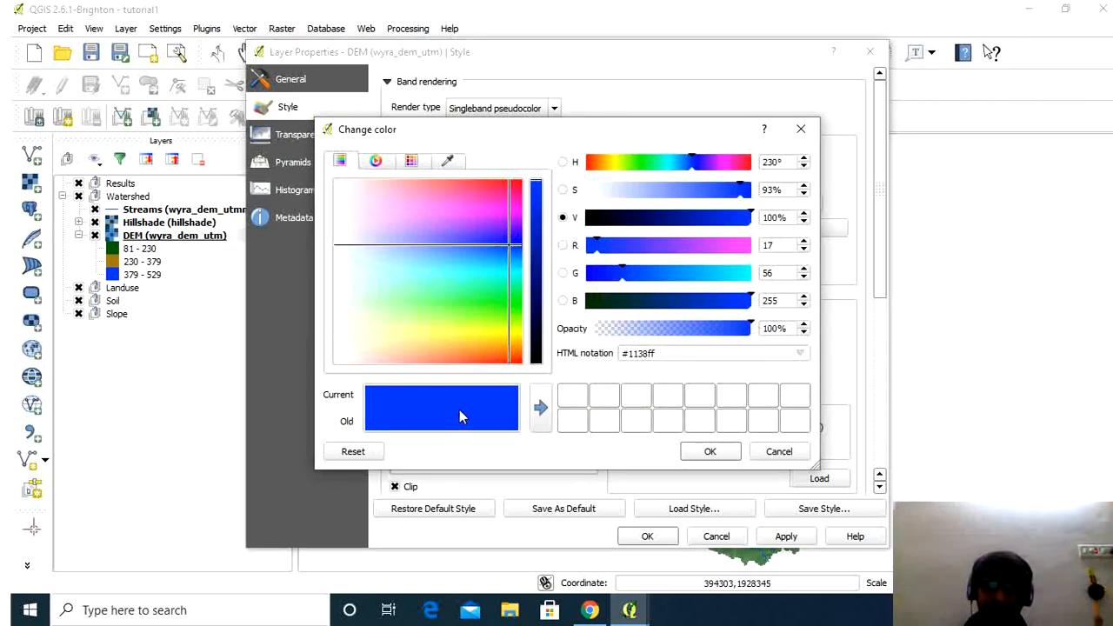
left_click(541, 407)
left_click(709, 451)
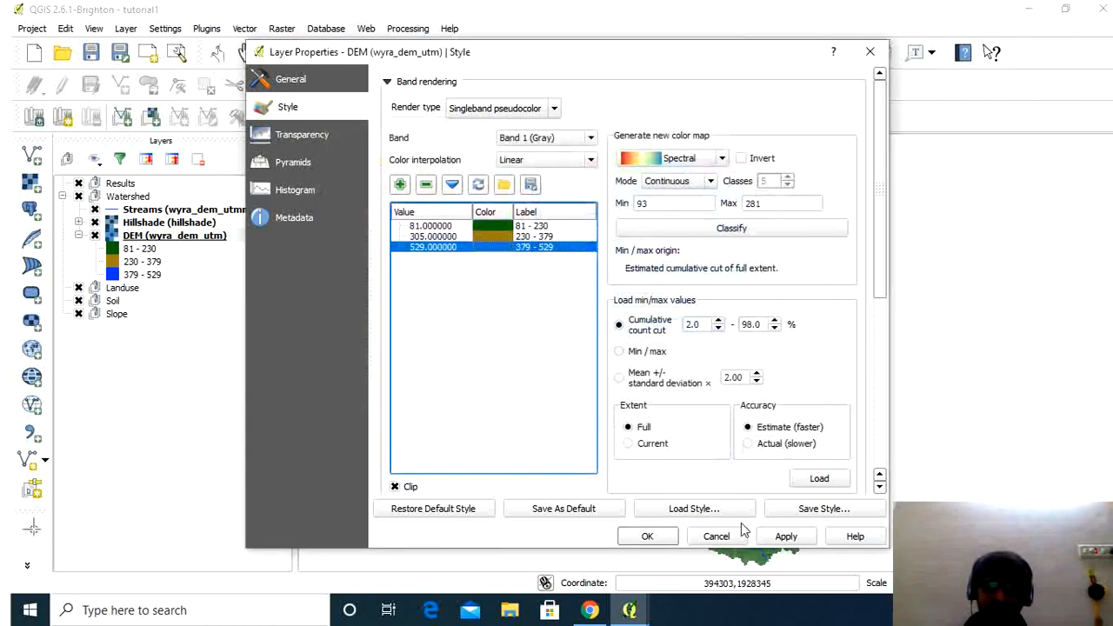
left_click(785, 536)
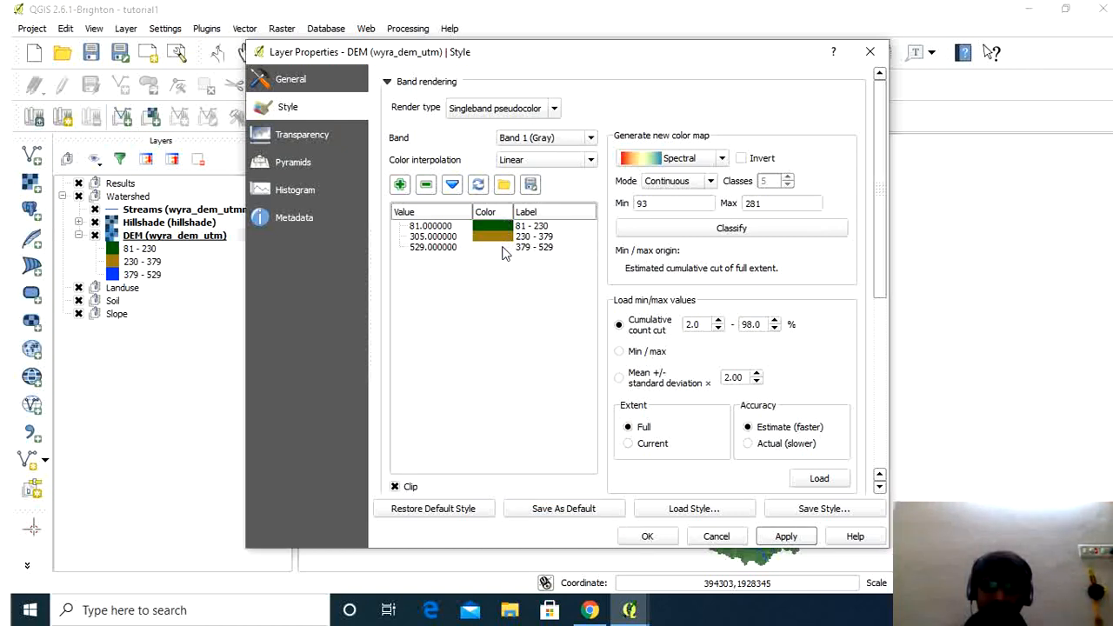
- Choose the Purples color map for the DEM layer, apply it and close the layer properties
left_click(722, 159)
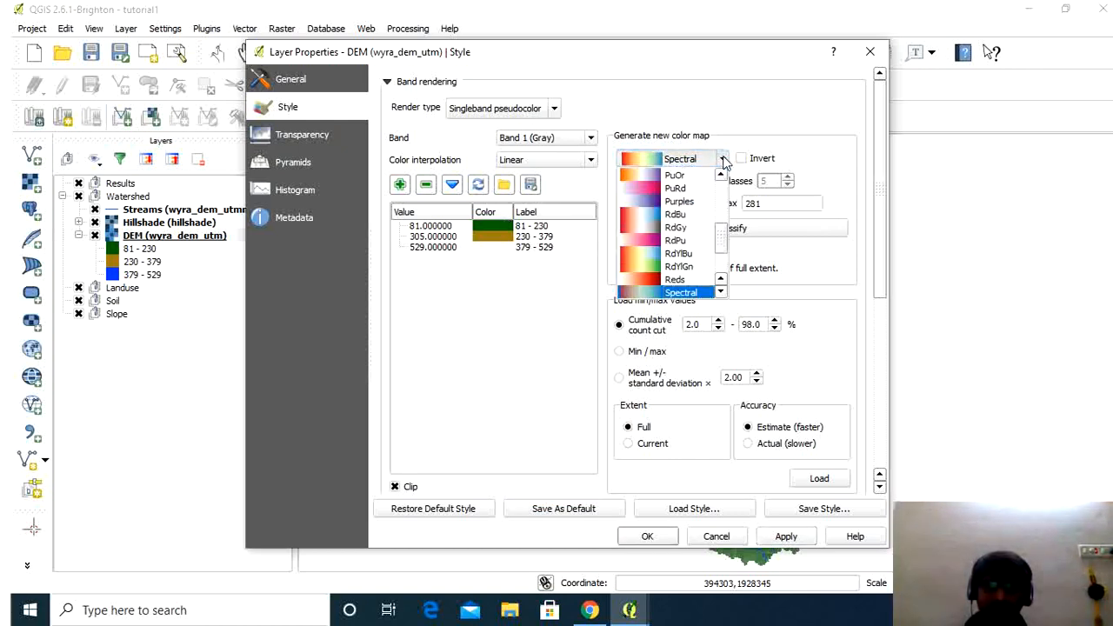
left_click(671, 204)
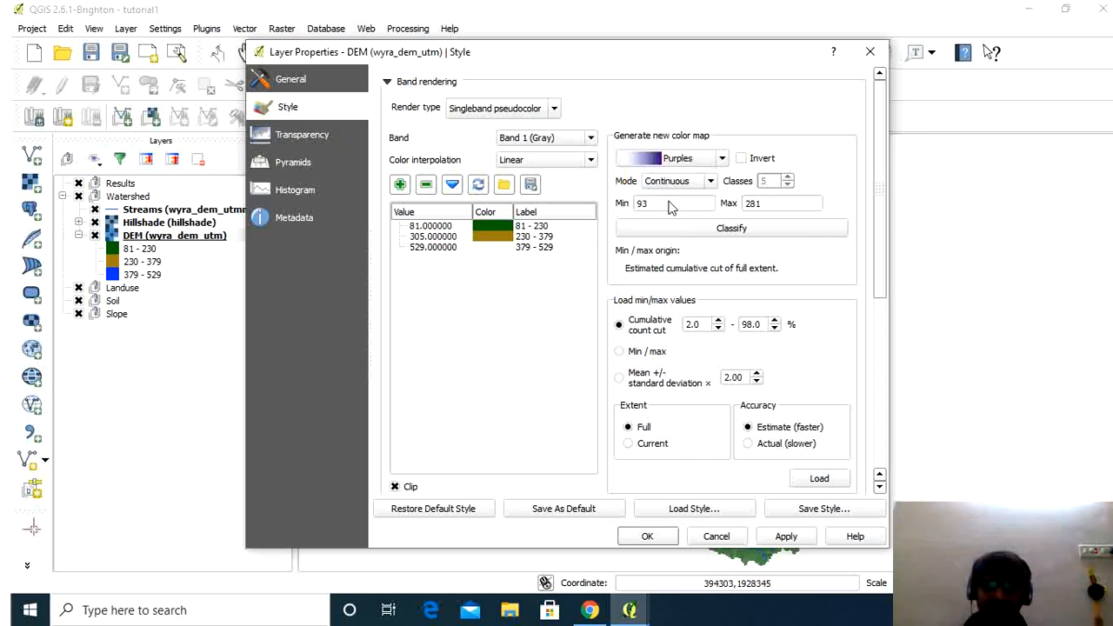
left_click(791, 535)
left_click(648, 537)
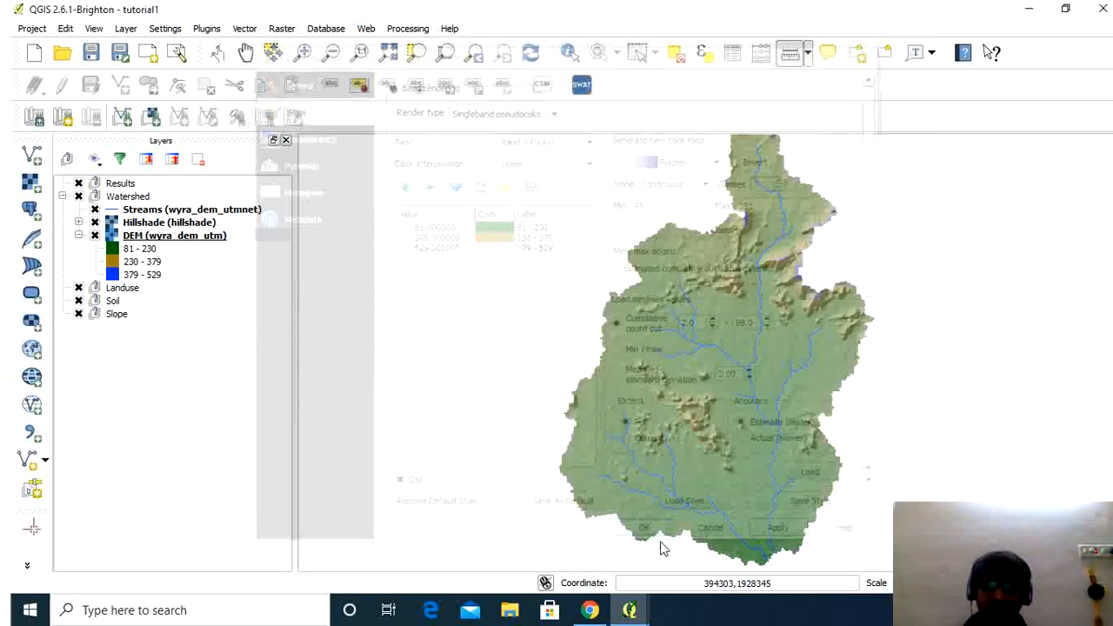
- Collapse the DEM layer's legend classes in the layer tree
left_click(78, 235)
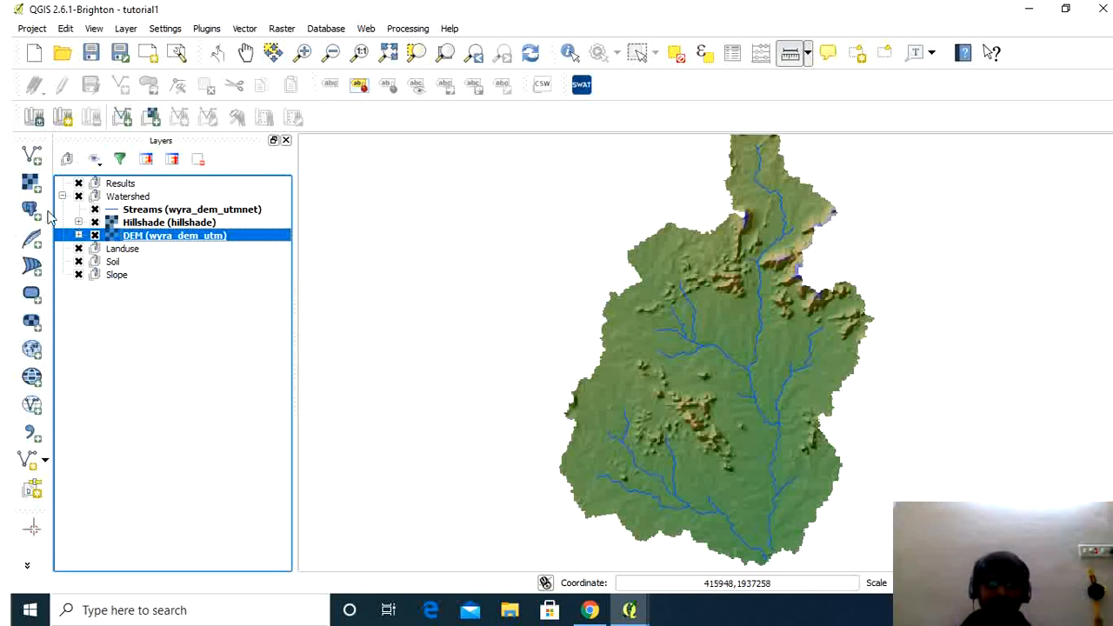
left_click(78, 235)
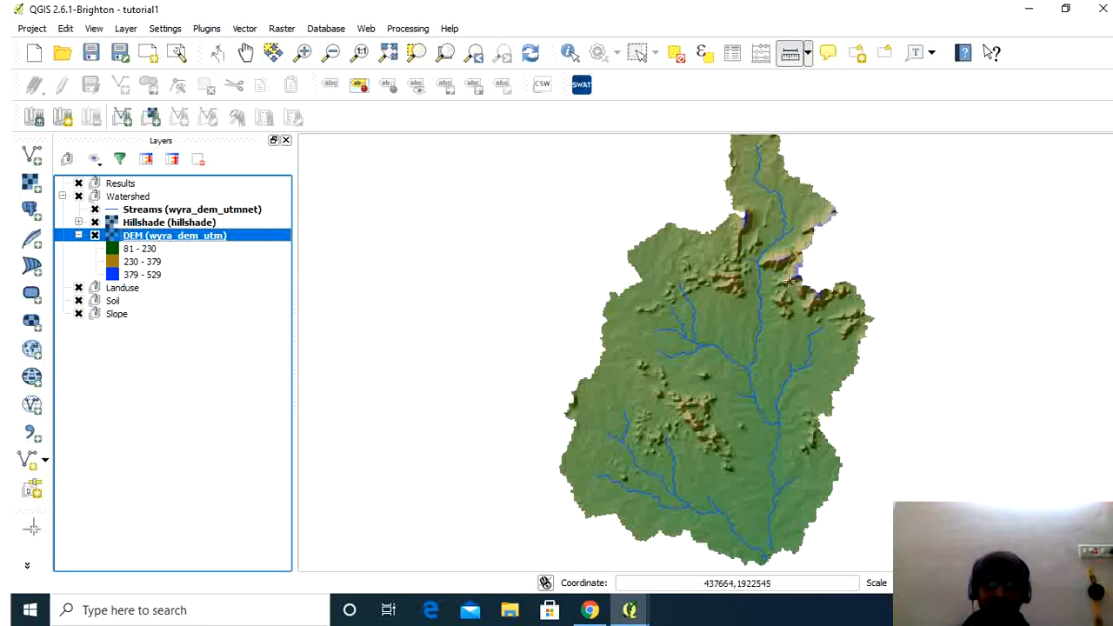
left_click(78, 235)
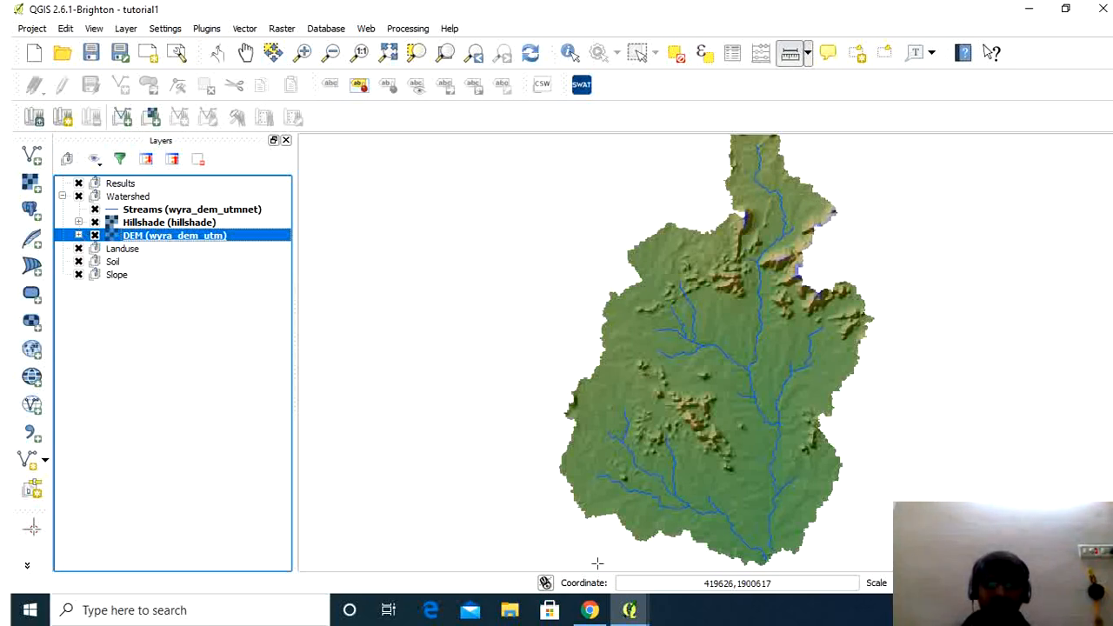
- Return to the delineation dialog and draw an Outlet point at the eastern stream's downstream end near the DEM's southern edge
left_click(629, 610)
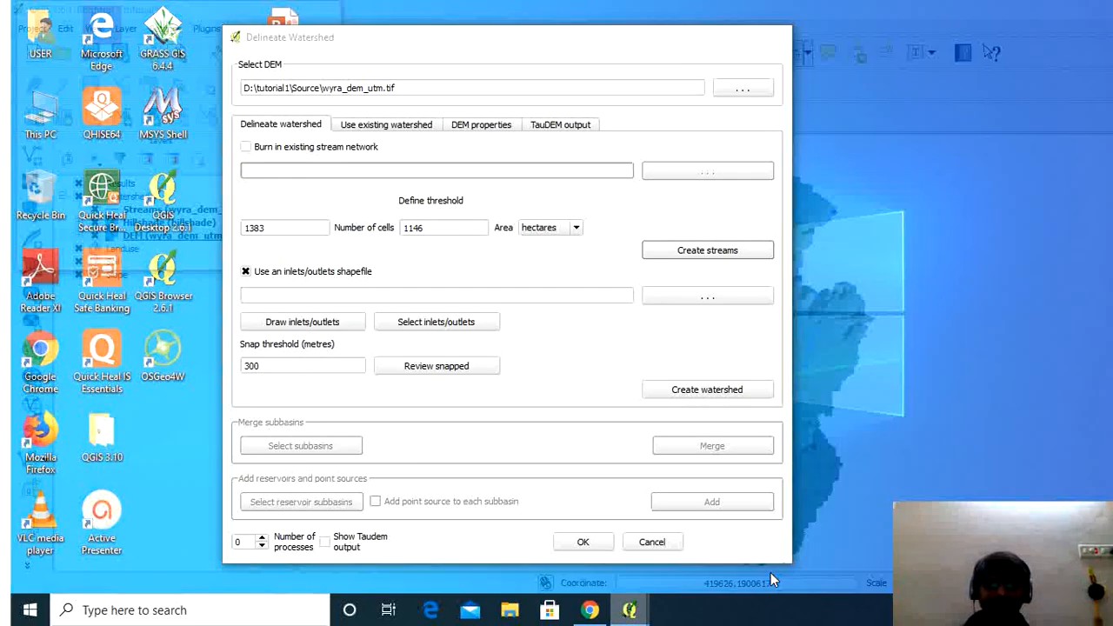
left_click(770, 572)
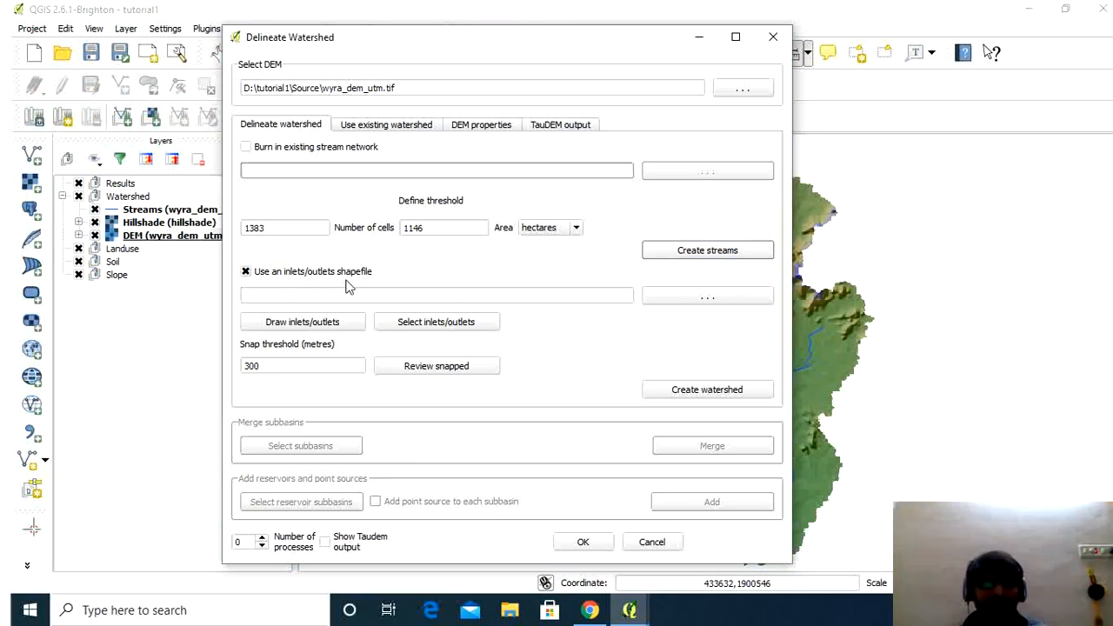
left_click(292, 323)
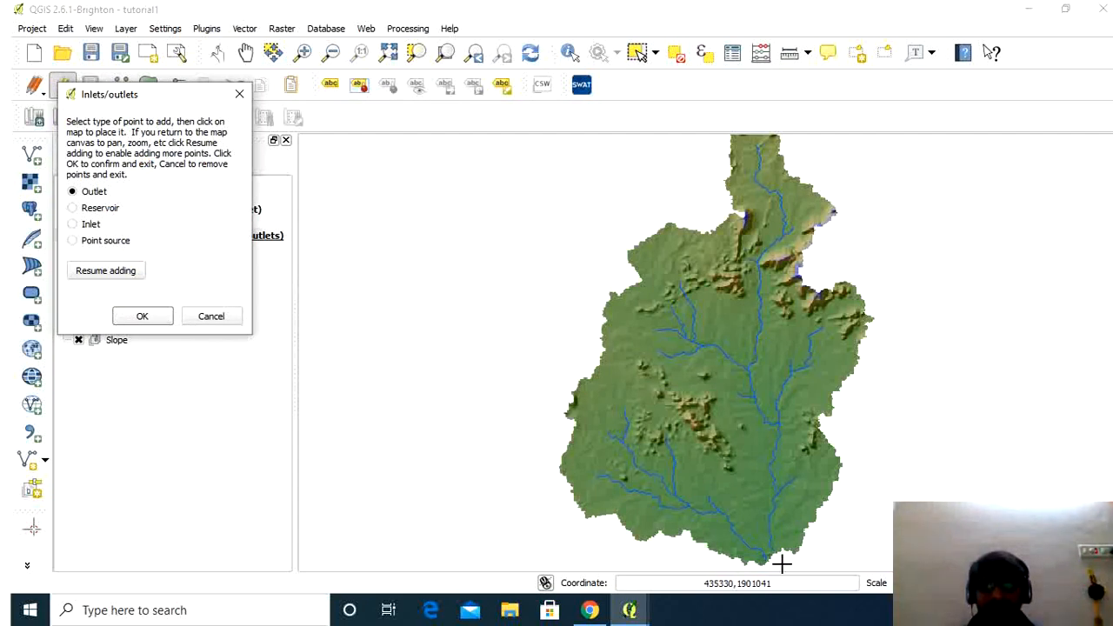
scroll(780, 563, "up", 3)
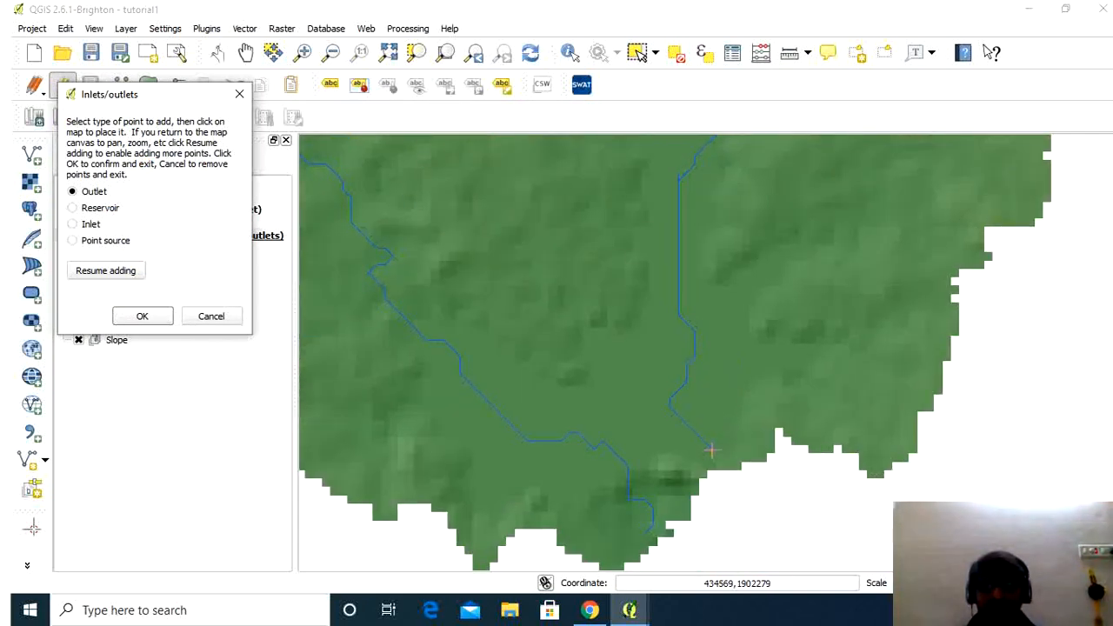
left_click(710, 449)
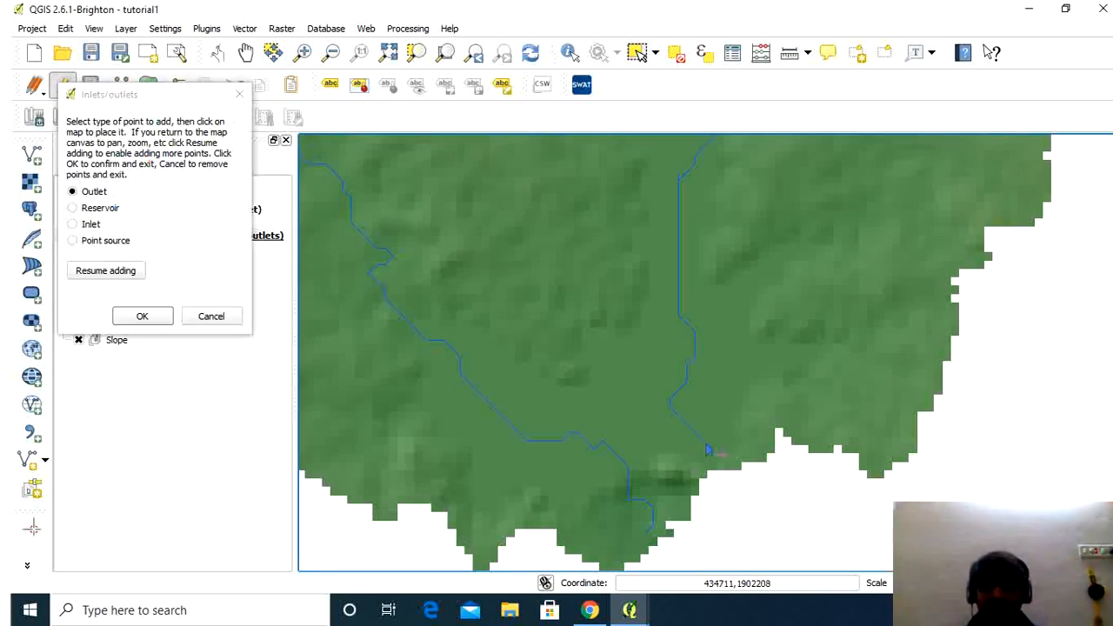
left_click(141, 316)
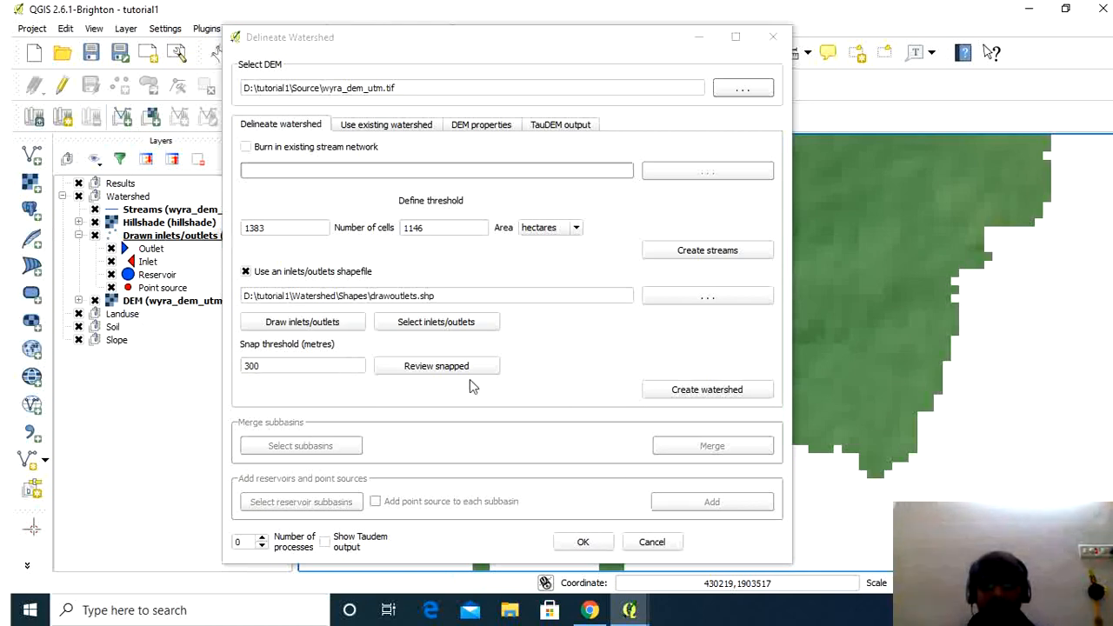
- Select the drawn outlet point on the map as the inlets/outlets selection and save it
left_click(419, 323)
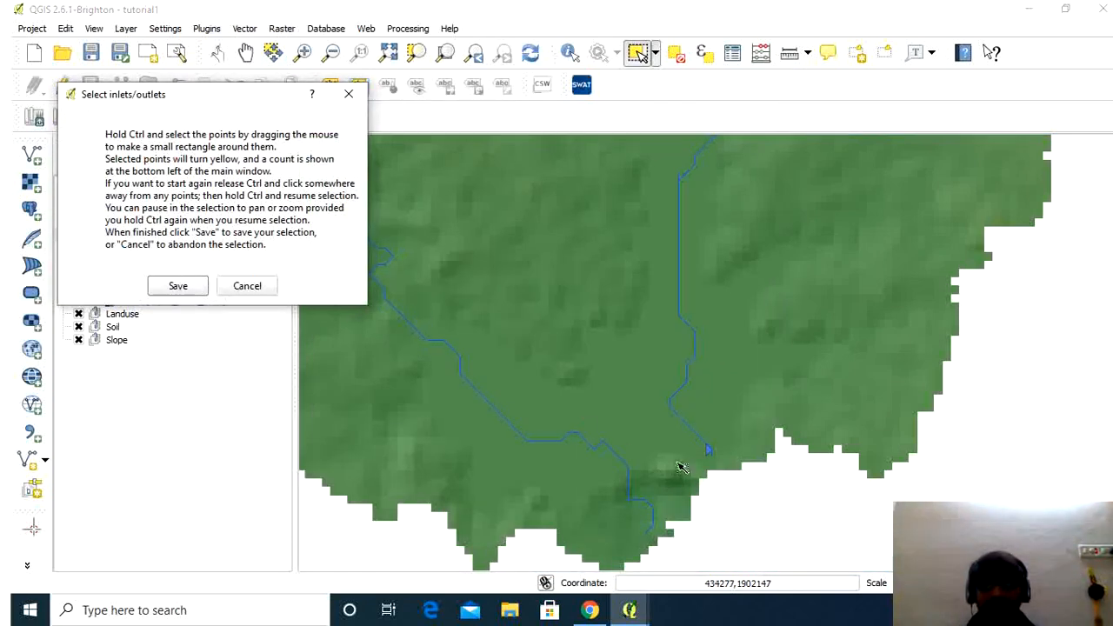
left_click_drag(690, 428, 740, 497)
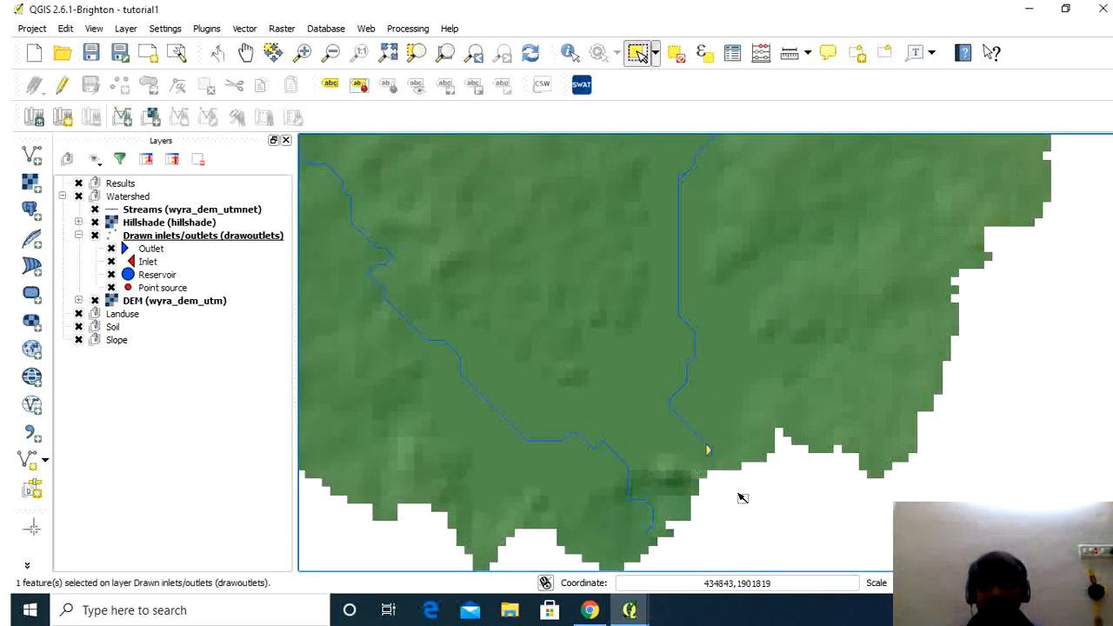
mouse_move(629, 609)
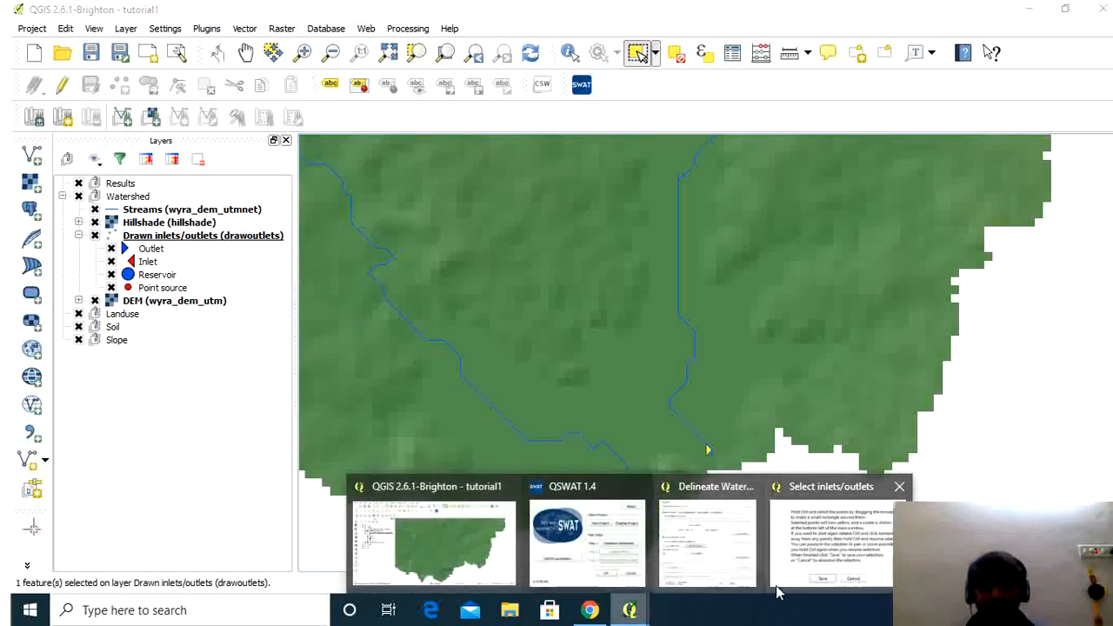
left_click(786, 574)
left_click(177, 286)
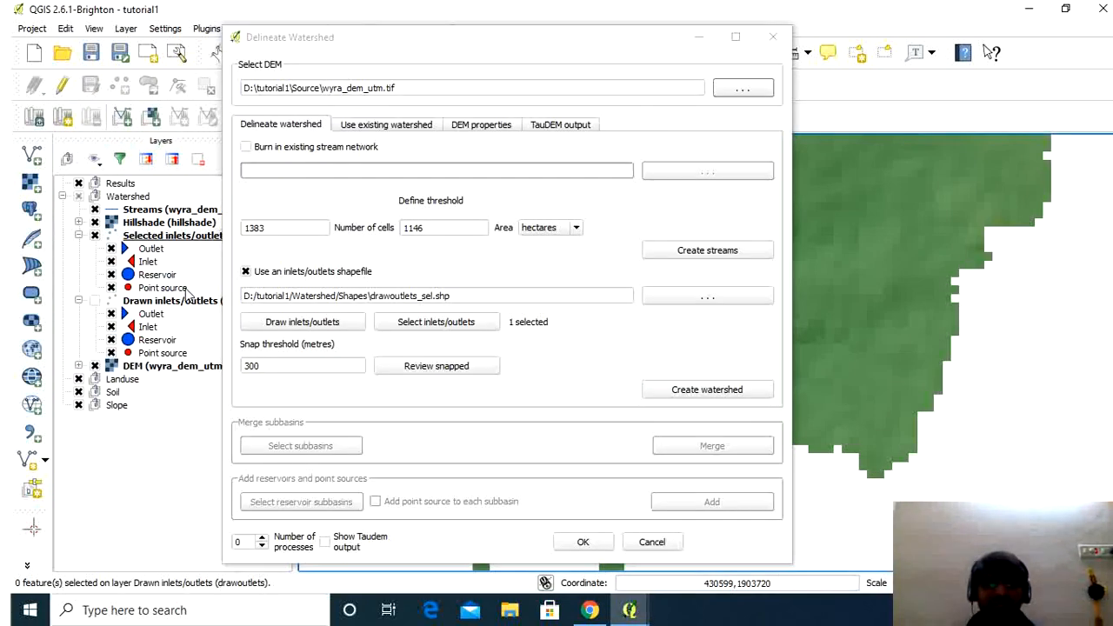
- Review the snapped outlet within the 300 m snap threshold and create the watershed with its subbasins
left_click(440, 365)
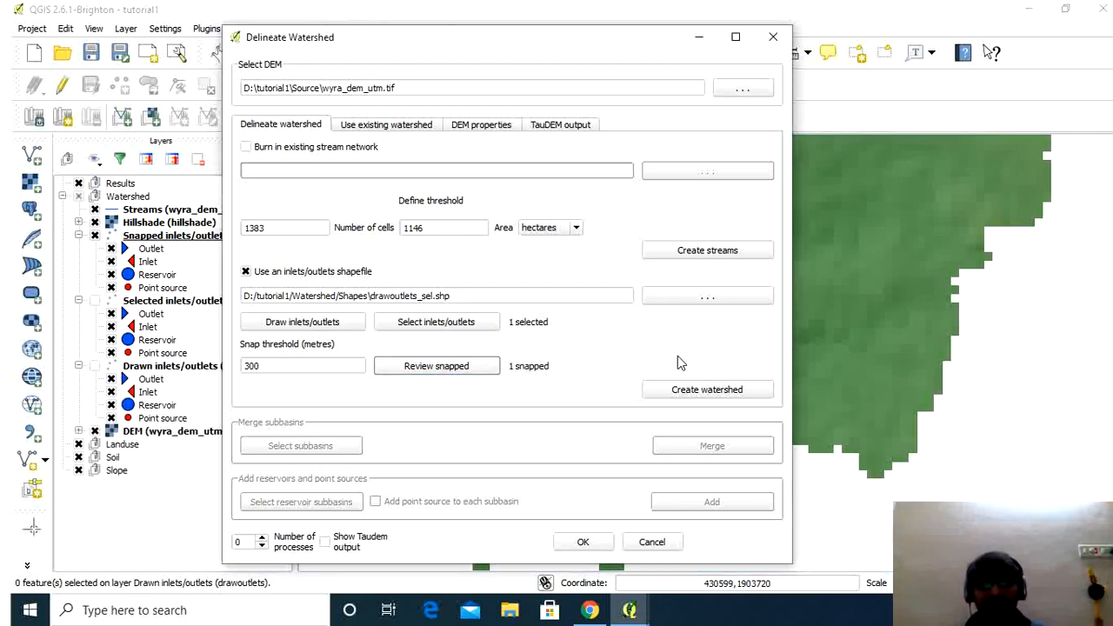
left_click(688, 391)
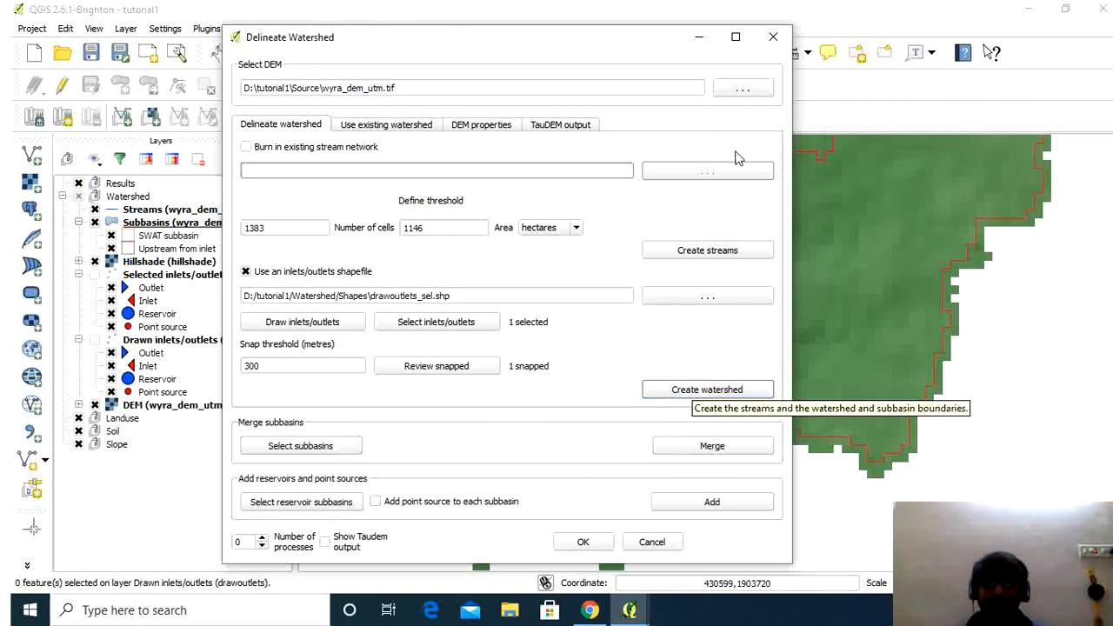
left_click(700, 38)
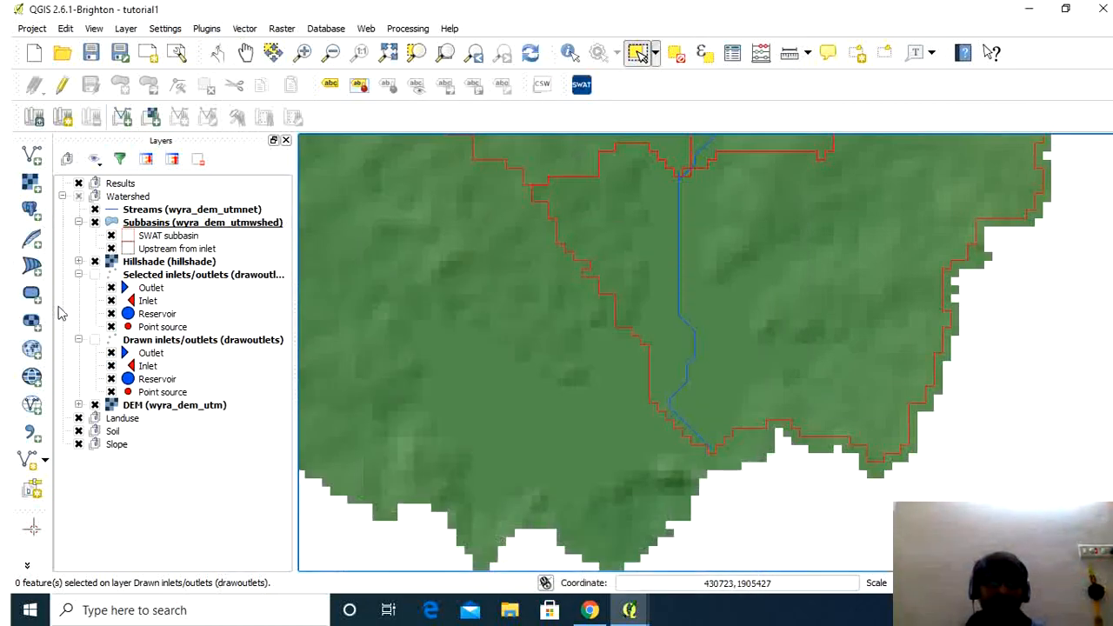
right_click(160, 226)
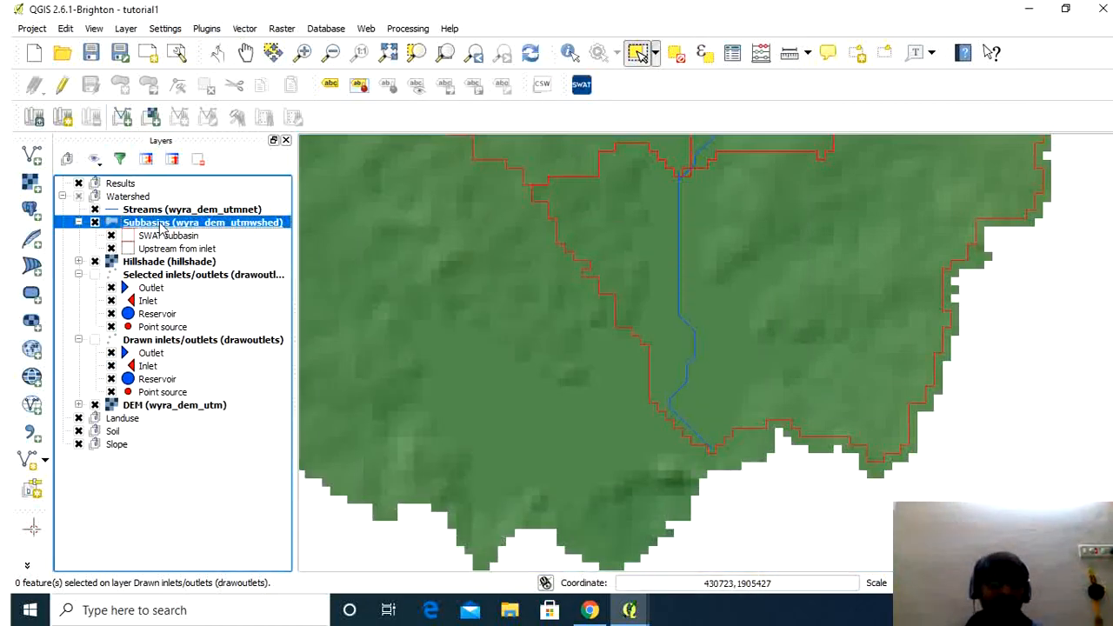
left_click(198, 231)
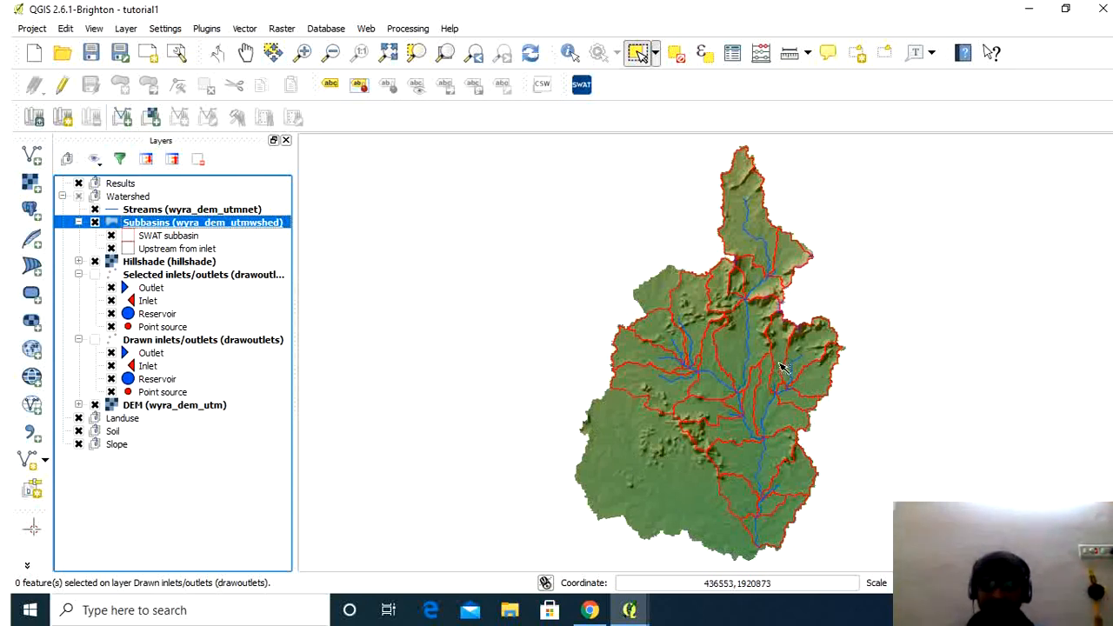
- Return to the delineation dialog, select the small subbasin at the western stream junction for merging and save the selection
left_click(648, 606)
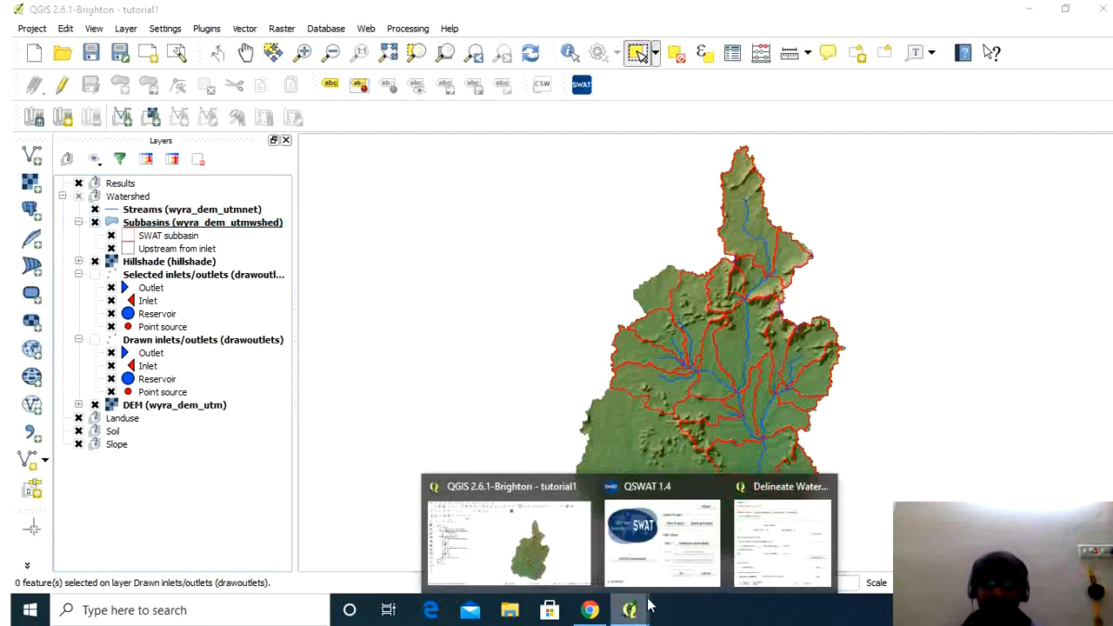
left_click(752, 562)
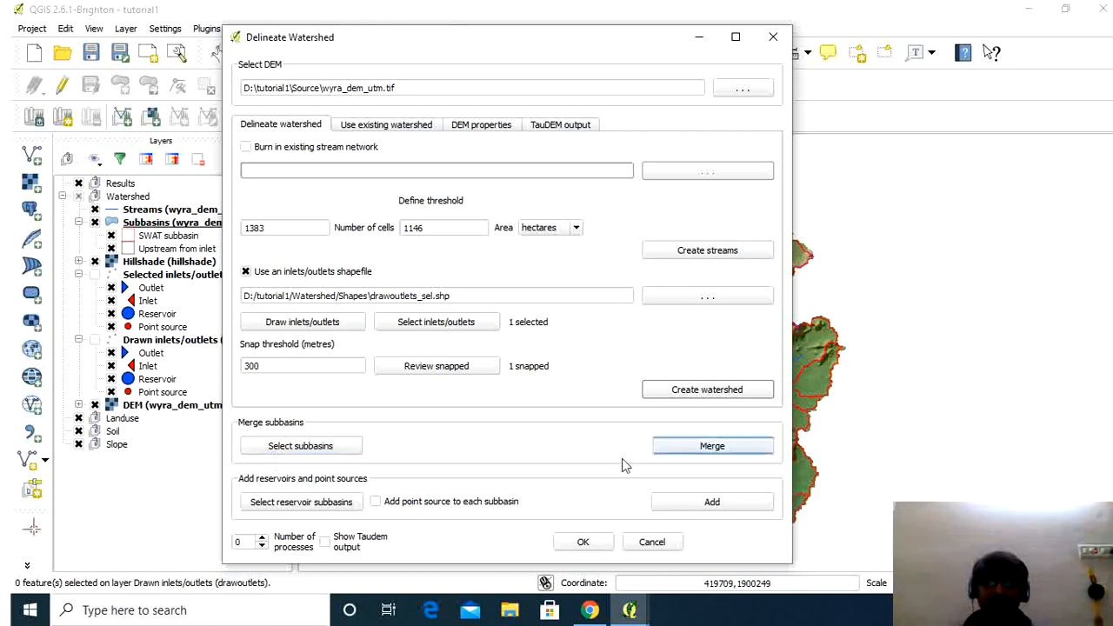
left_click_drag(627, 43, 452, 36)
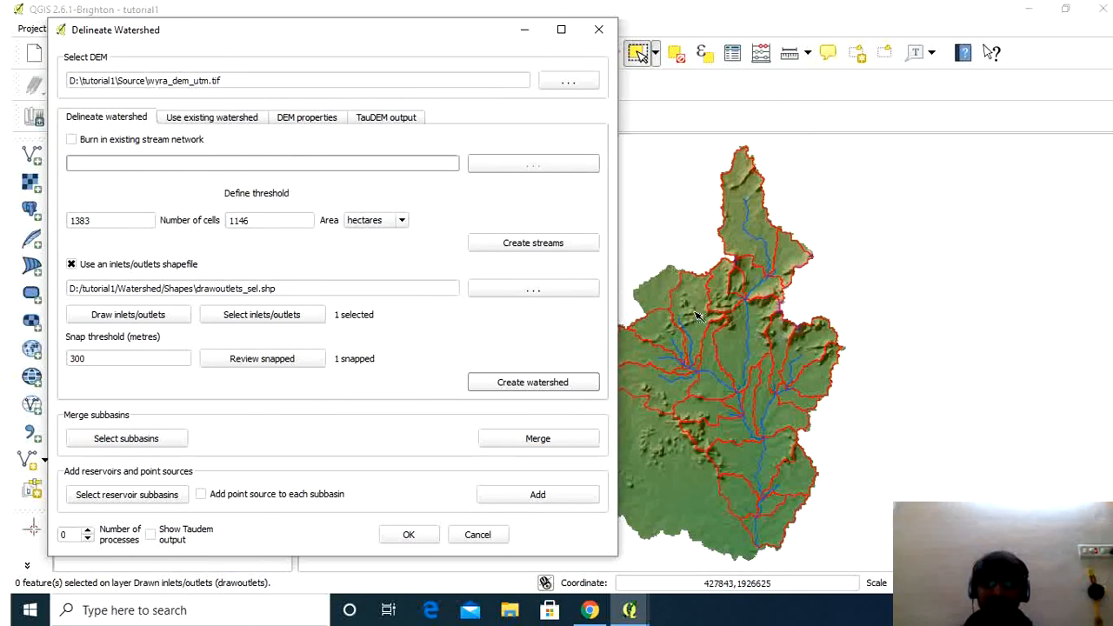
left_click(130, 443)
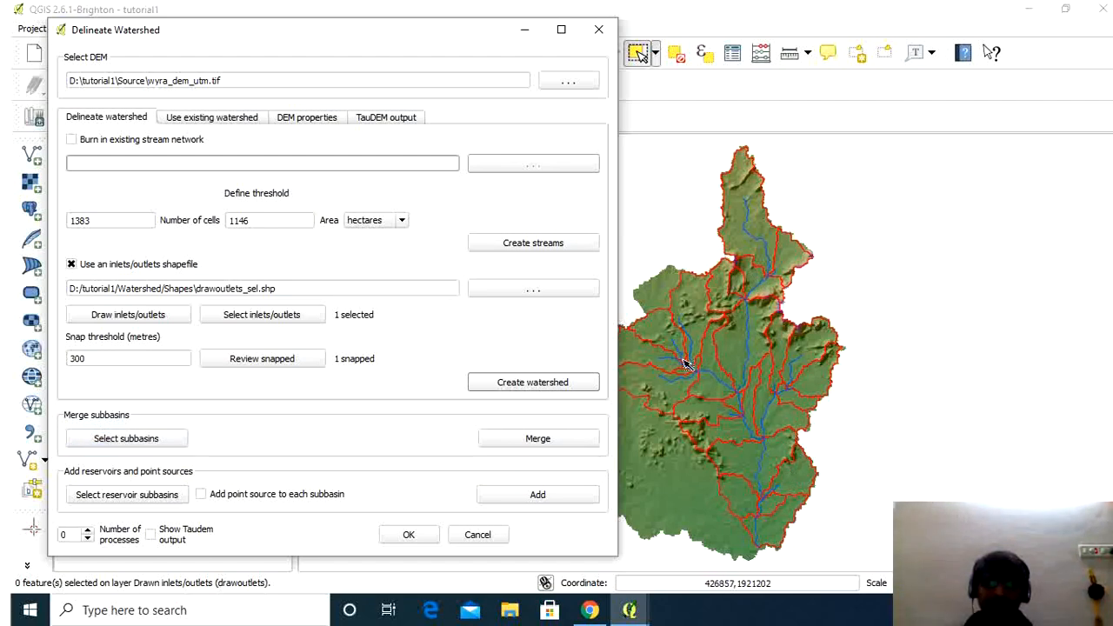
scroll(687, 365, "up", 3)
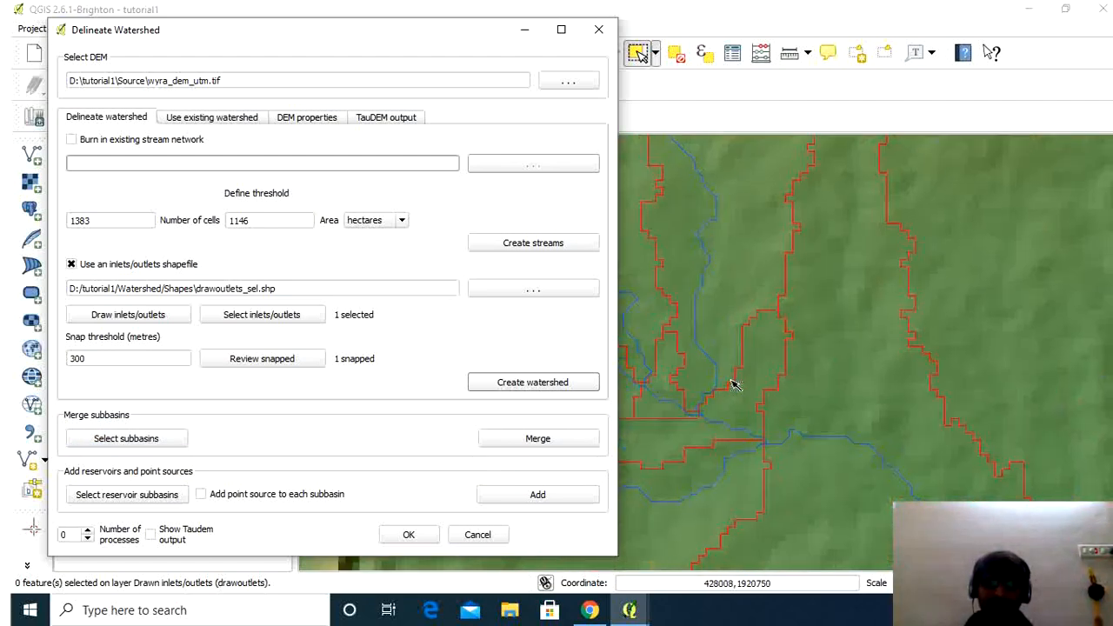
left_click_drag(476, 35, 415, 19)
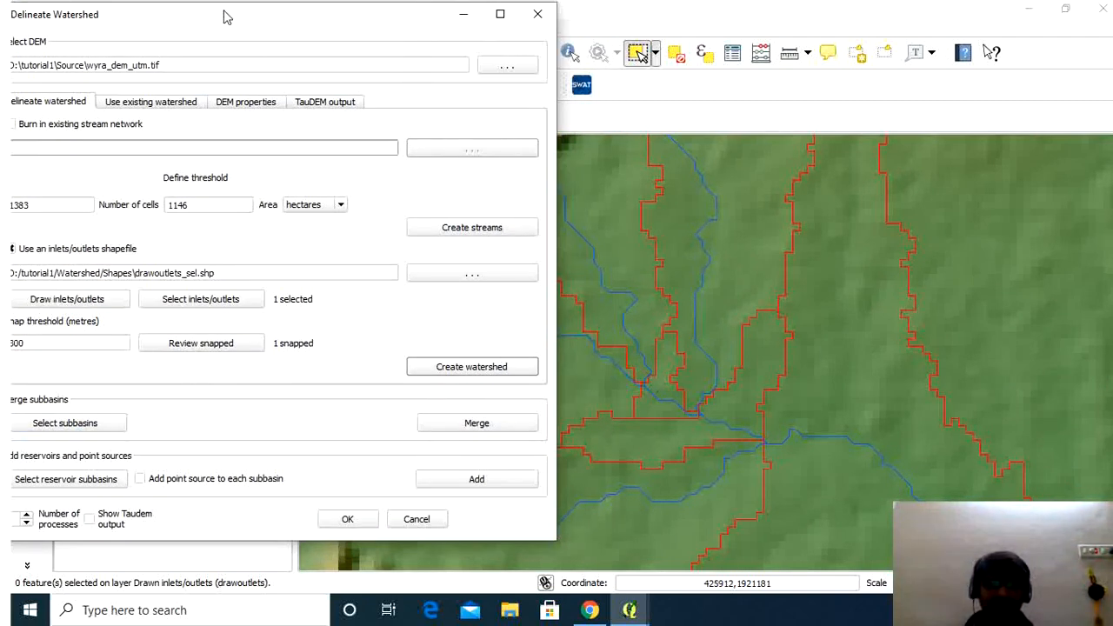
left_click(54, 424)
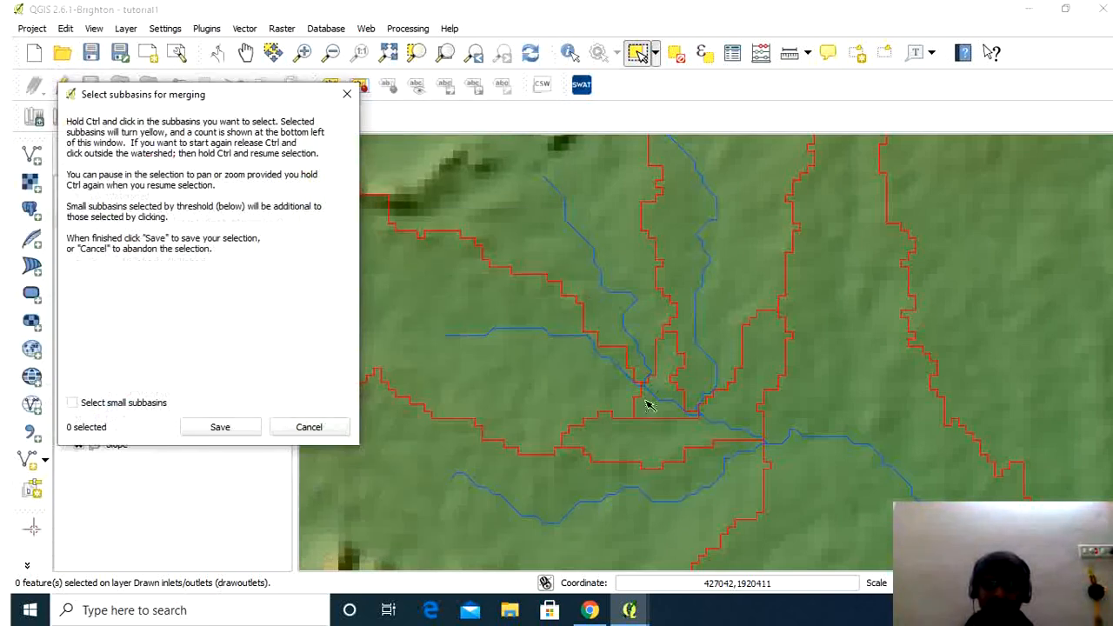
left_click(666, 395)
left_click(701, 381)
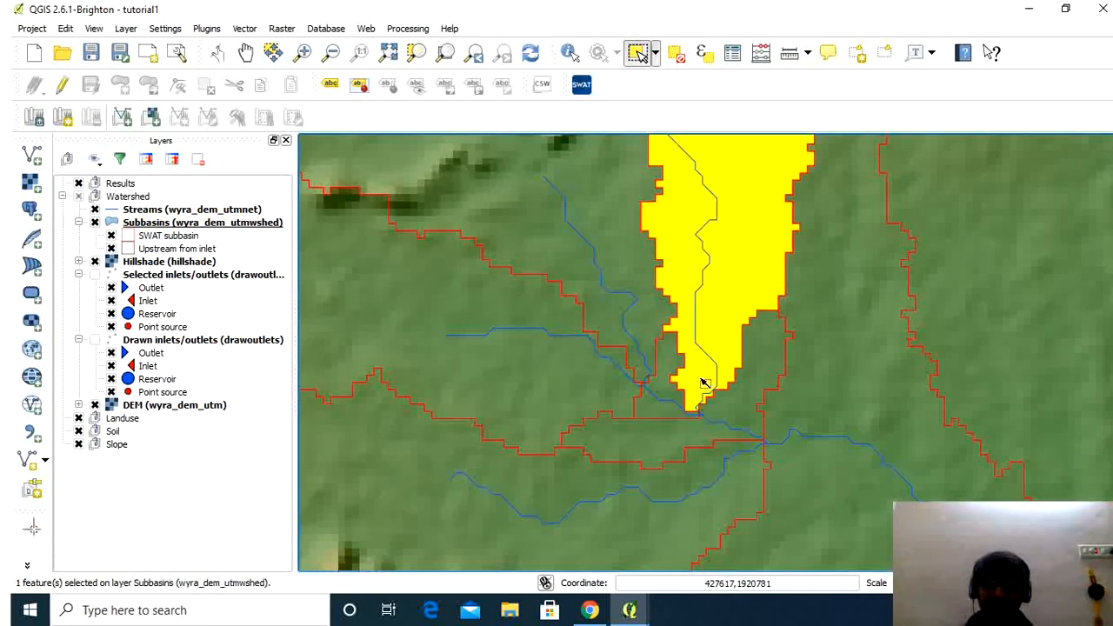
left_click(671, 399)
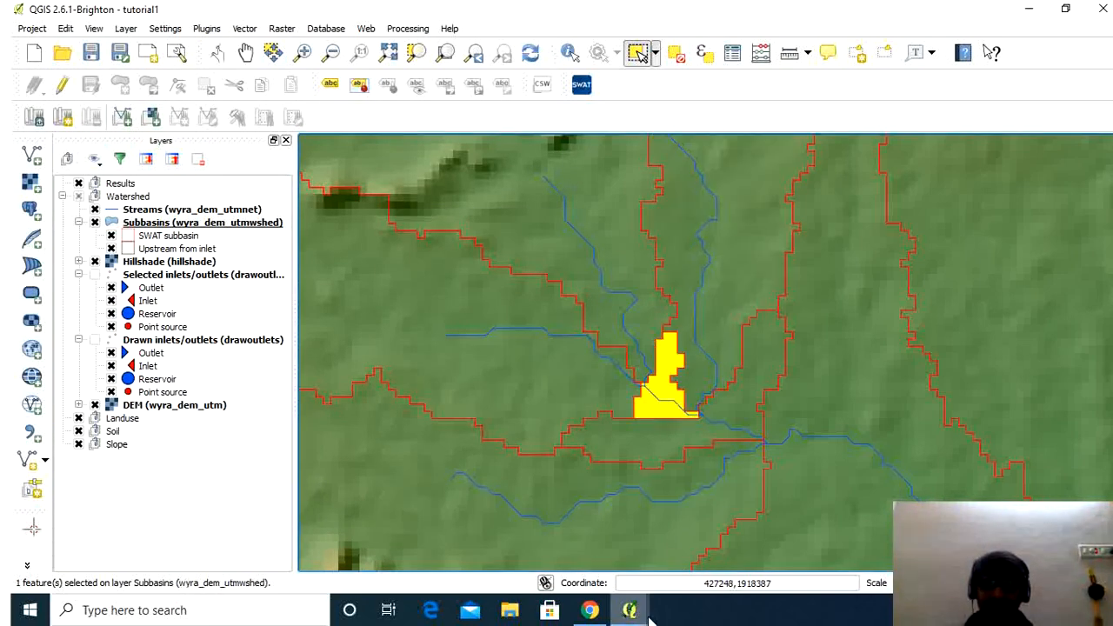
mouse_move(629, 608)
left_click(809, 574)
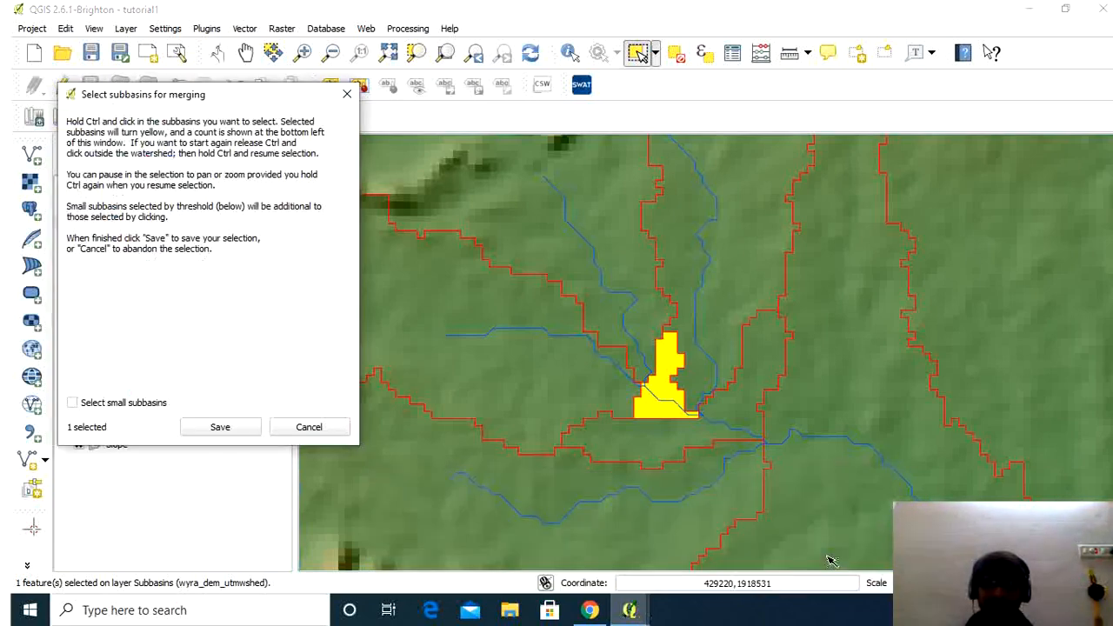
left_click(237, 428)
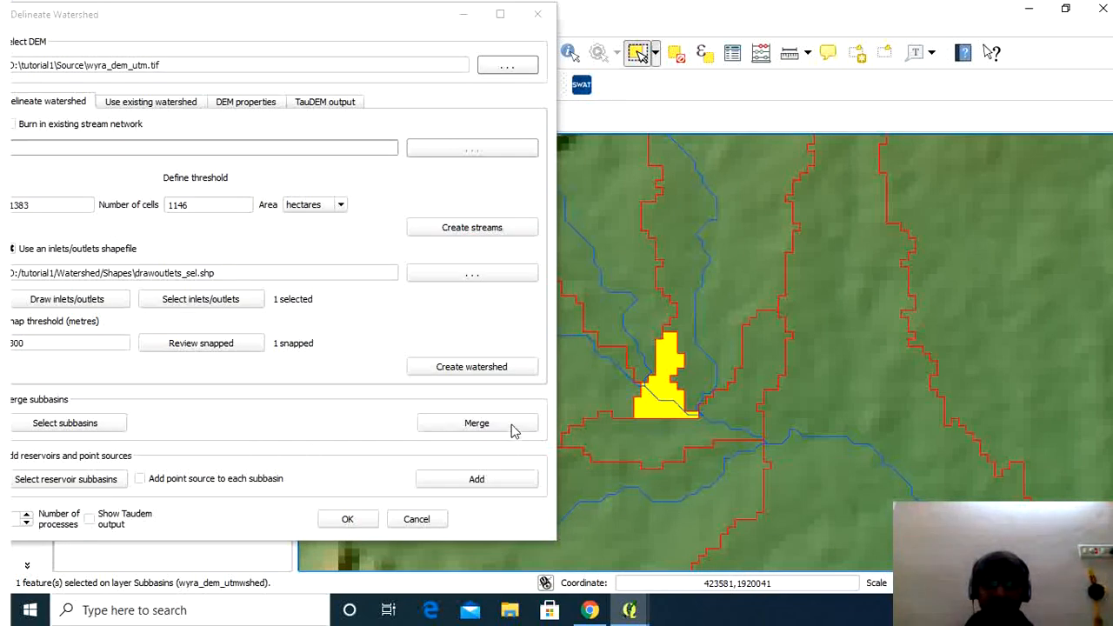
- Merge the selected subbasin and complete the watershed delineation, returning to the QSWAT main steps
left_click(513, 425)
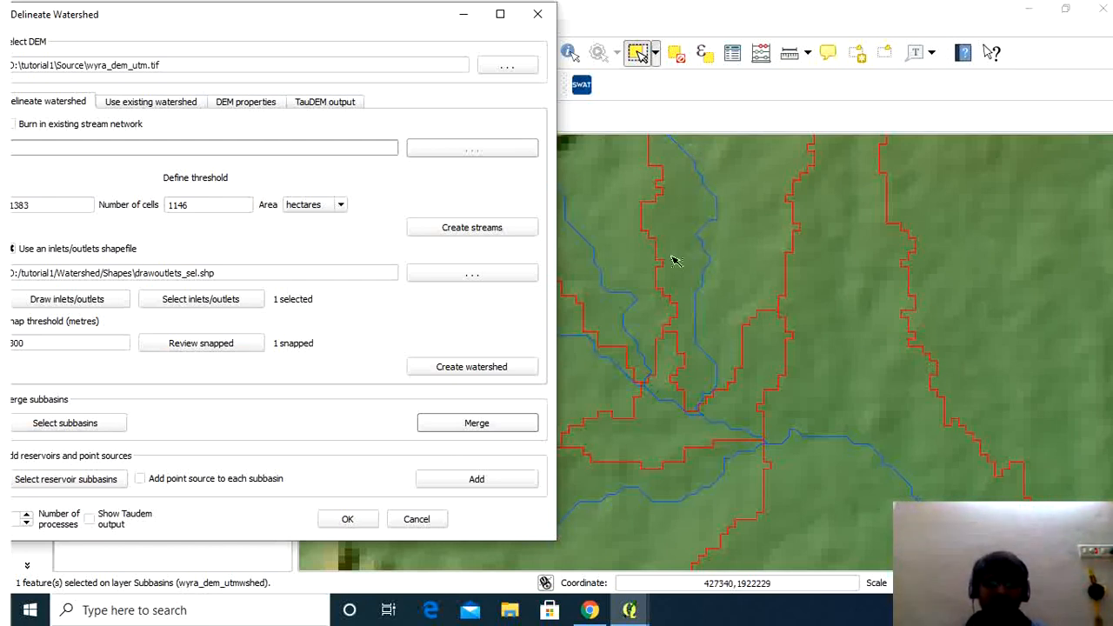
left_click(359, 522)
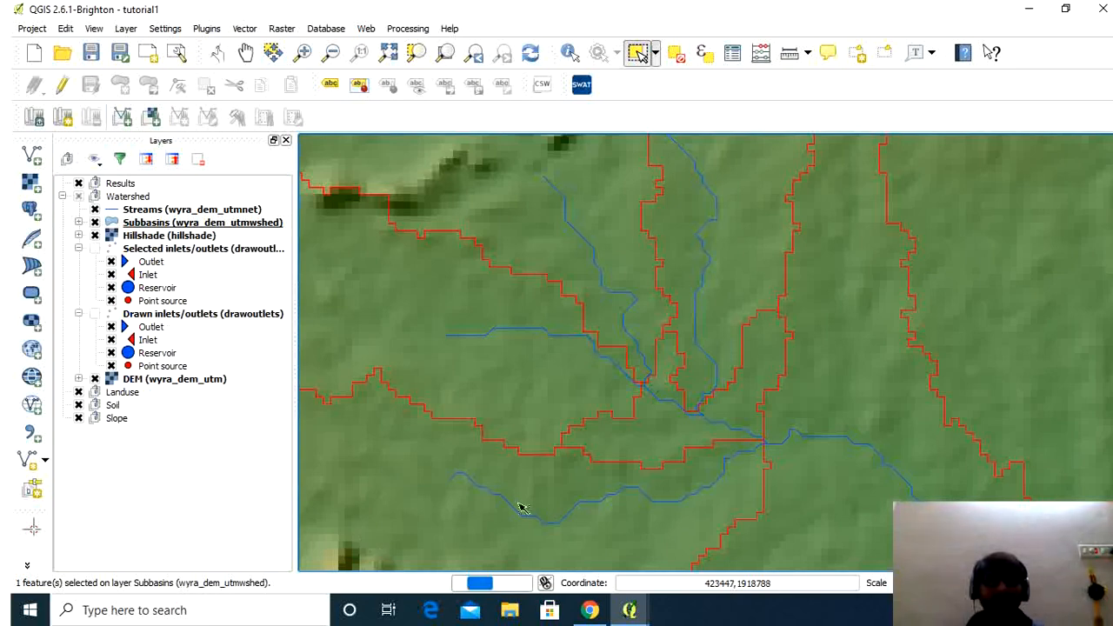
mouse_move(626, 613)
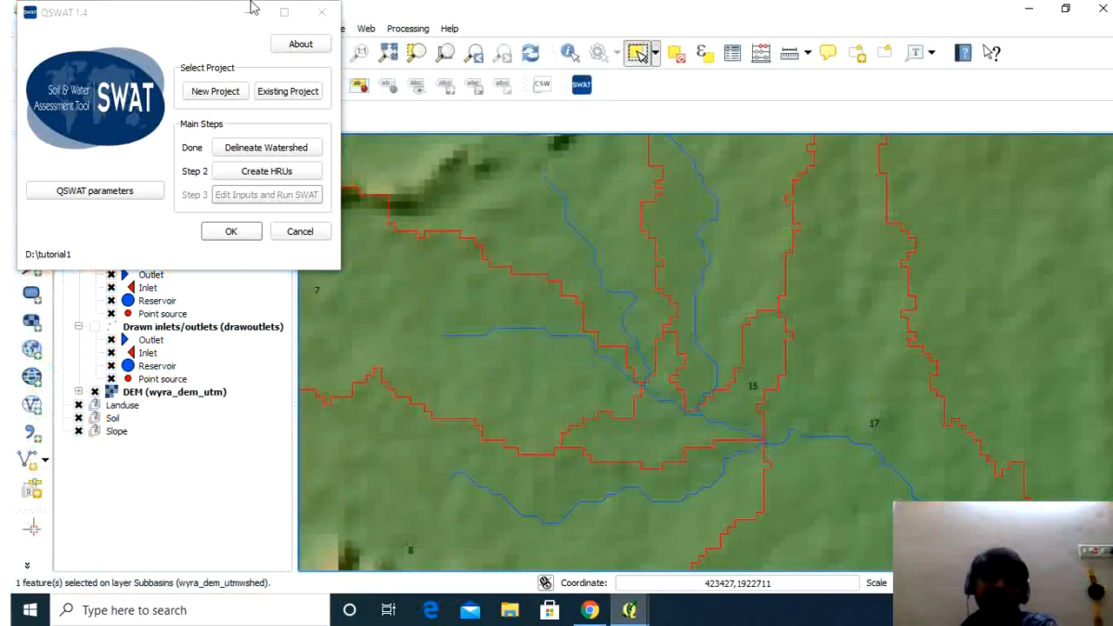
left_click(141, 243)
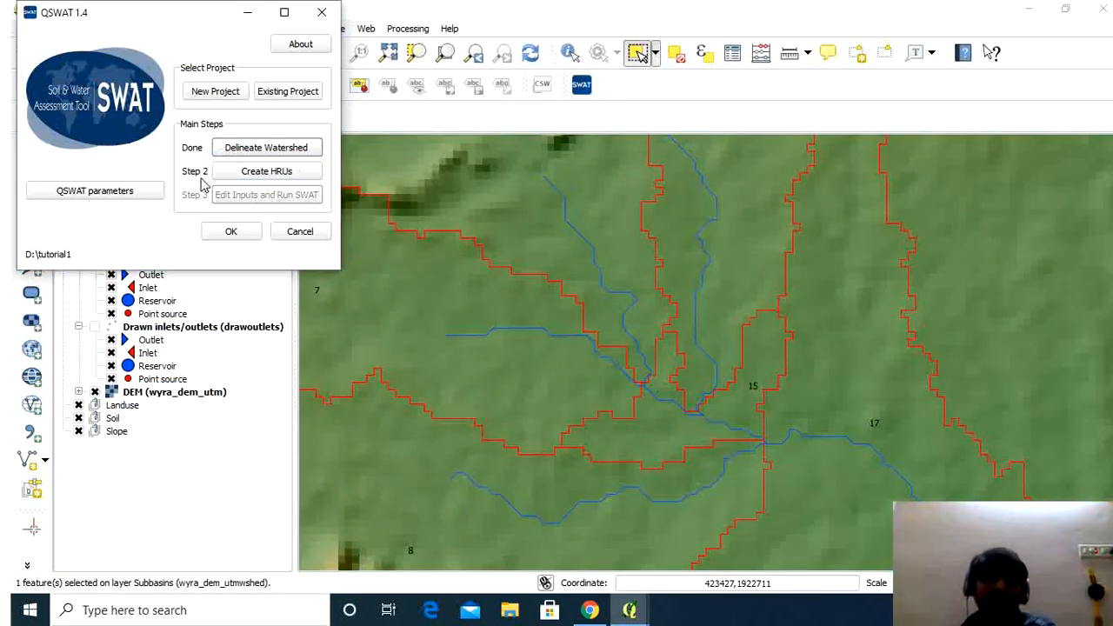
- Start creating HRUs, loading wyra_luc2 from the WYRA folder as landuse map and choosing global_landuses as landuse table
left_click(254, 172)
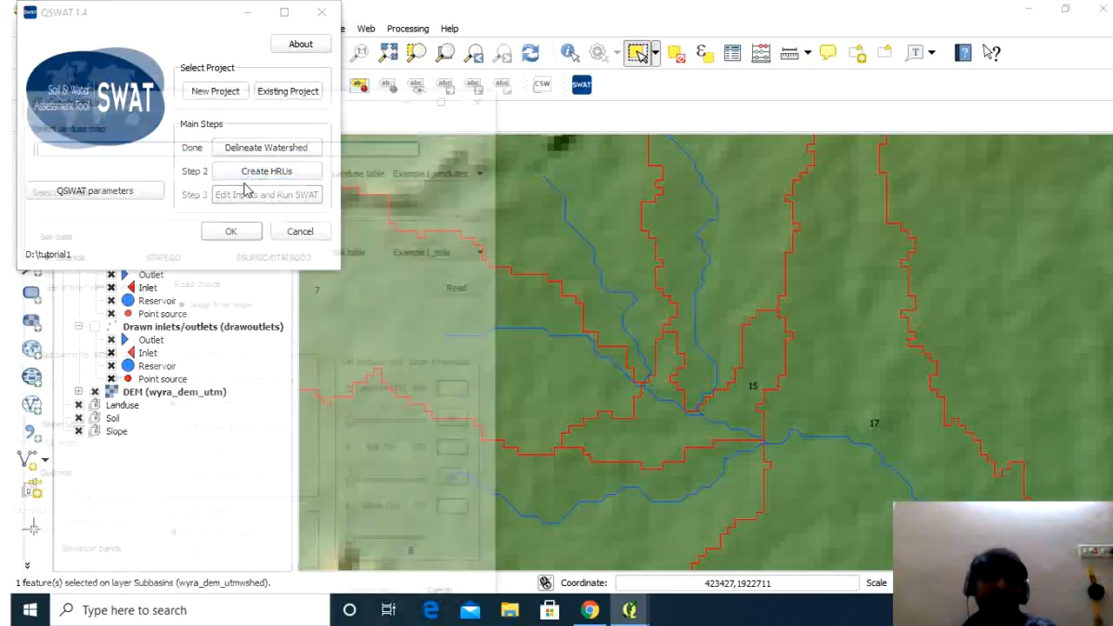
left_click_drag(248, 102, 648, 95)
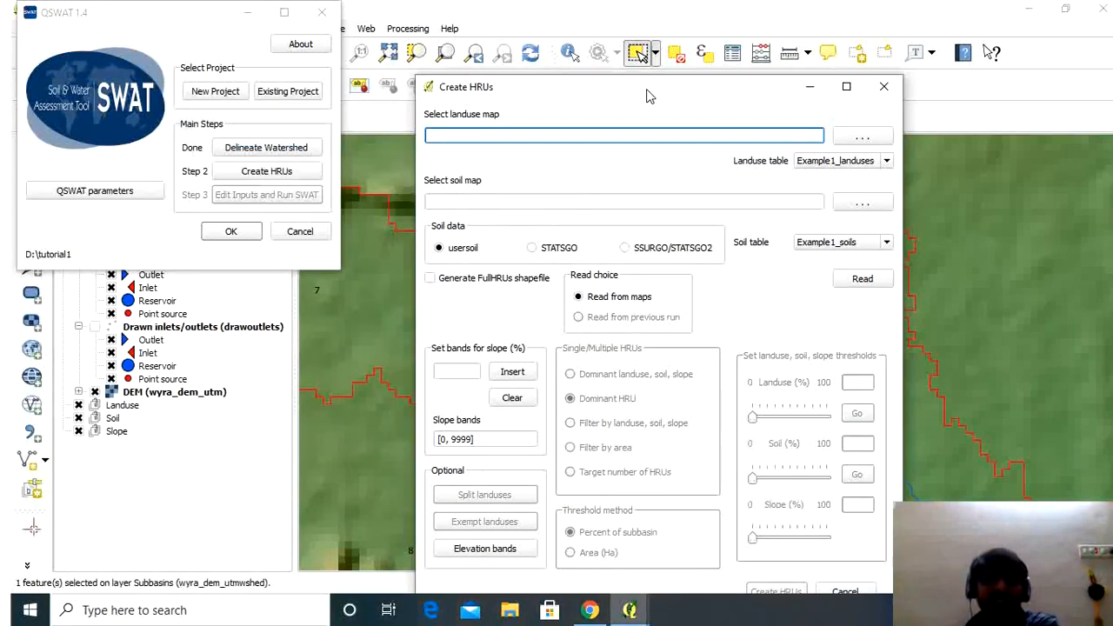
left_click(856, 139)
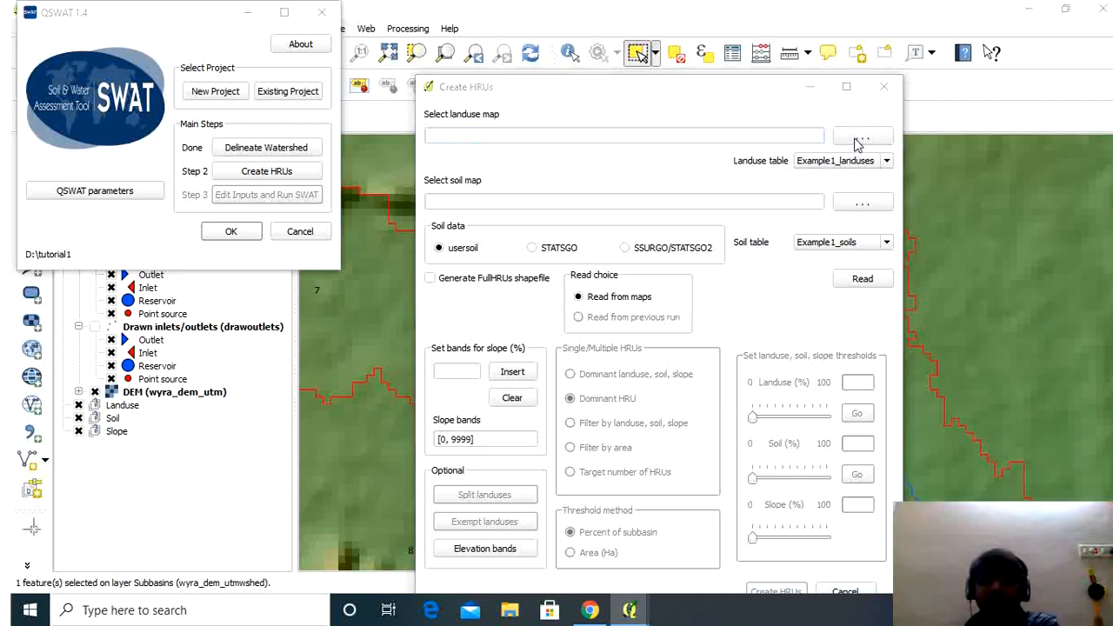
scroll(663, 287, "down", 10)
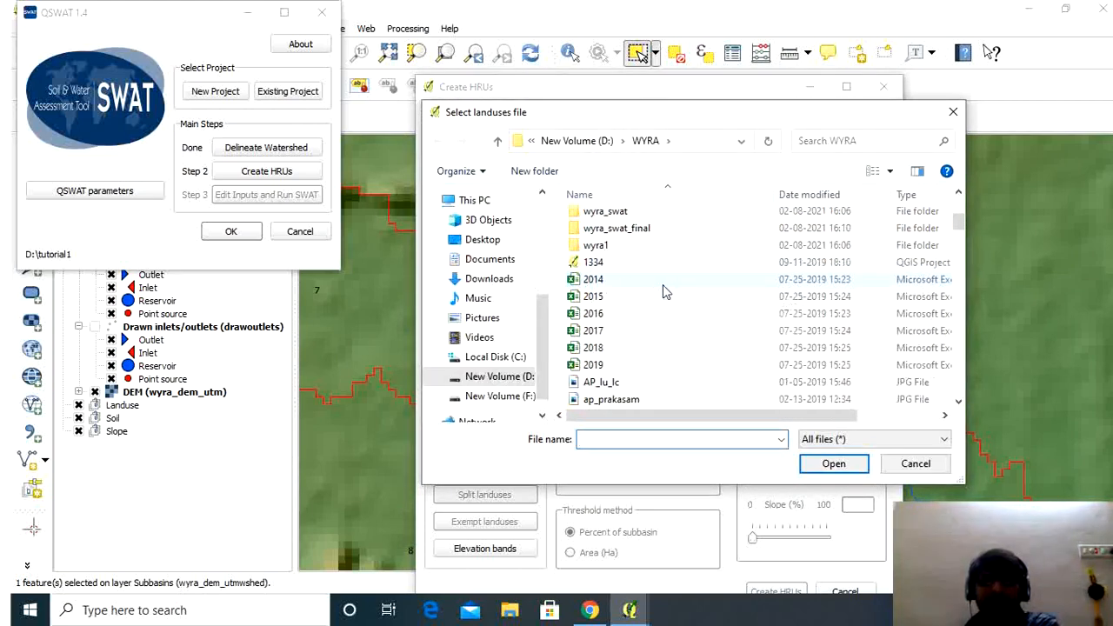
scroll(665, 288, "down", 3)
scroll(664, 289, "down", 10)
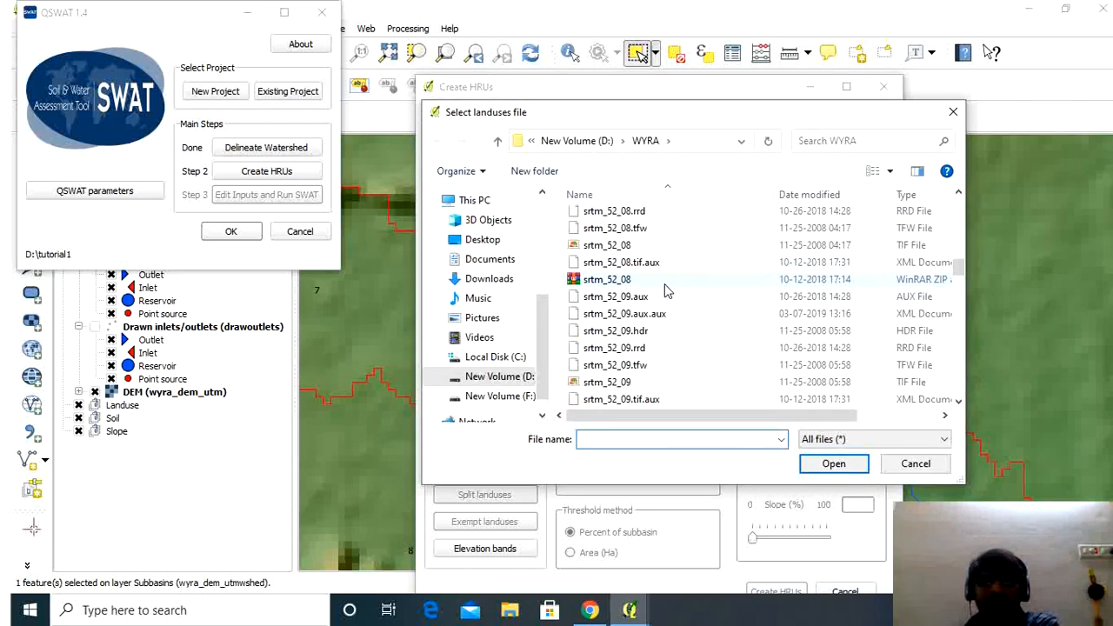
scroll(658, 289, "down", 6)
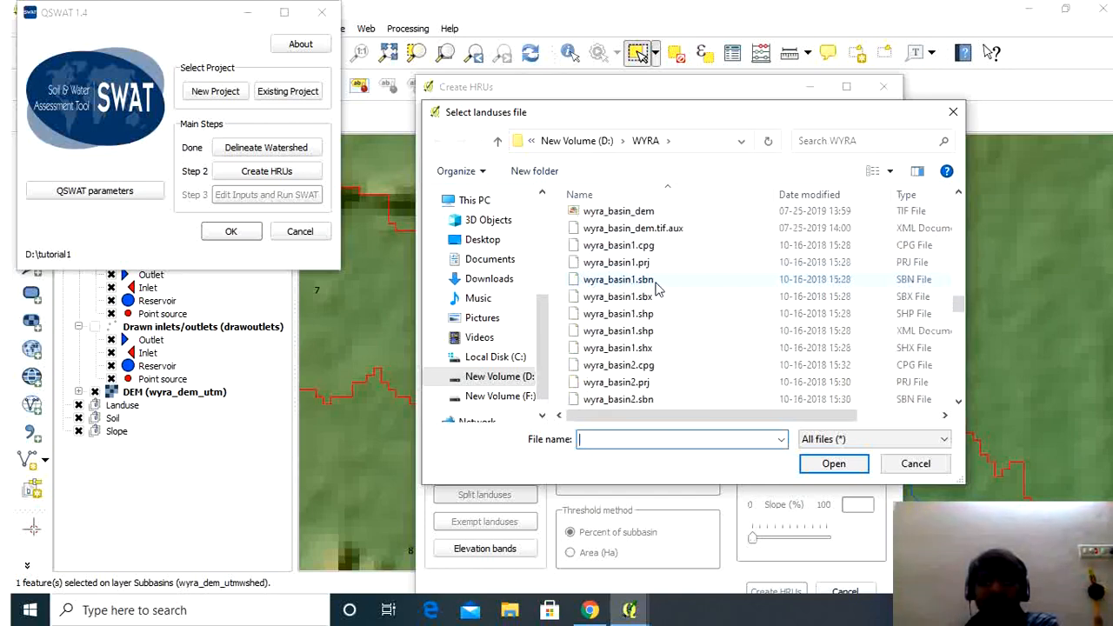
scroll(658, 287, "down", 4)
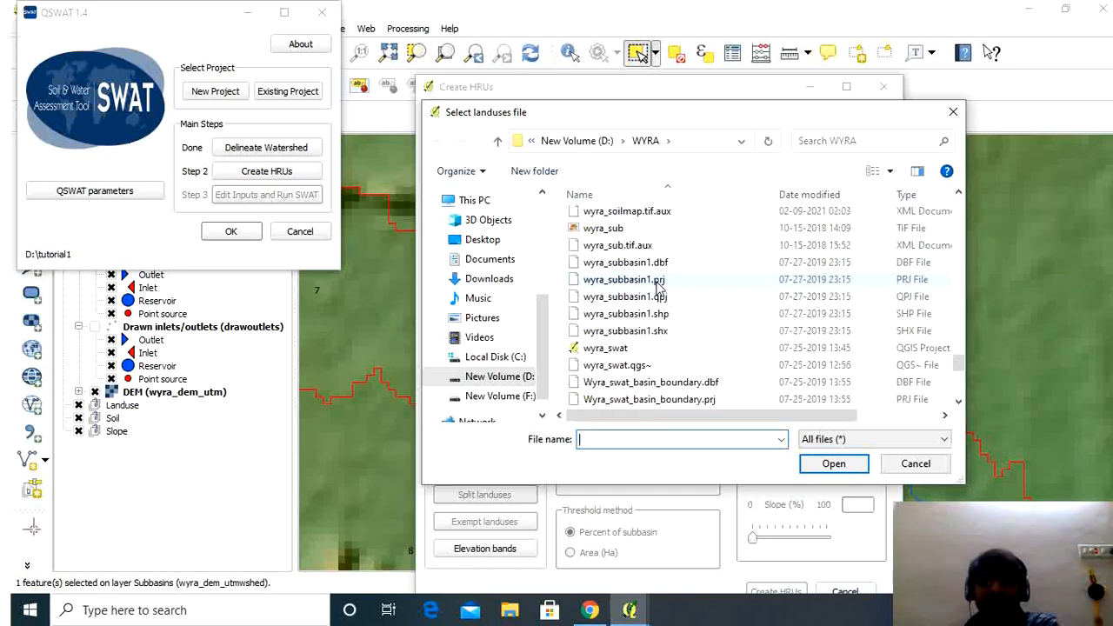
scroll(658, 287, "down", 5)
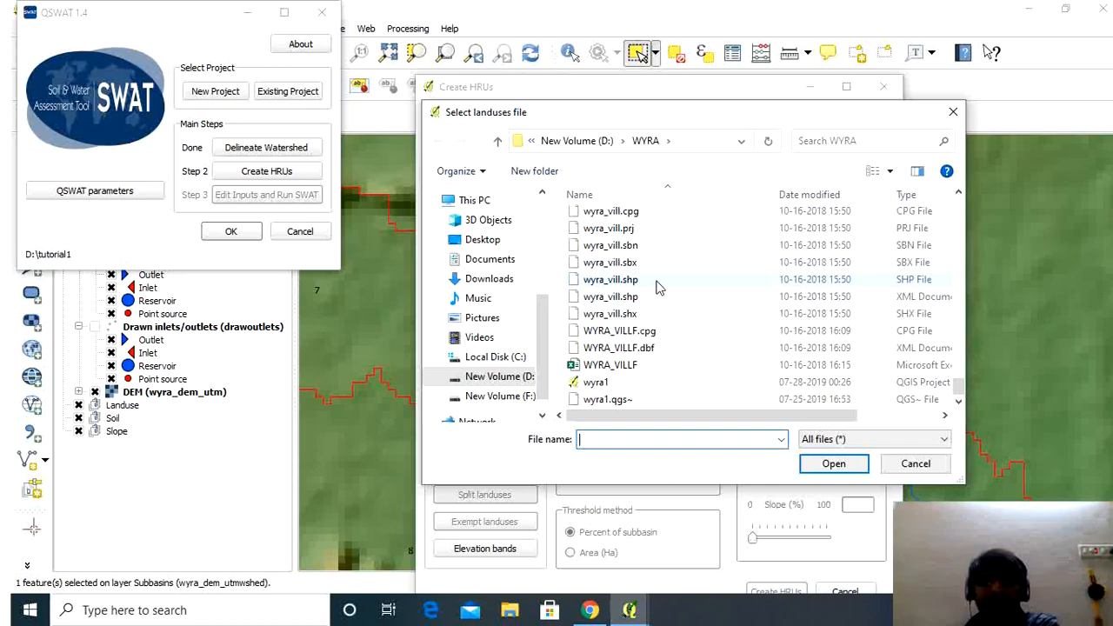
scroll(658, 287, "up", 5)
scroll(658, 282, "up", 5)
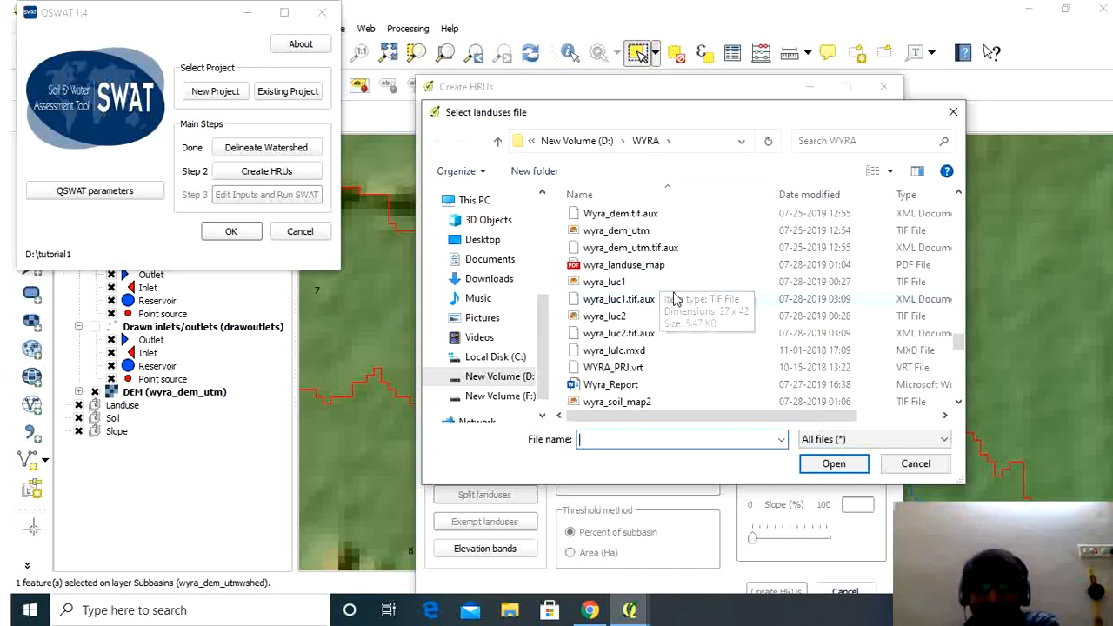
left_click(619, 318)
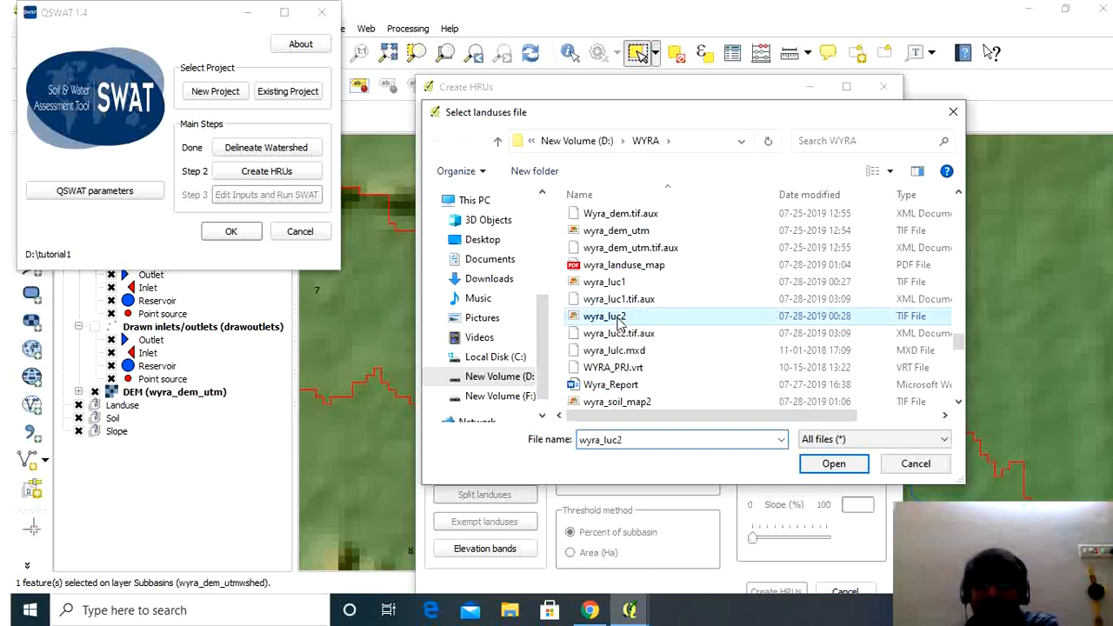
scroll(663, 330, "up", 1)
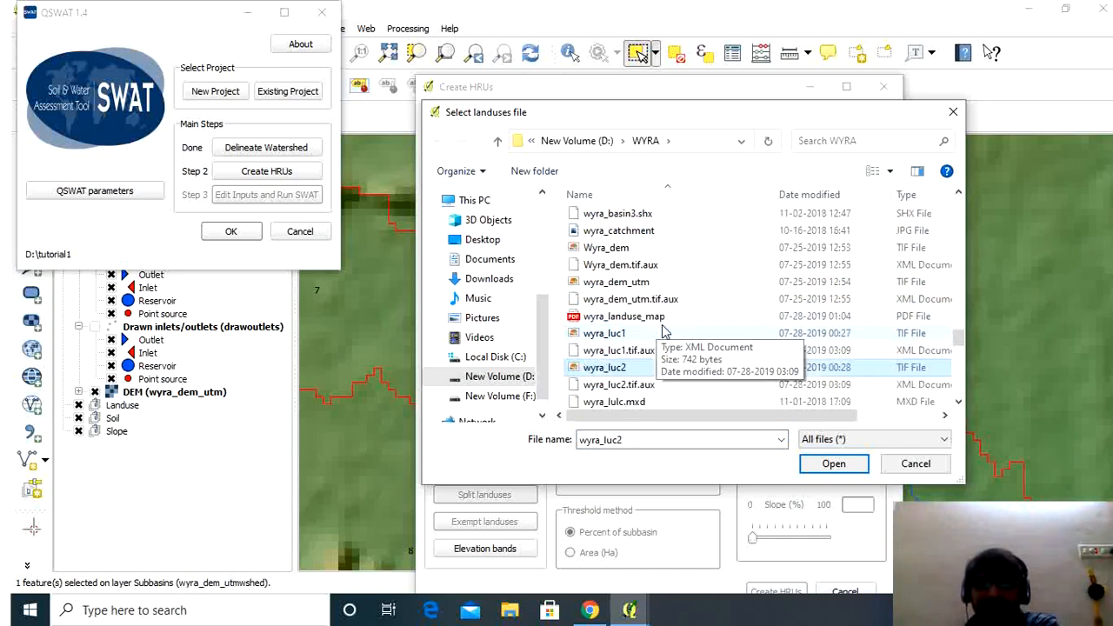
scroll(663, 330, "down", 2)
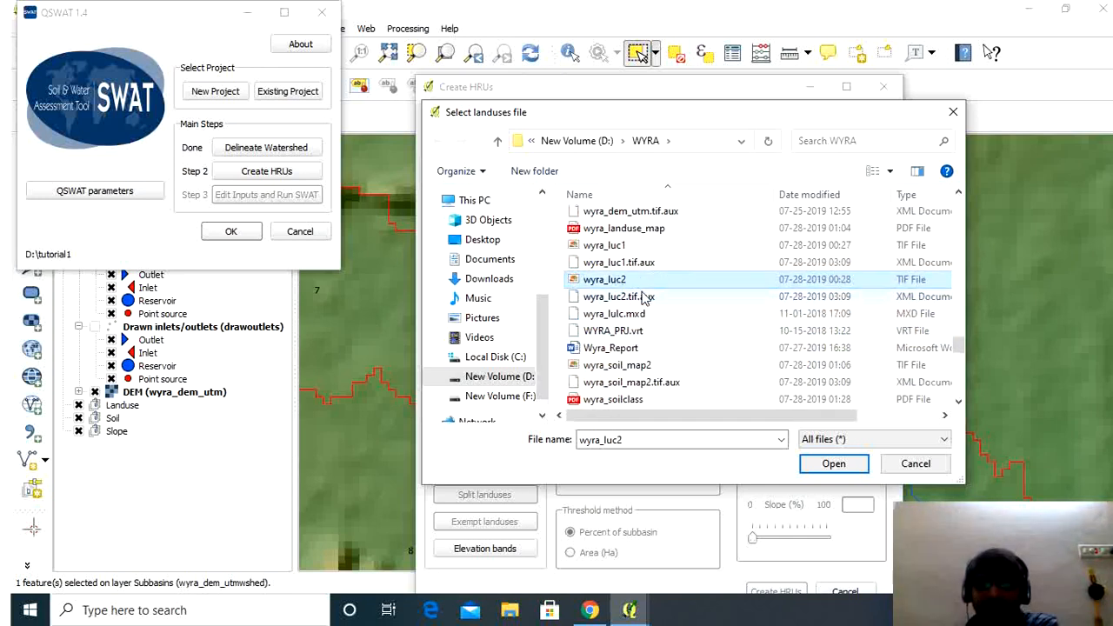
left_click(833, 463)
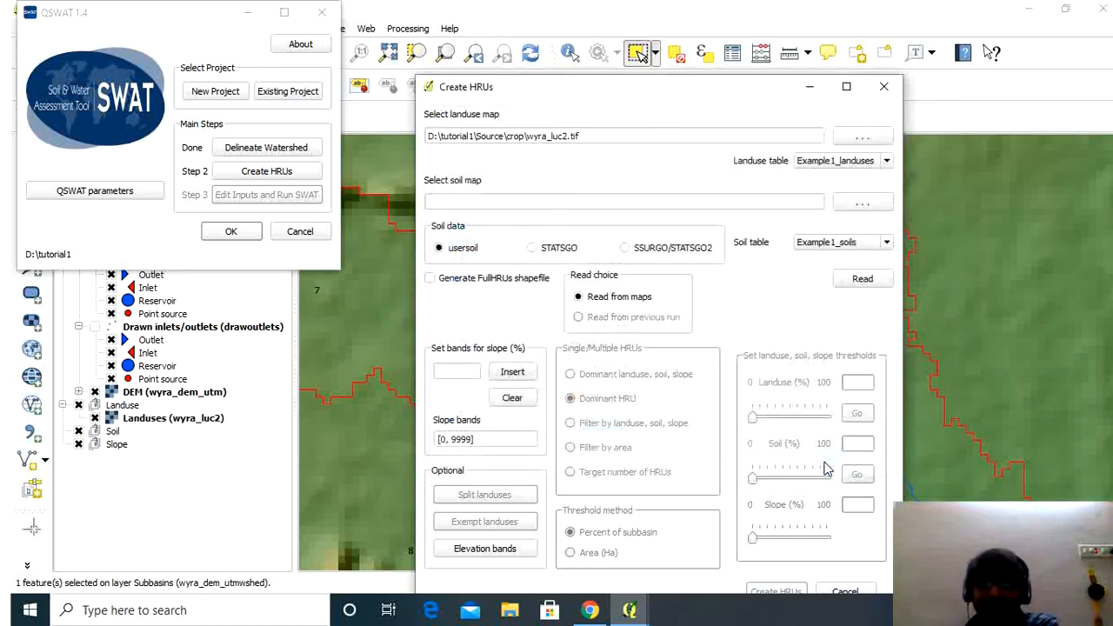
left_click(888, 161)
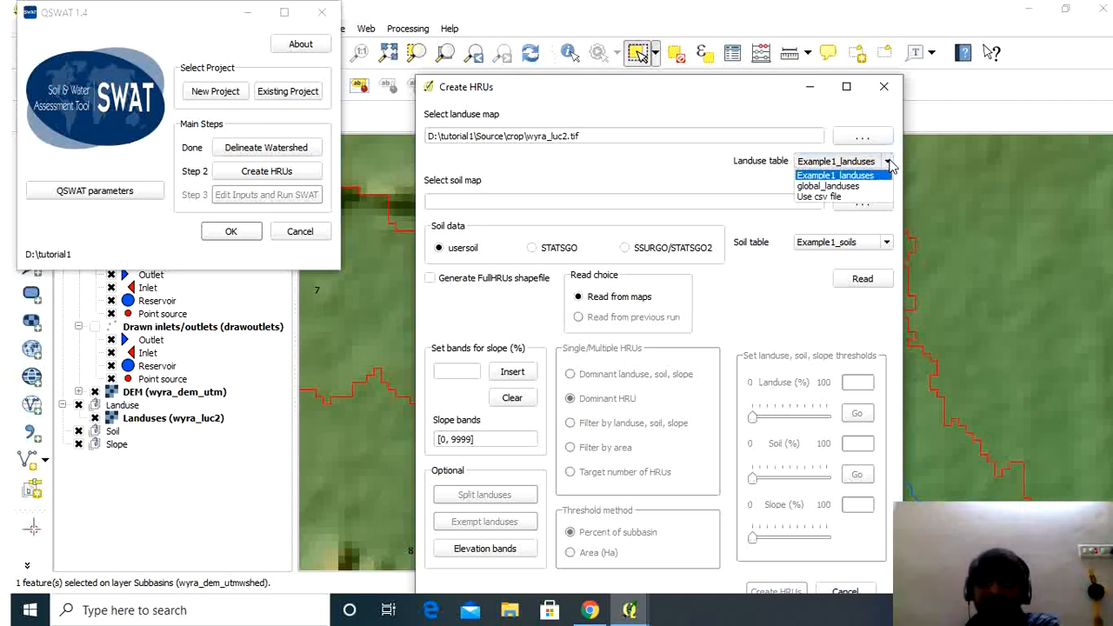
left_click(831, 186)
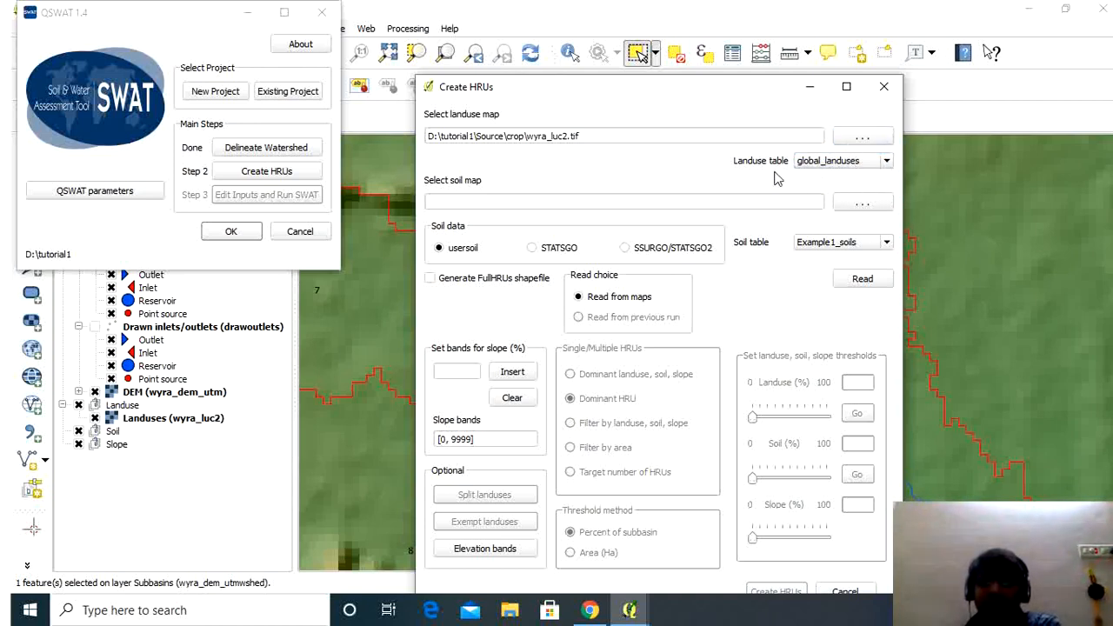
- Load wyra_soil_map2 from the WYRA folder as the soil map
left_click(861, 202)
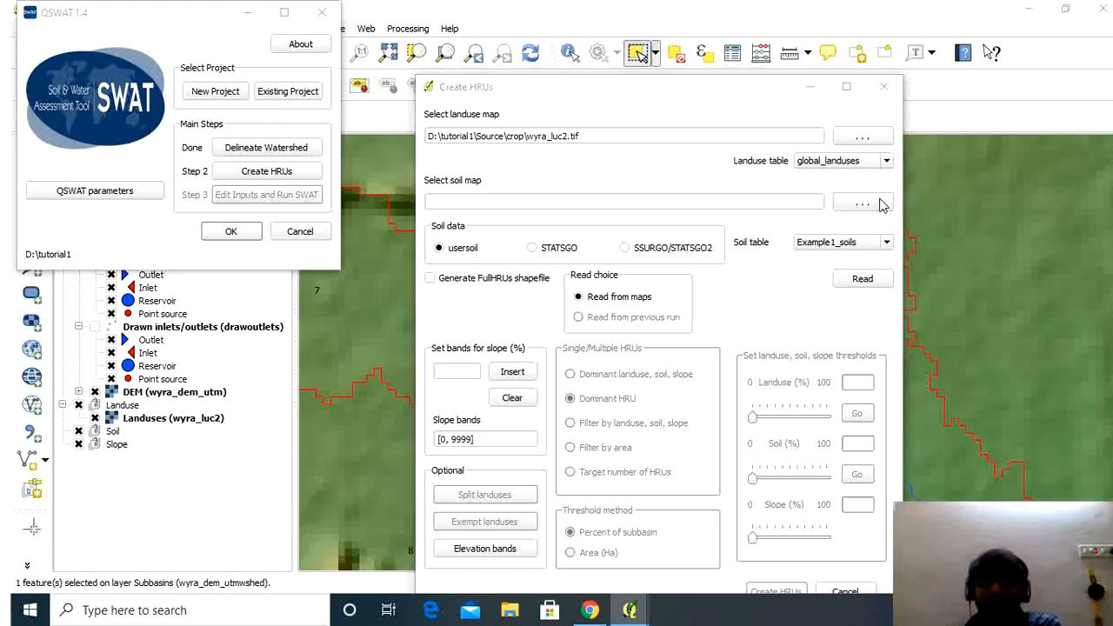
scroll(696, 296, "down", 5)
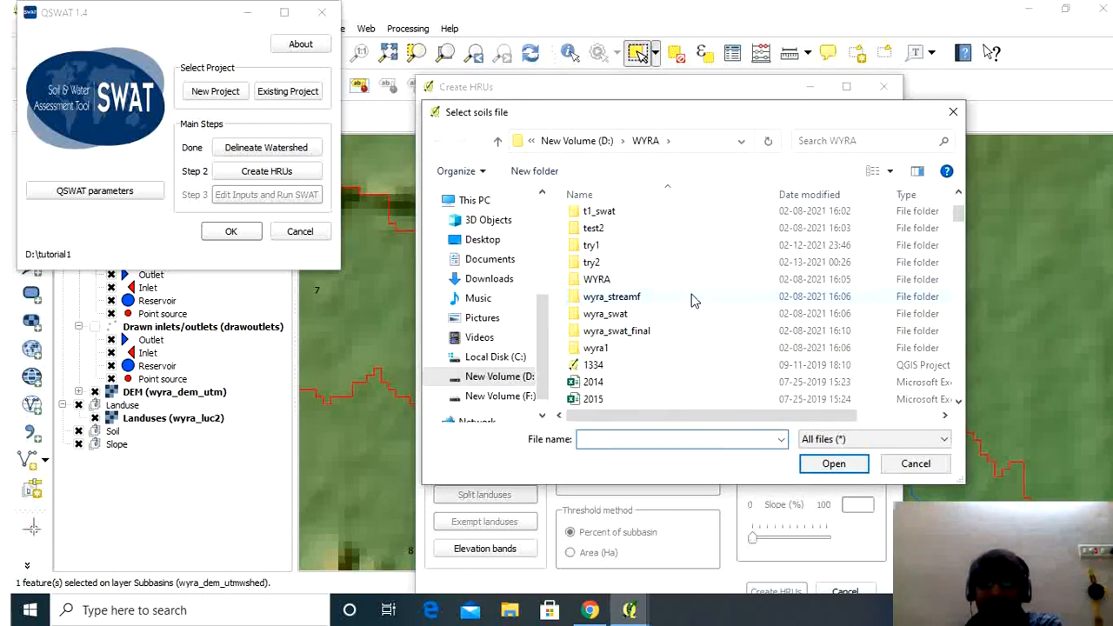
scroll(692, 300, "down", 4)
scroll(693, 300, "down", 6)
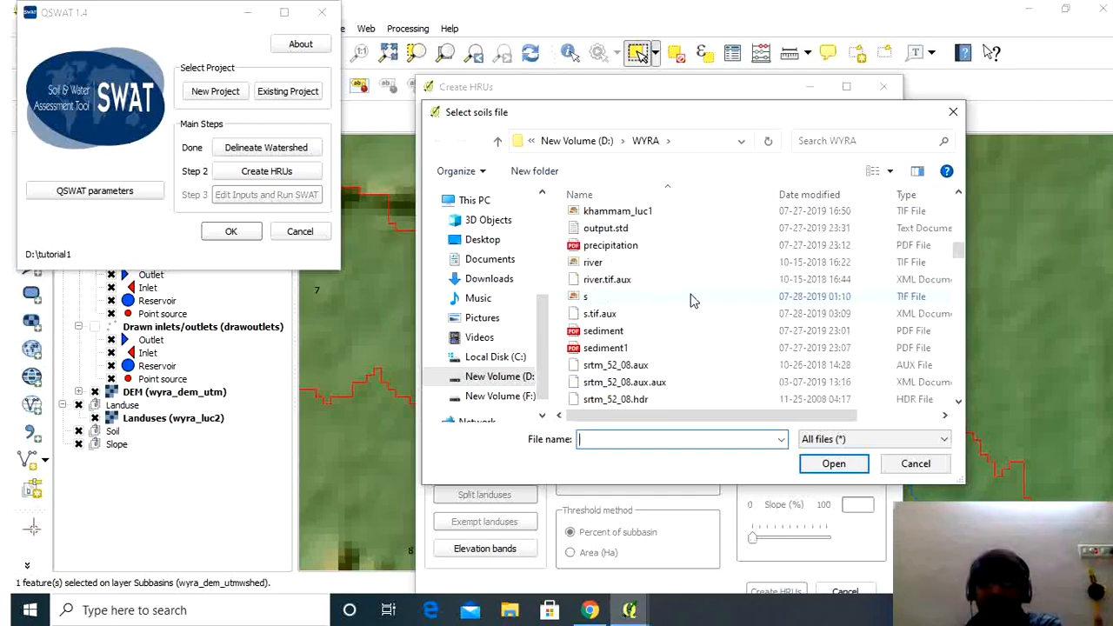
scroll(693, 300, "down", 8)
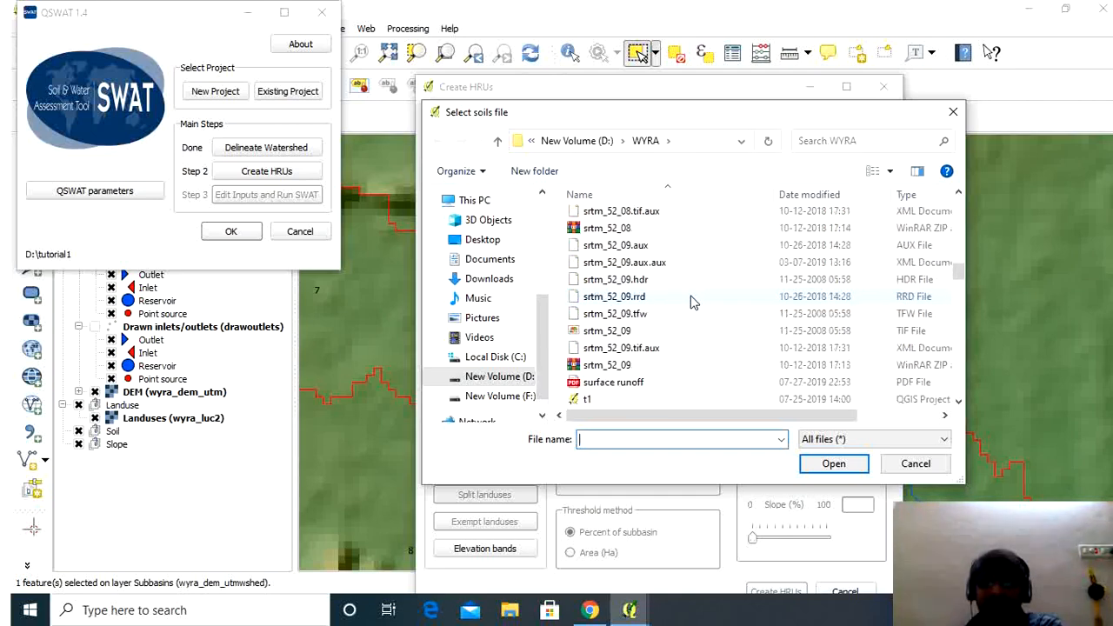
scroll(693, 299, "down", 8)
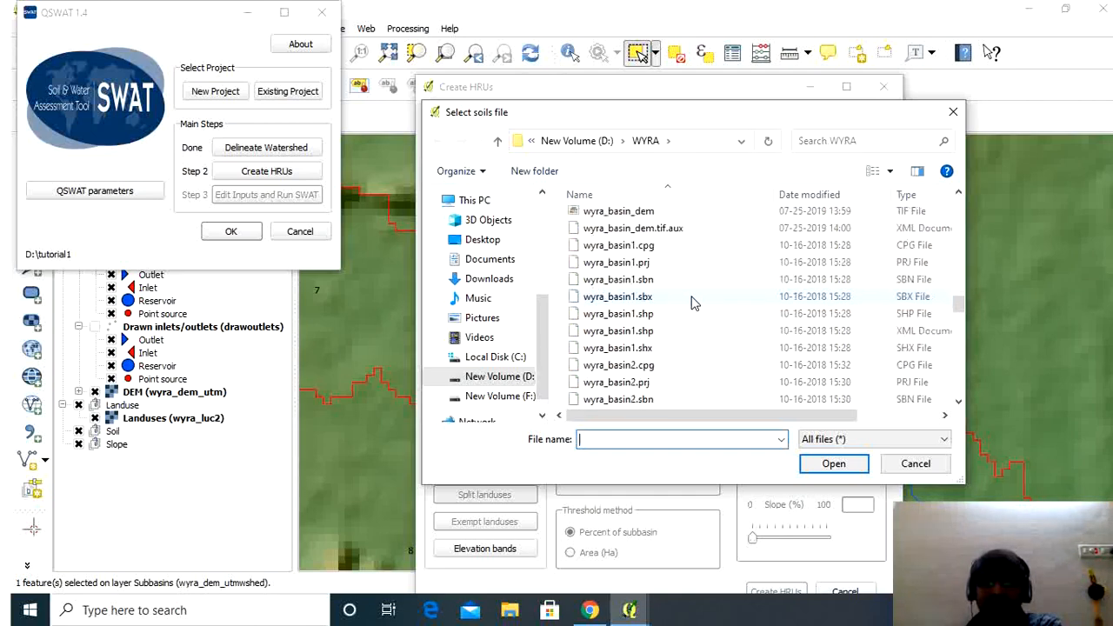
scroll(692, 300, "down", 3)
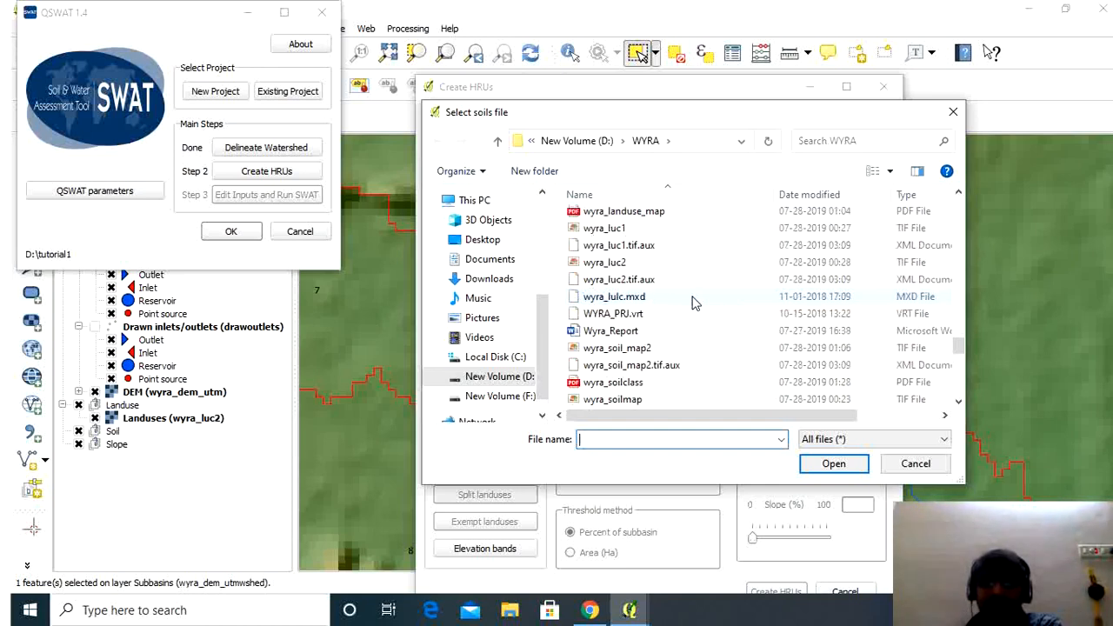
left_click(640, 352)
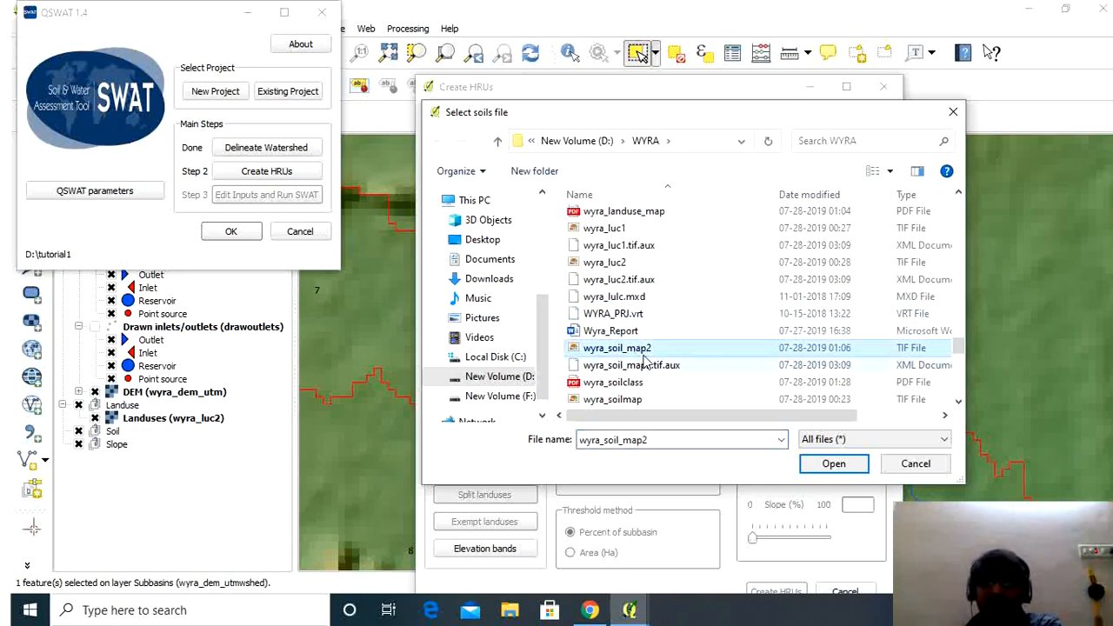
left_click(831, 464)
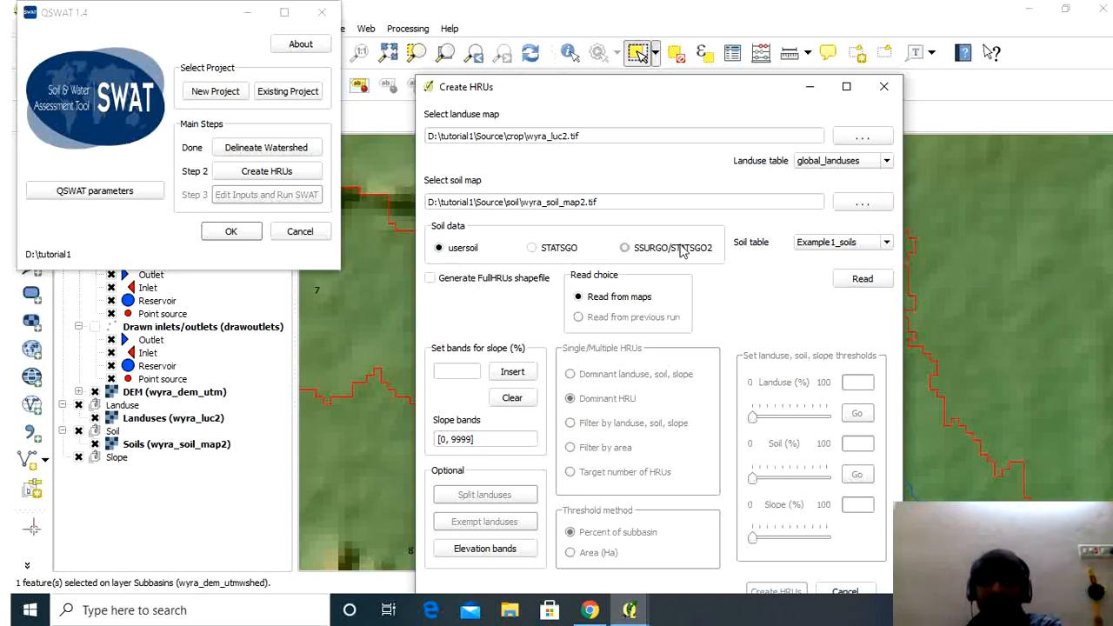
- Choose global_soils as the soil table and enable generation of the FullHRUs shapefile
left_click(886, 243)
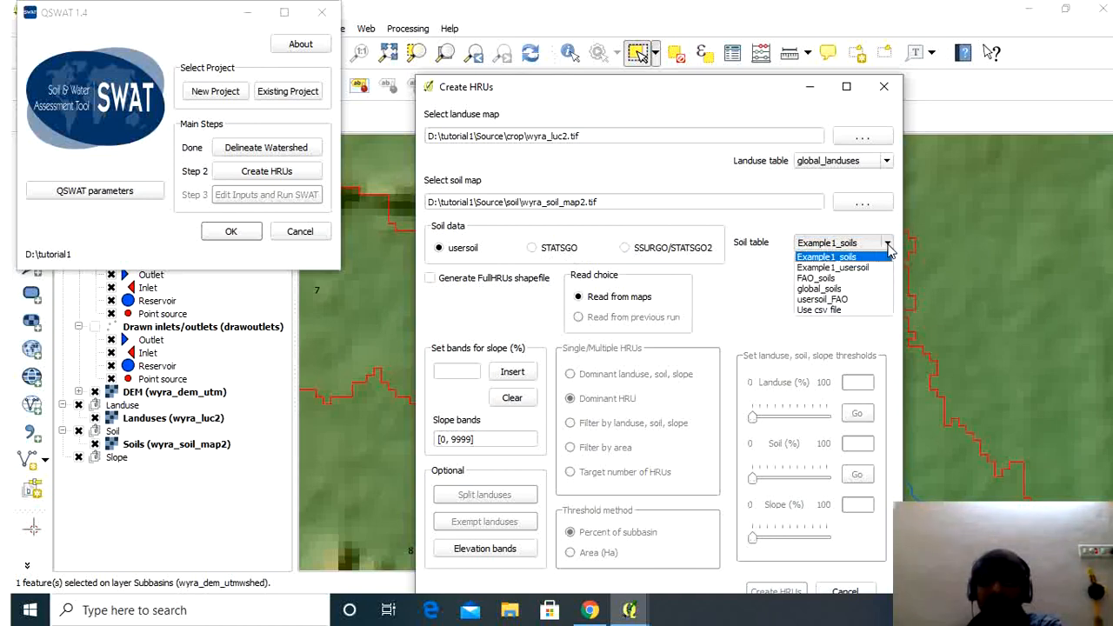
left_click(822, 288)
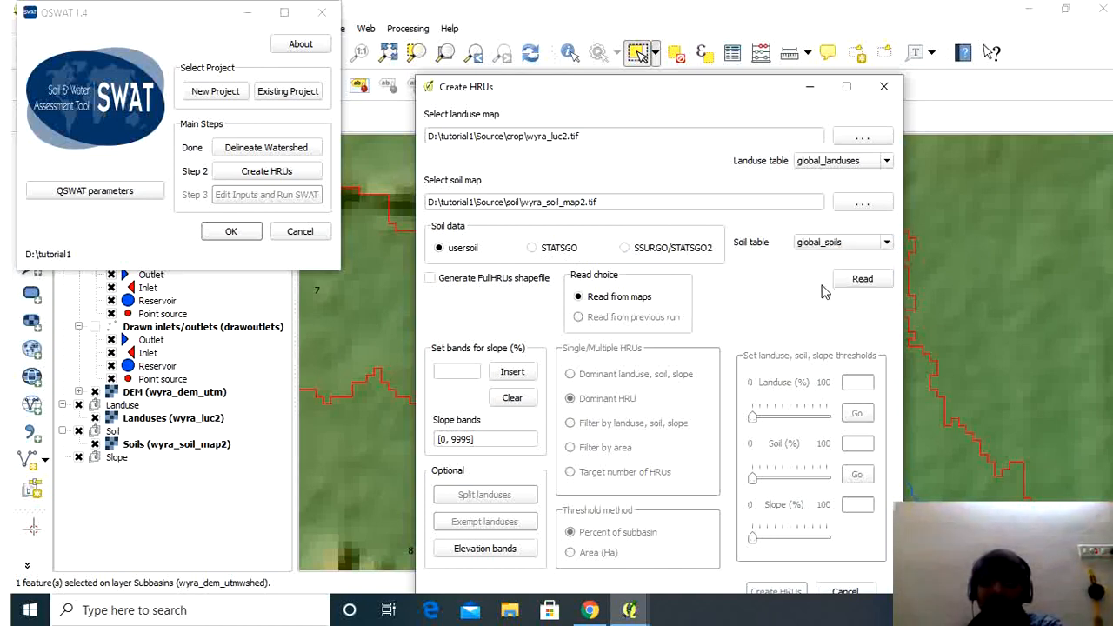
left_click(430, 279)
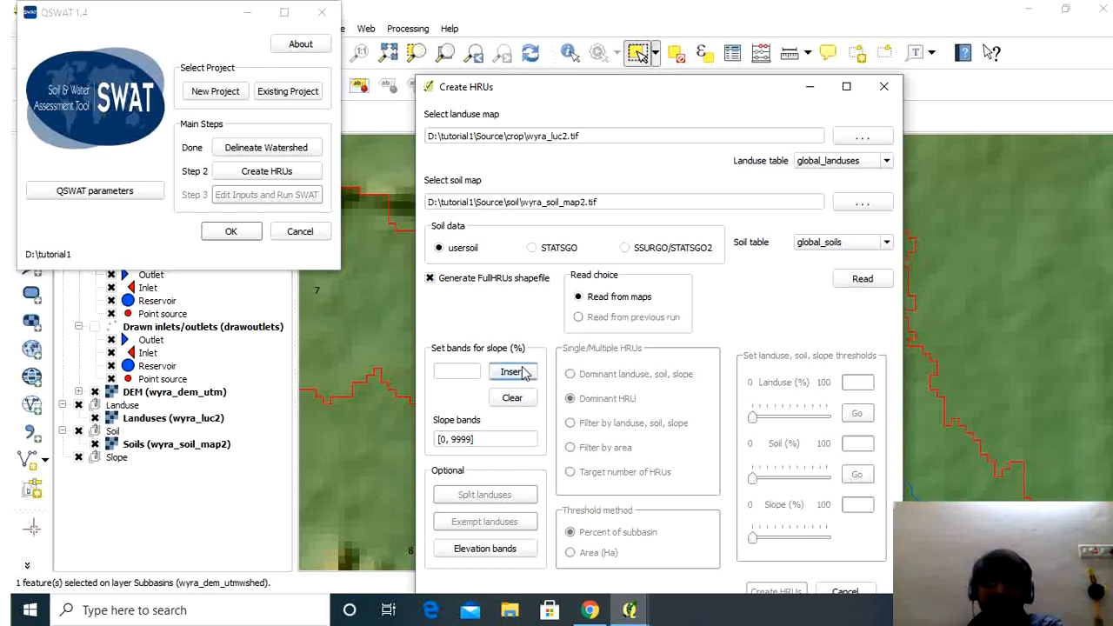
- Insert slope band limits at 10, 20 and 30 percent and read the landuse, soil and slope data from the maps
left_click(466, 371)
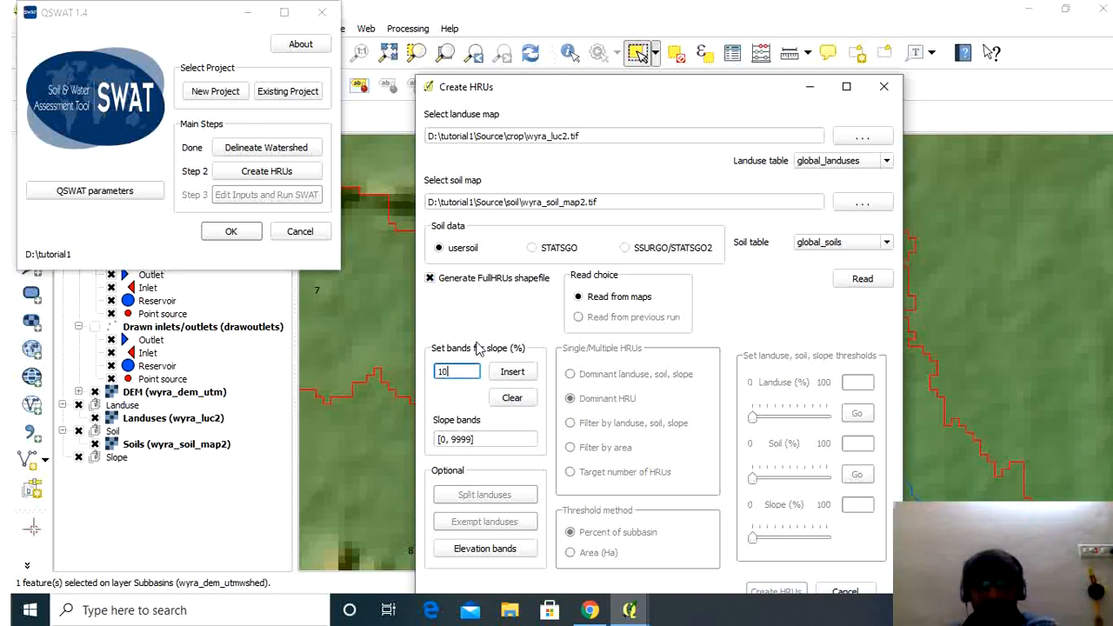
left_click(512, 371)
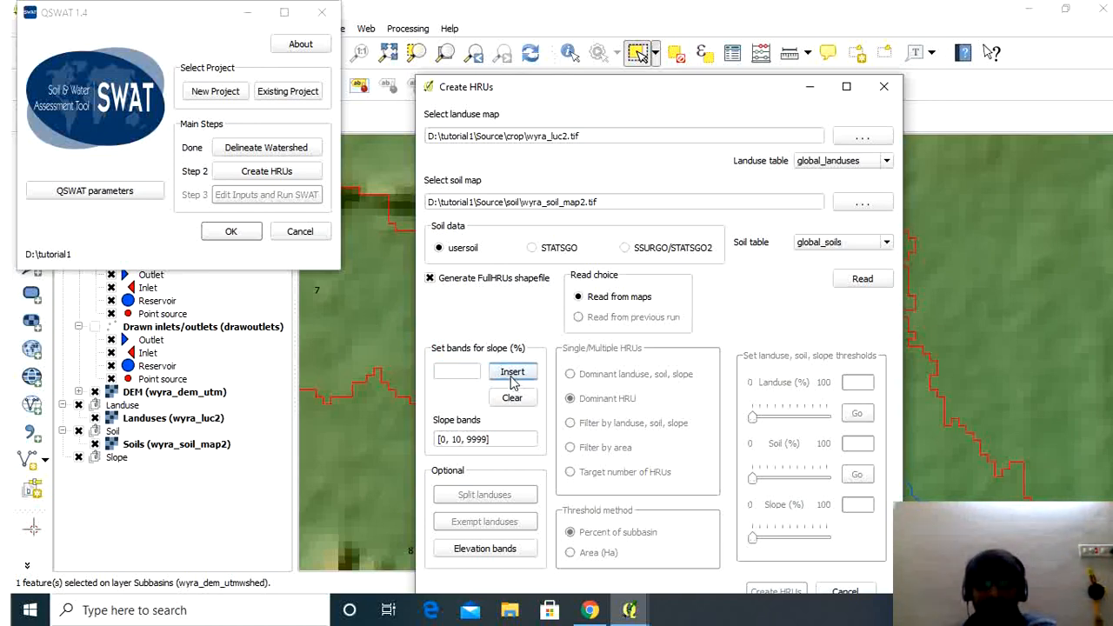
left_click(453, 371)
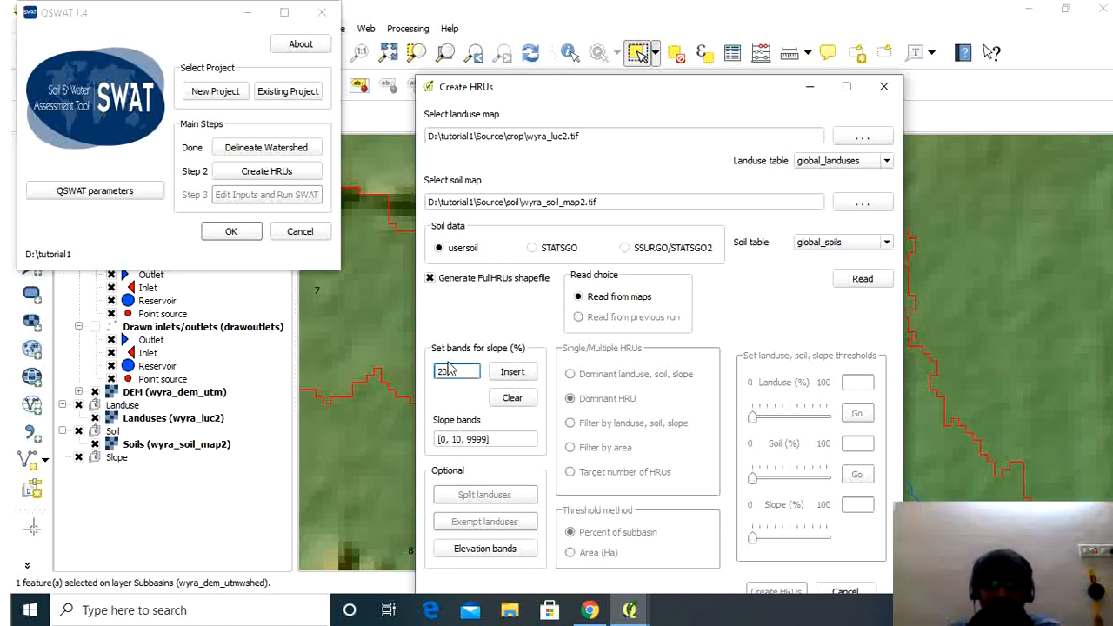
type("20")
left_click(511, 374)
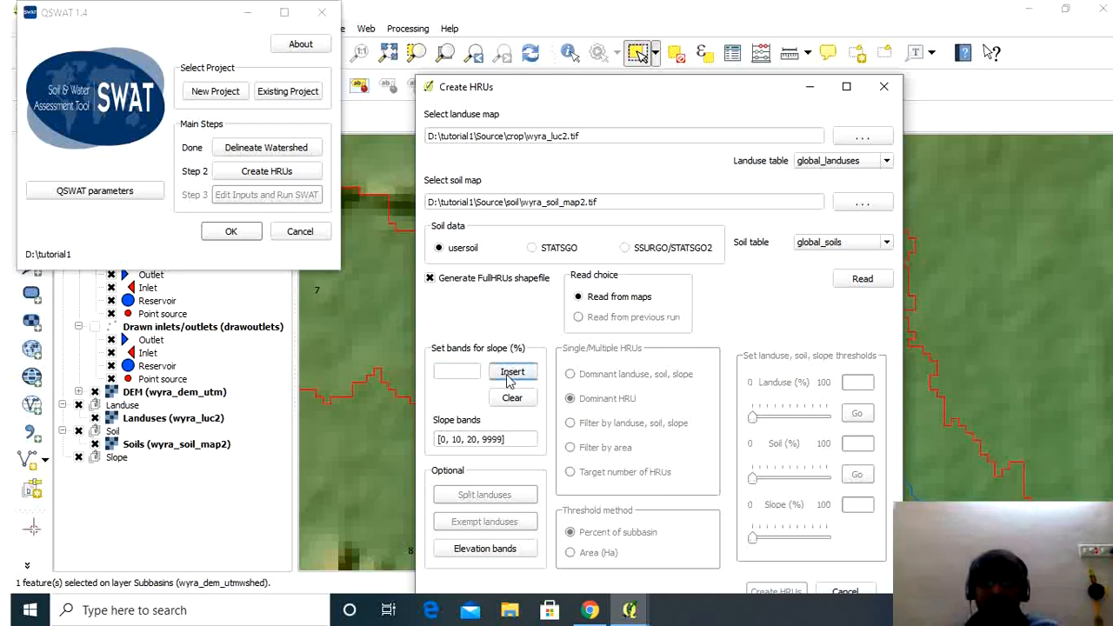
left_click(457, 370)
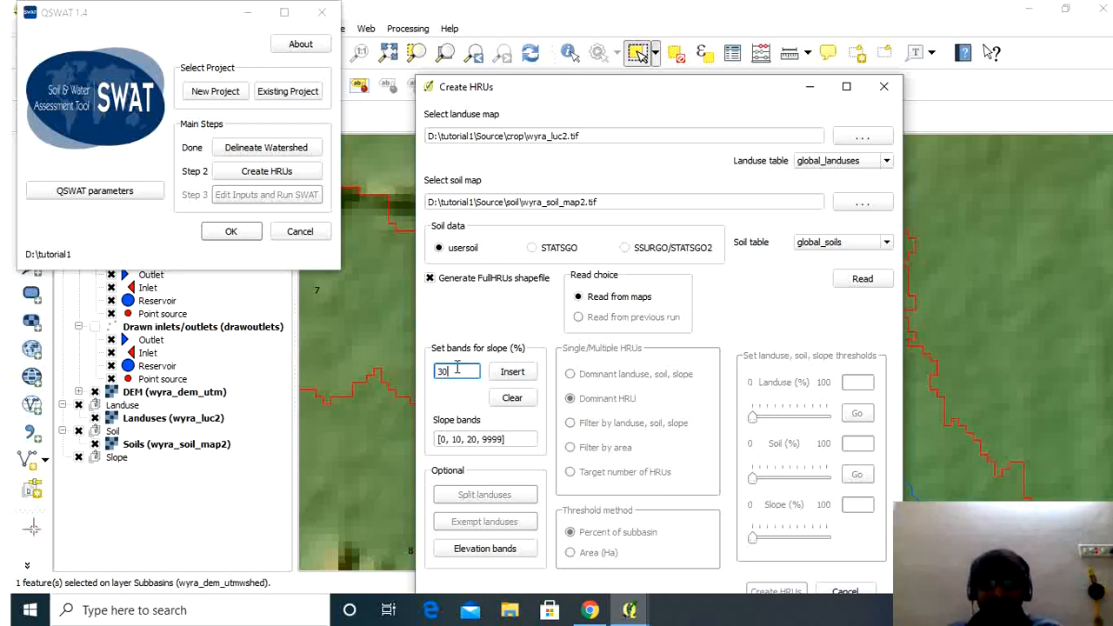
type("30")
left_click(512, 371)
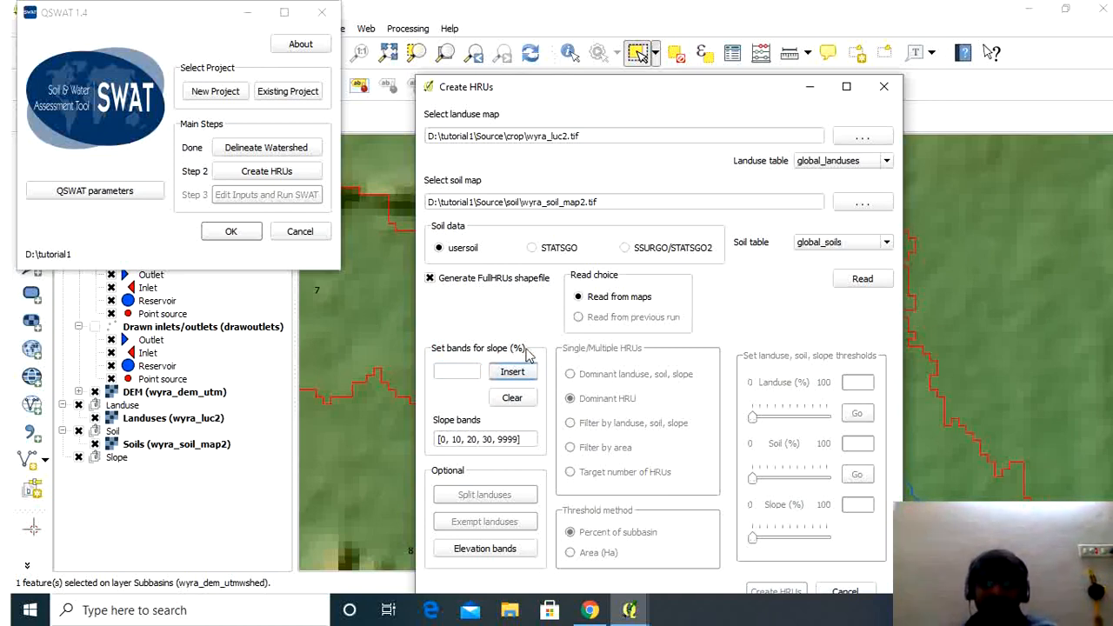
left_click(863, 278)
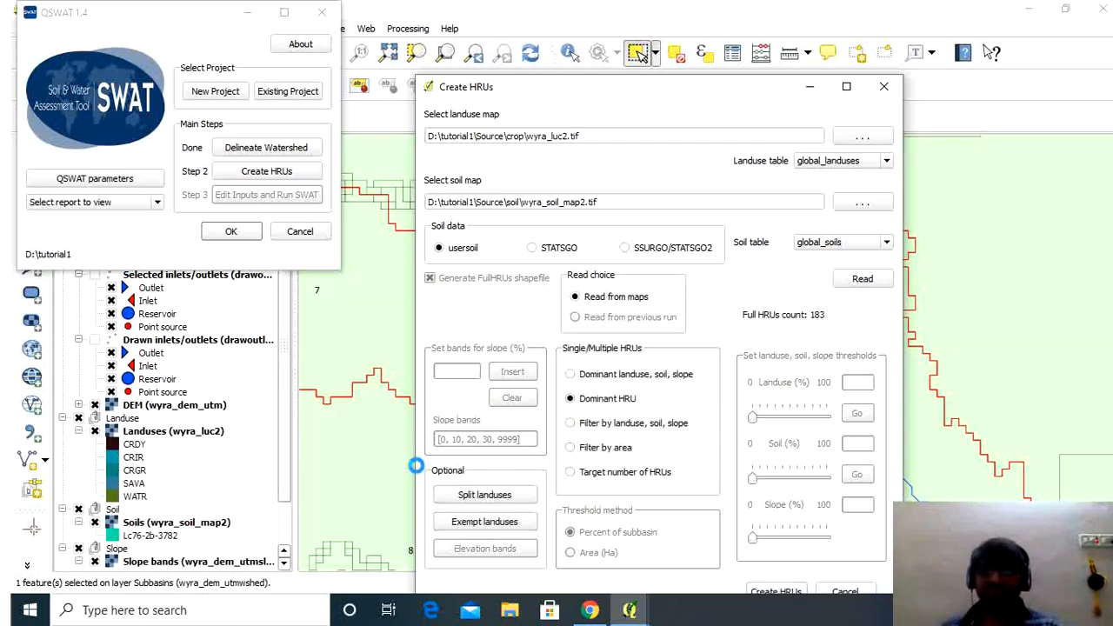
- Minimise the QSWAT and Create HRUs windows and zoom the map to the extent of the Landuses layer
left_click(250, 18)
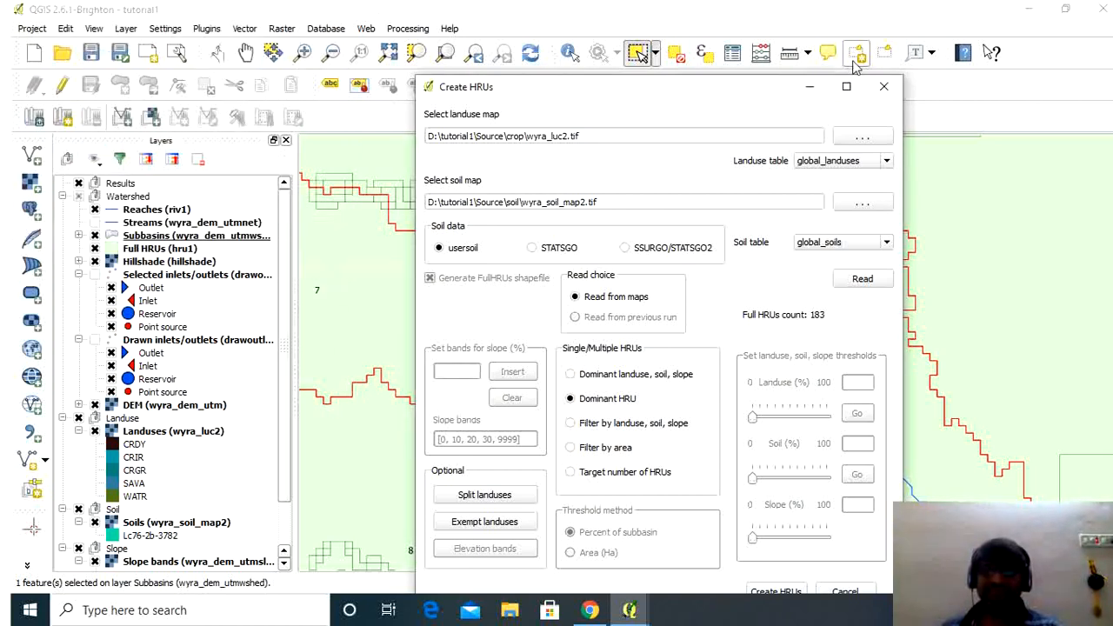
left_click(809, 86)
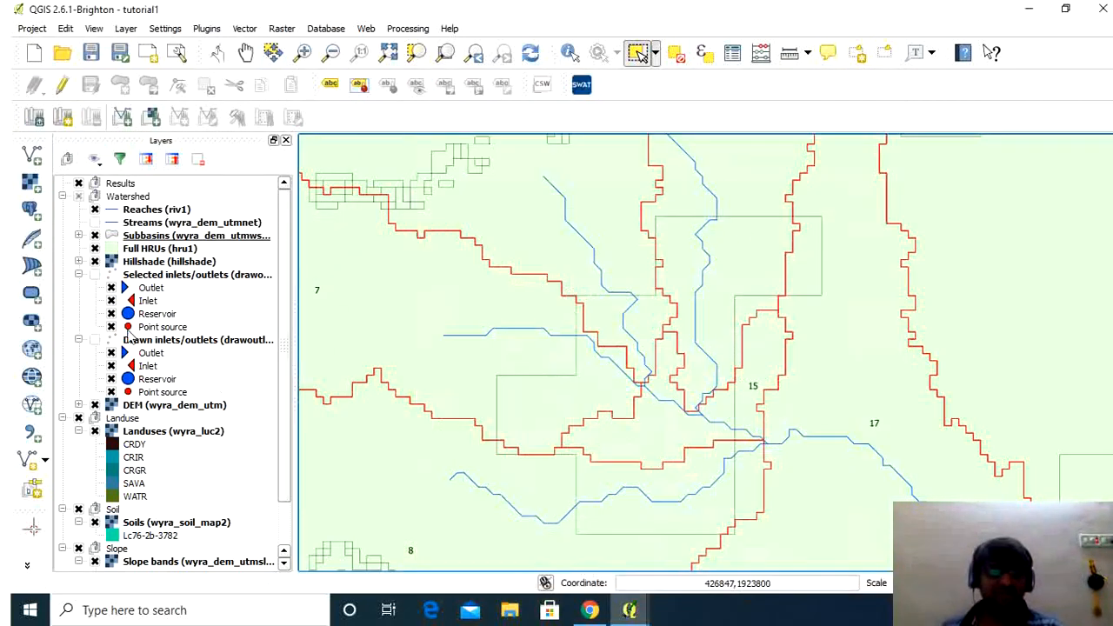
scroll(155, 461, "down", 2)
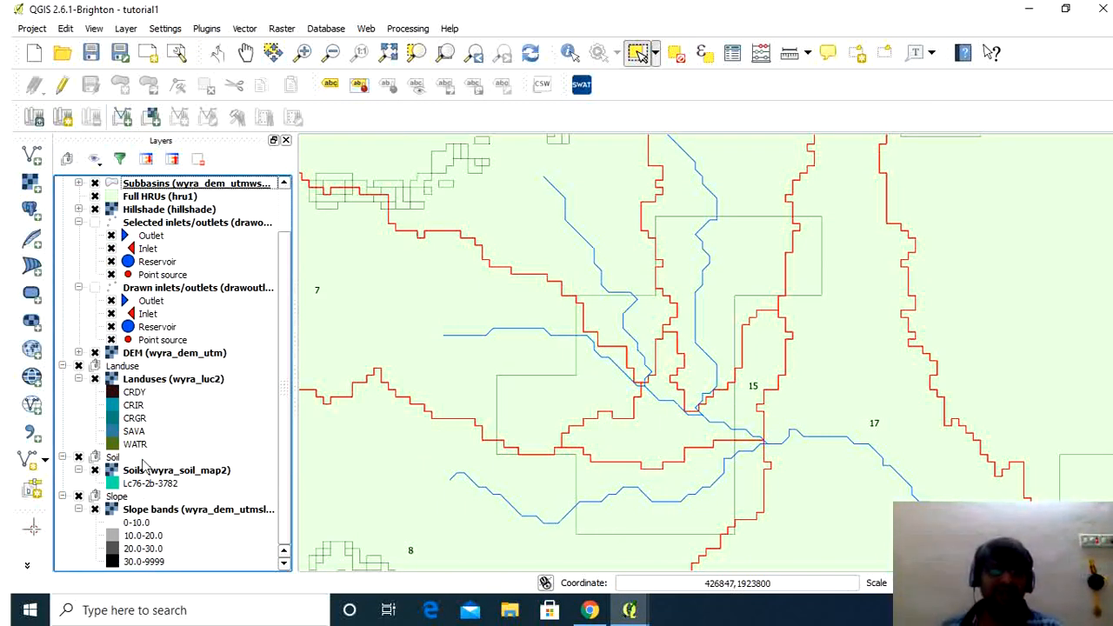
right_click(157, 381)
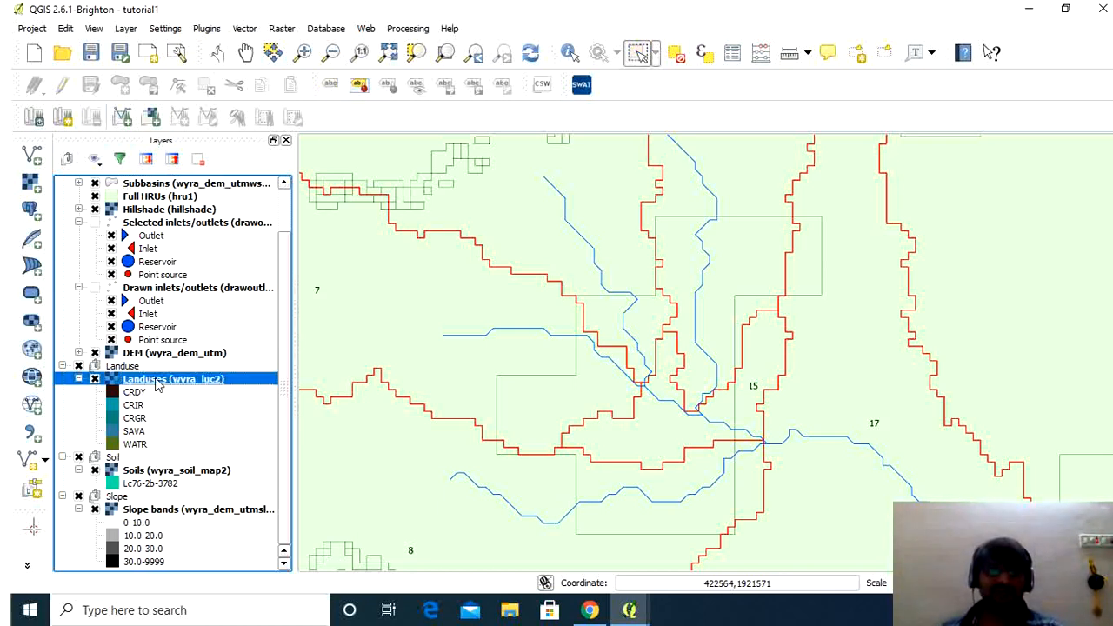
left_click(207, 126)
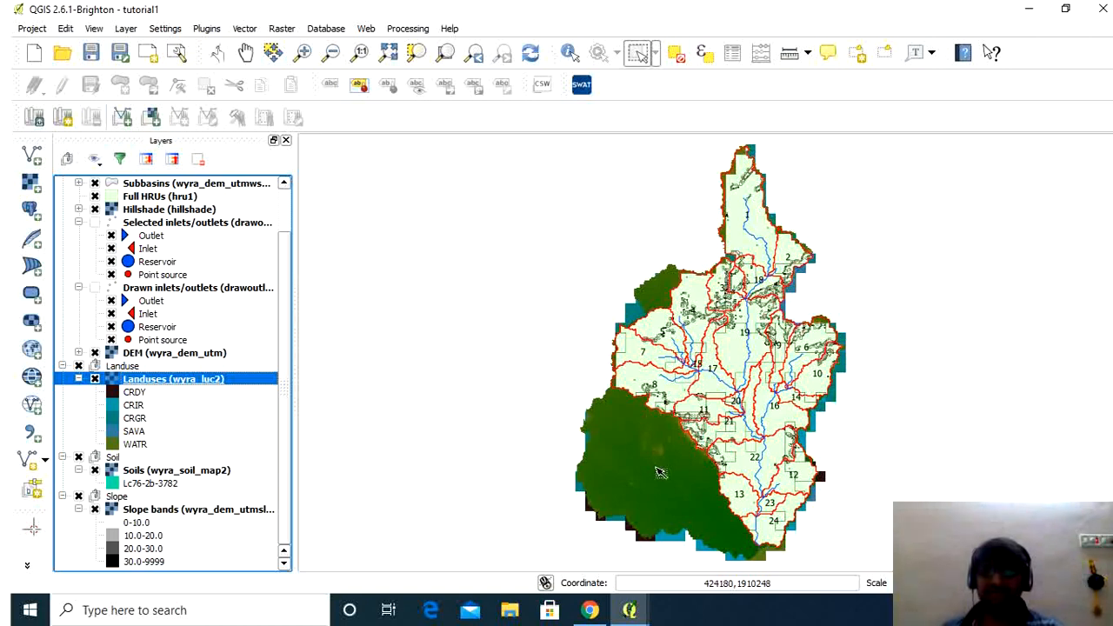
- Hide the Soils, Slope bands, Hillshade and Full HRUs layers on the map
left_click(94, 471)
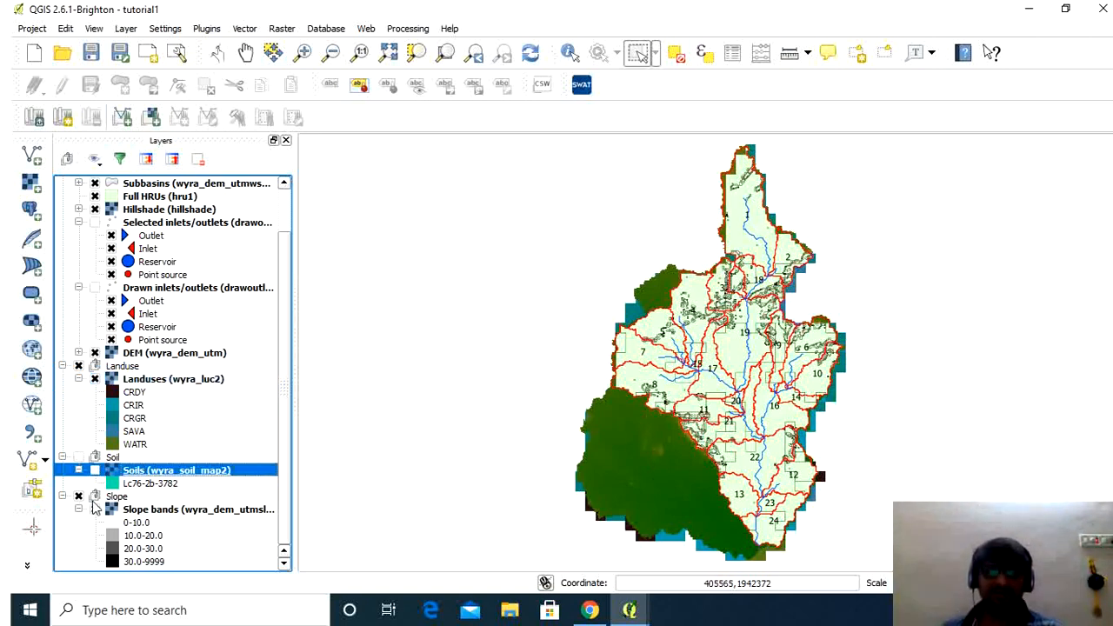
left_click(95, 509)
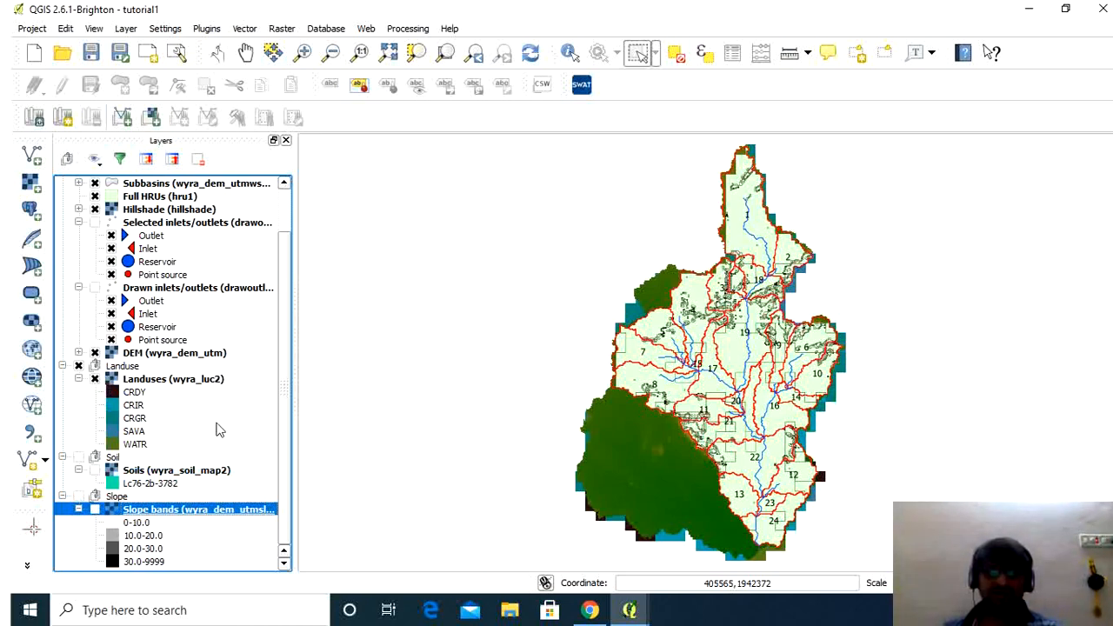
left_click(97, 211)
scroll(97, 217, "up", 2)
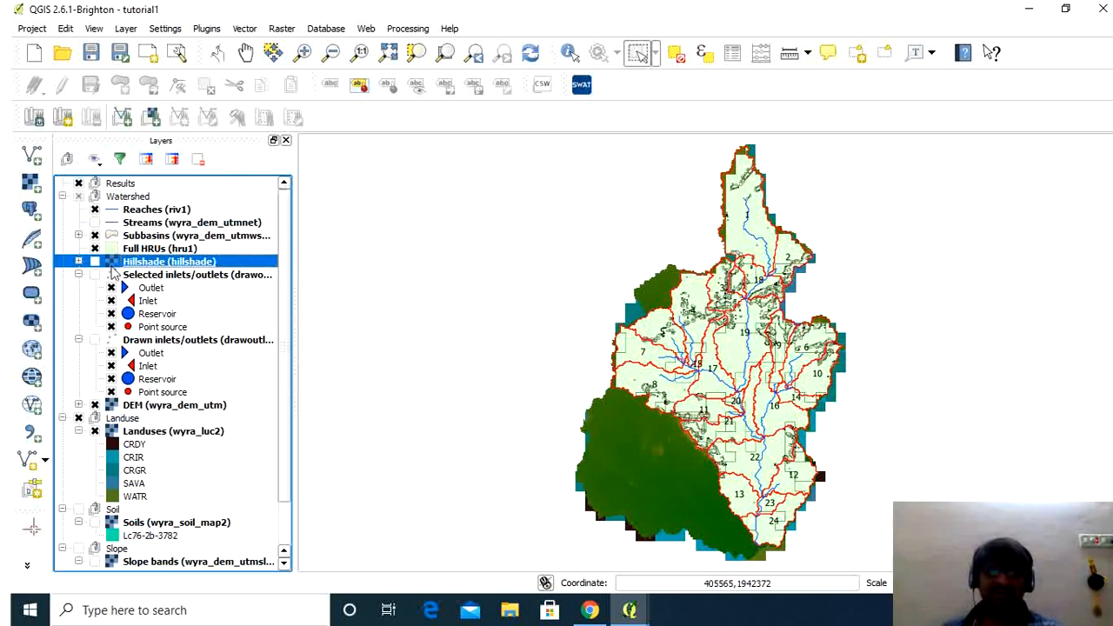
left_click(94, 249)
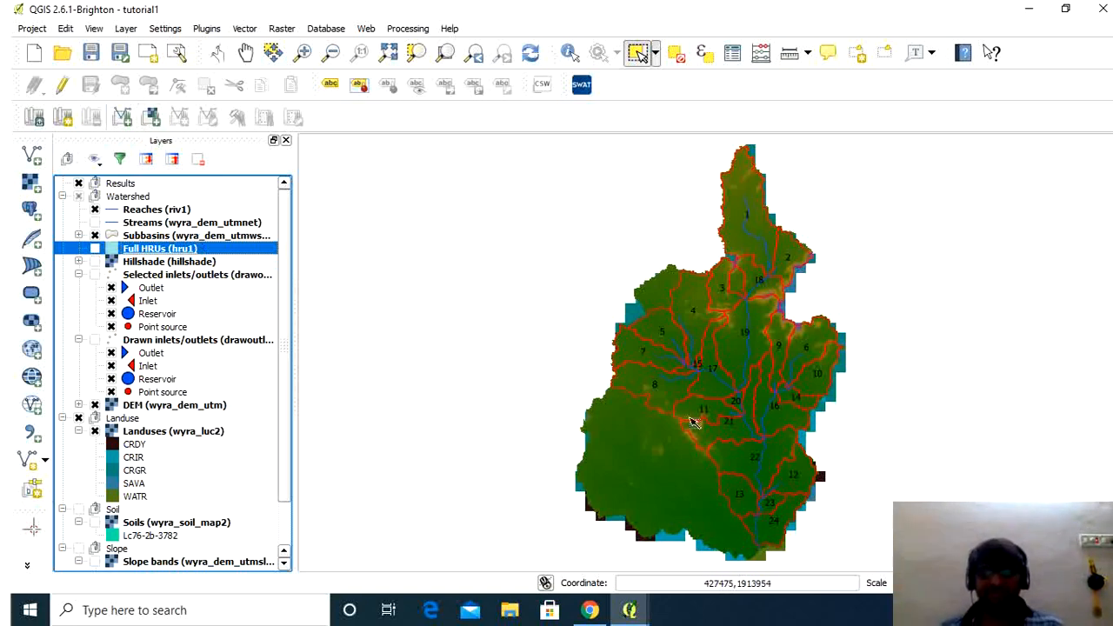
- Return to the Create HRUs dialog, move it fully into view and choose filtering HRUs by landuse, soil and slope
left_click(629, 609)
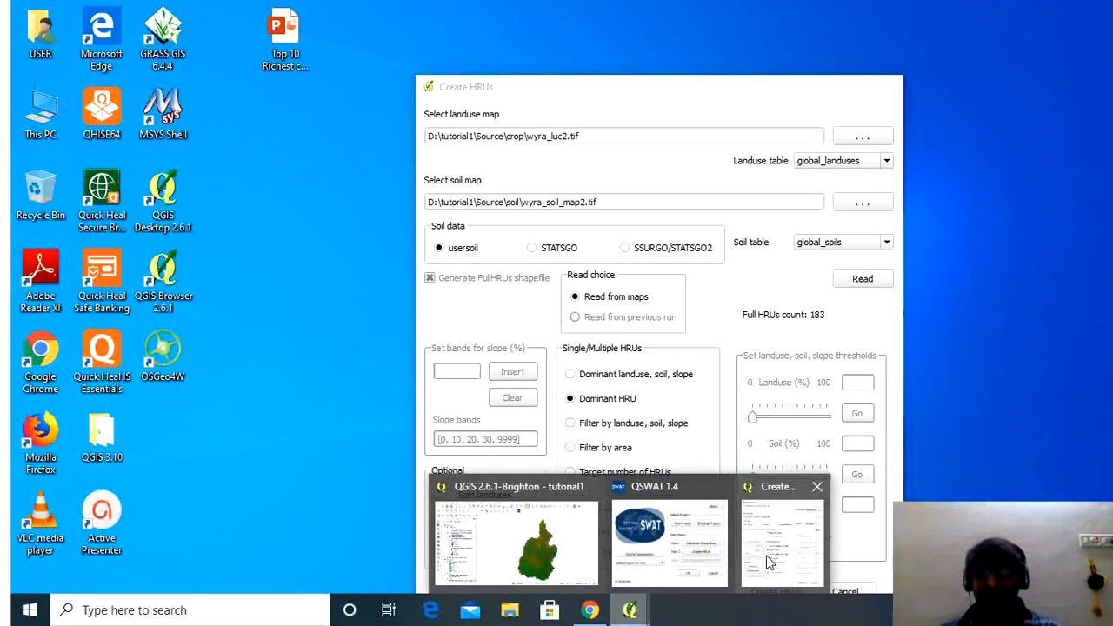
left_click(768, 562)
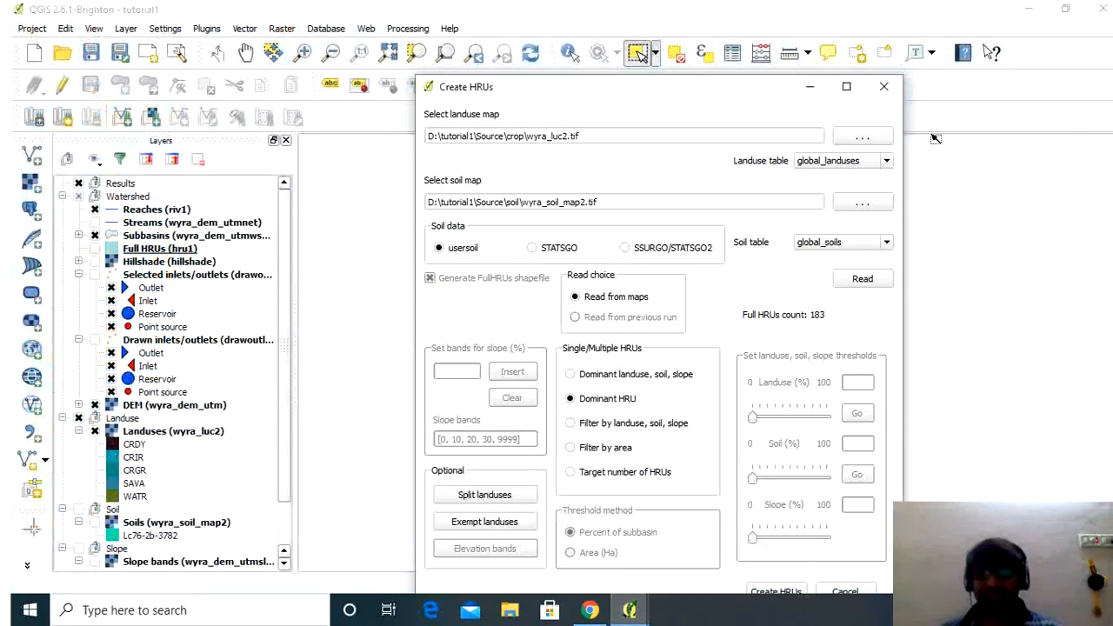
left_click_drag(764, 89, 765, 1)
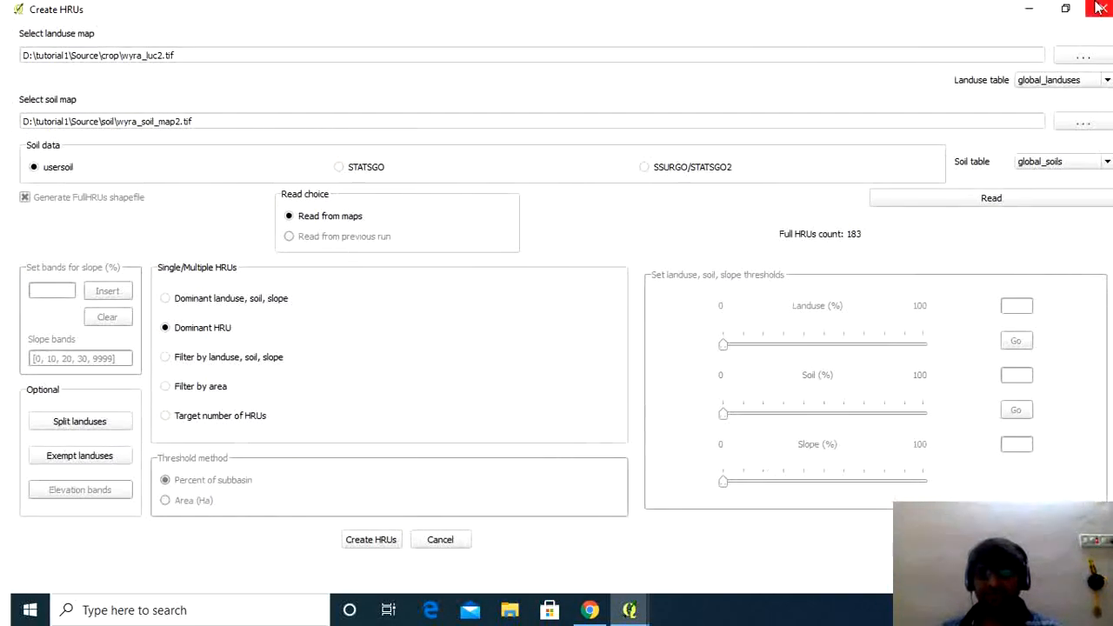
left_click(1068, 10)
left_click_drag(628, 92, 621, 20)
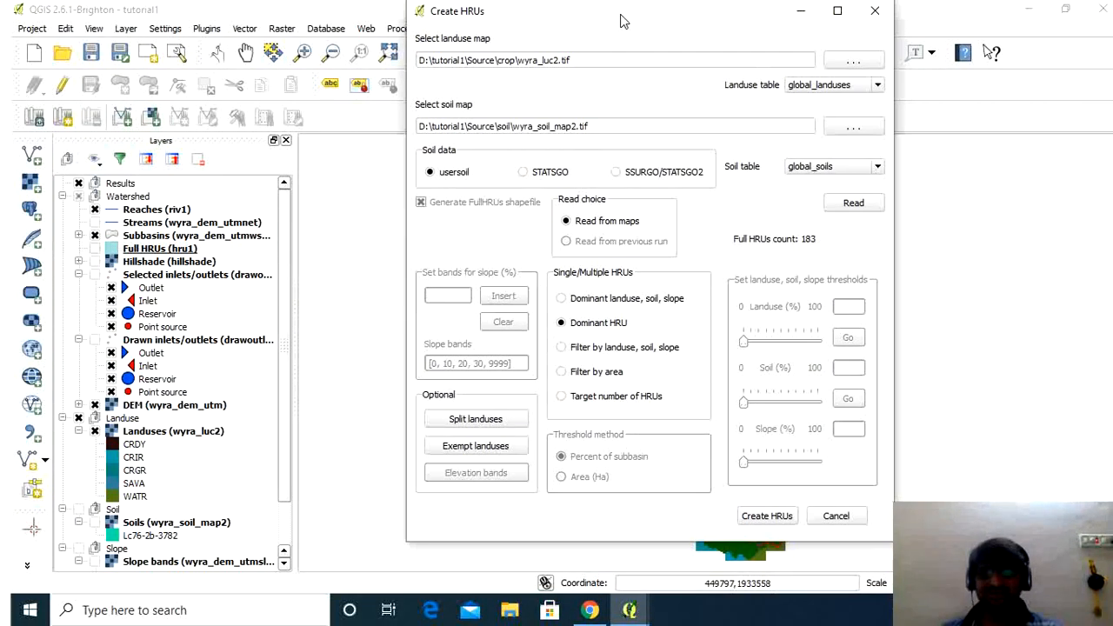
left_click(562, 350)
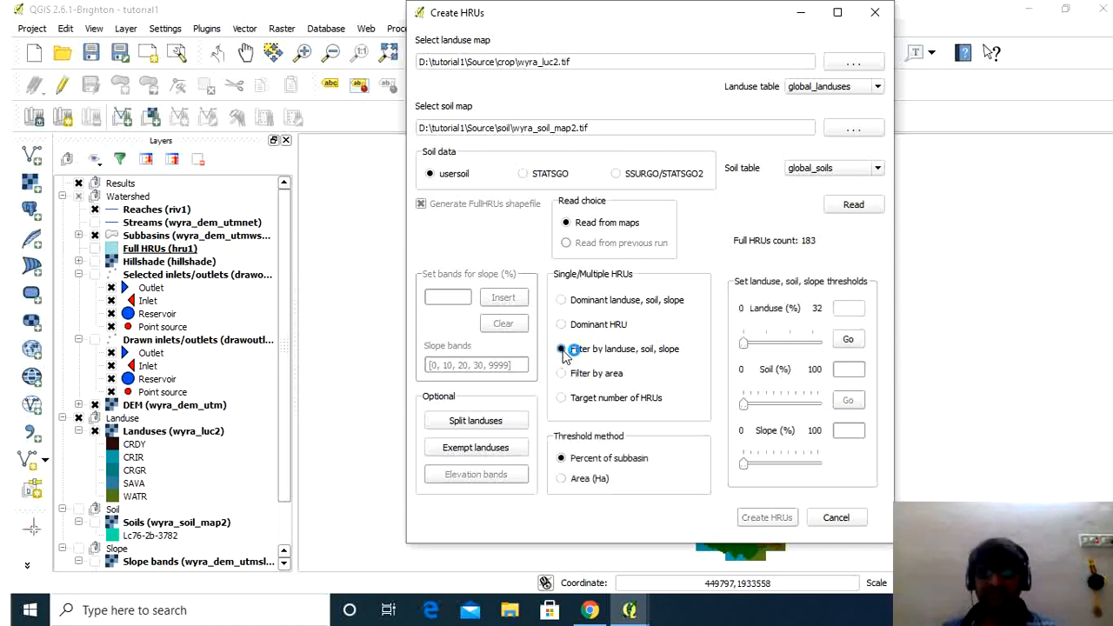
- Set the landuse threshold to 10, soil to 10 and slope to 20 percent, and create the HRUs
left_click(849, 307)
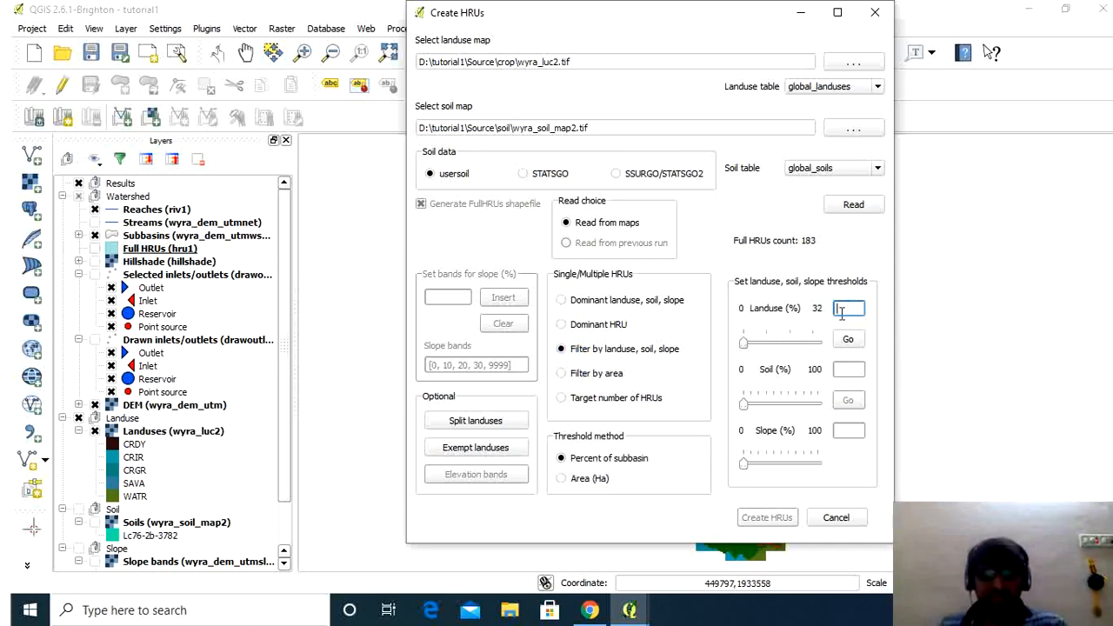
type("10")
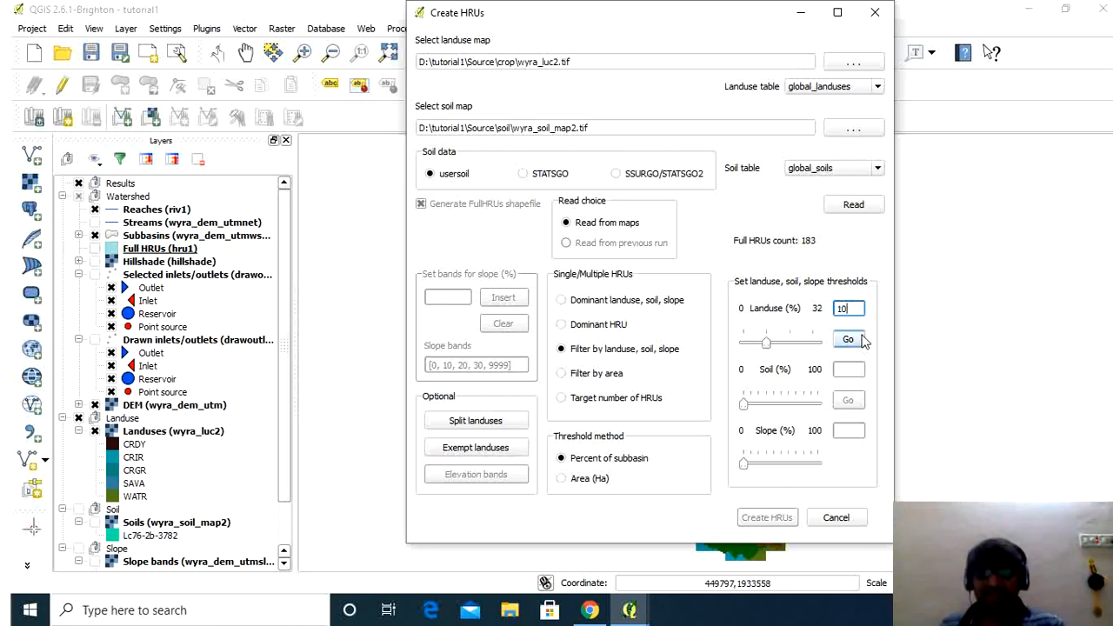
left_click(848, 339)
left_click(849, 369)
type("10")
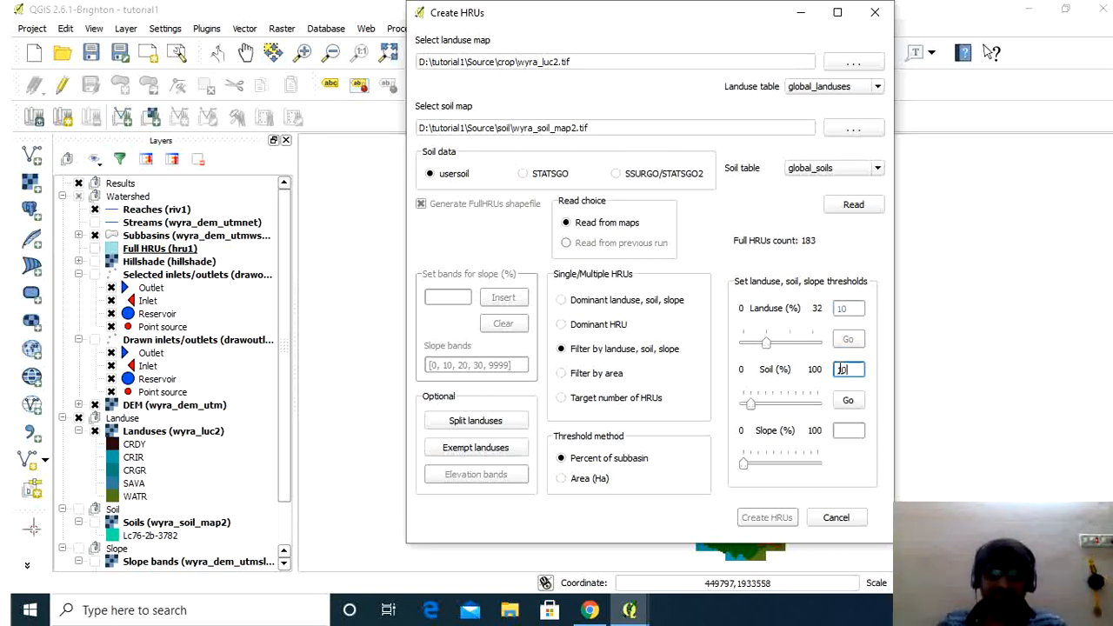
left_click(848, 400)
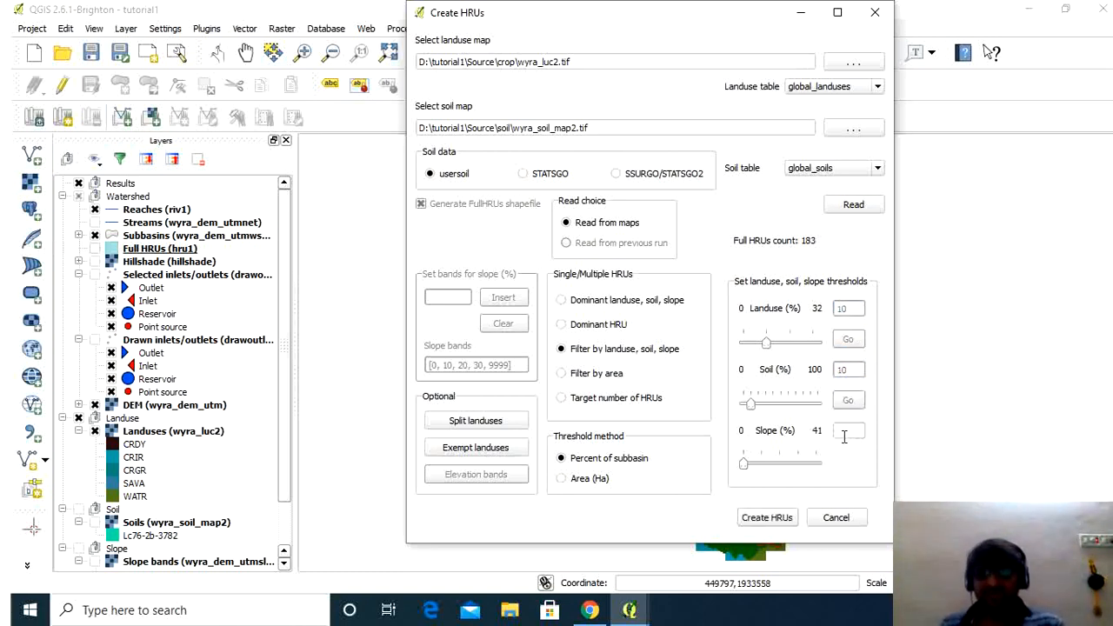
left_click(850, 425)
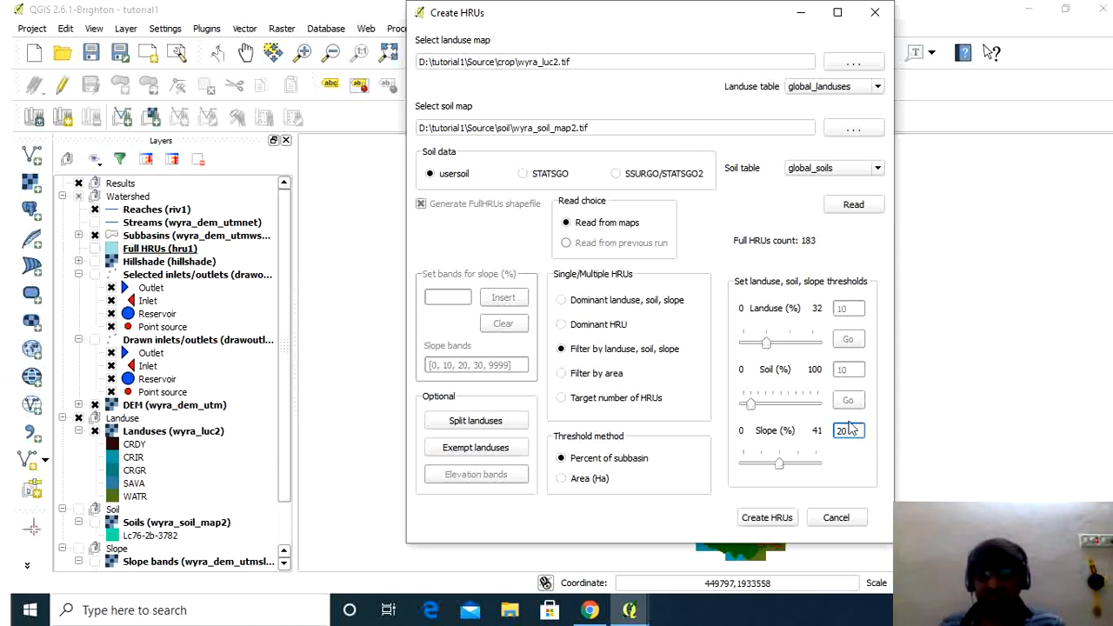
type("20")
left_click(756, 521)
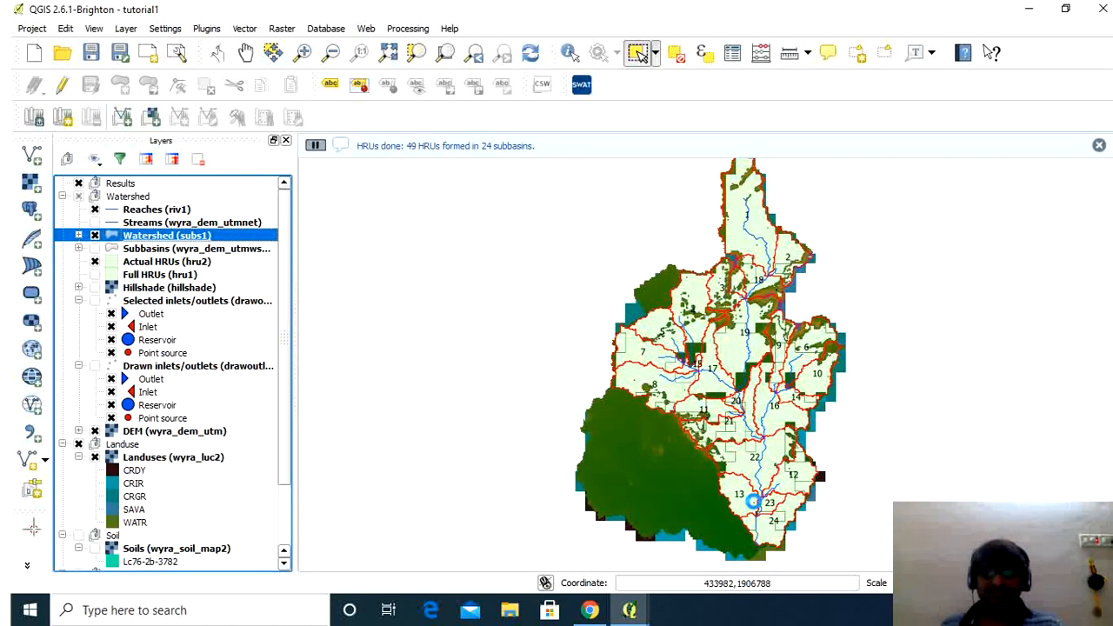
- Return to the QSWAT window, start editing inputs and running SWAT, and connect the SWAT Editor to its databases
left_click(631, 610)
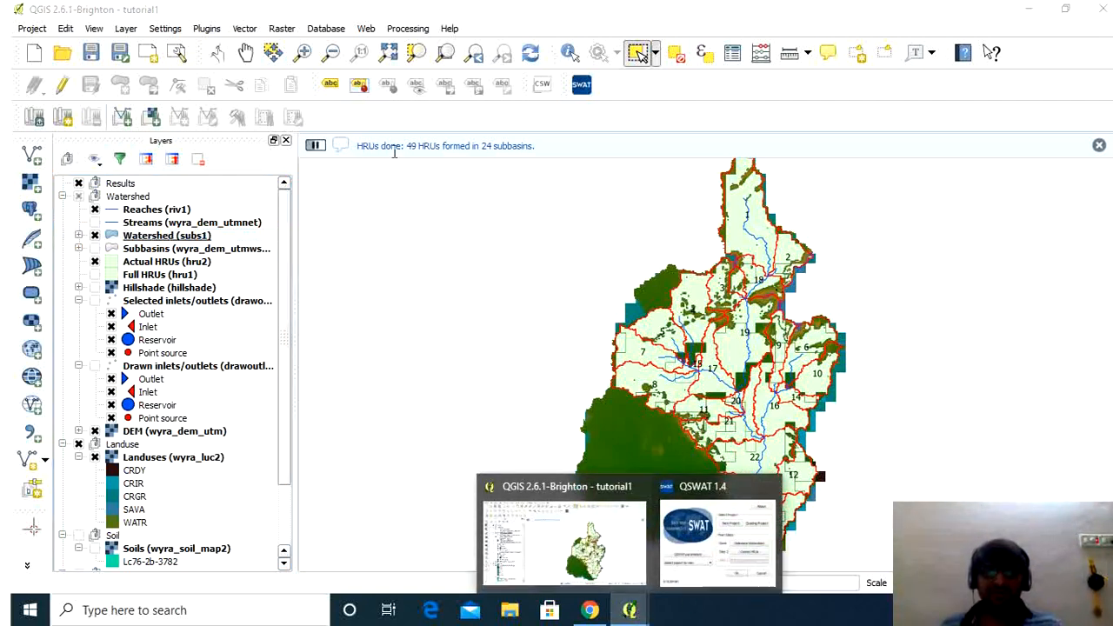
left_click(691, 581)
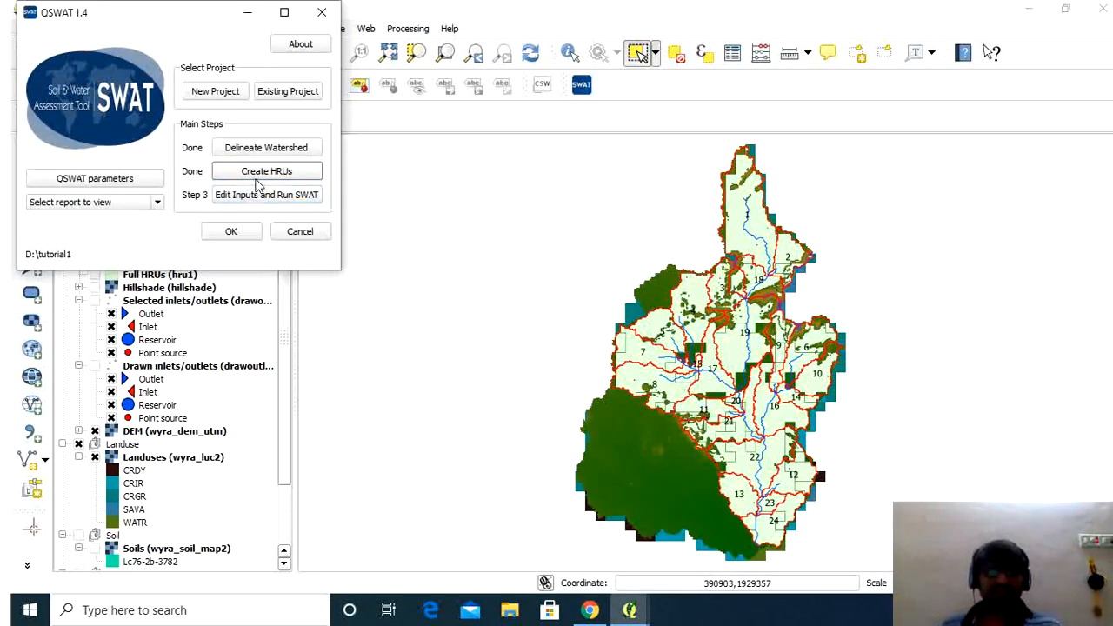
left_click(628, 609)
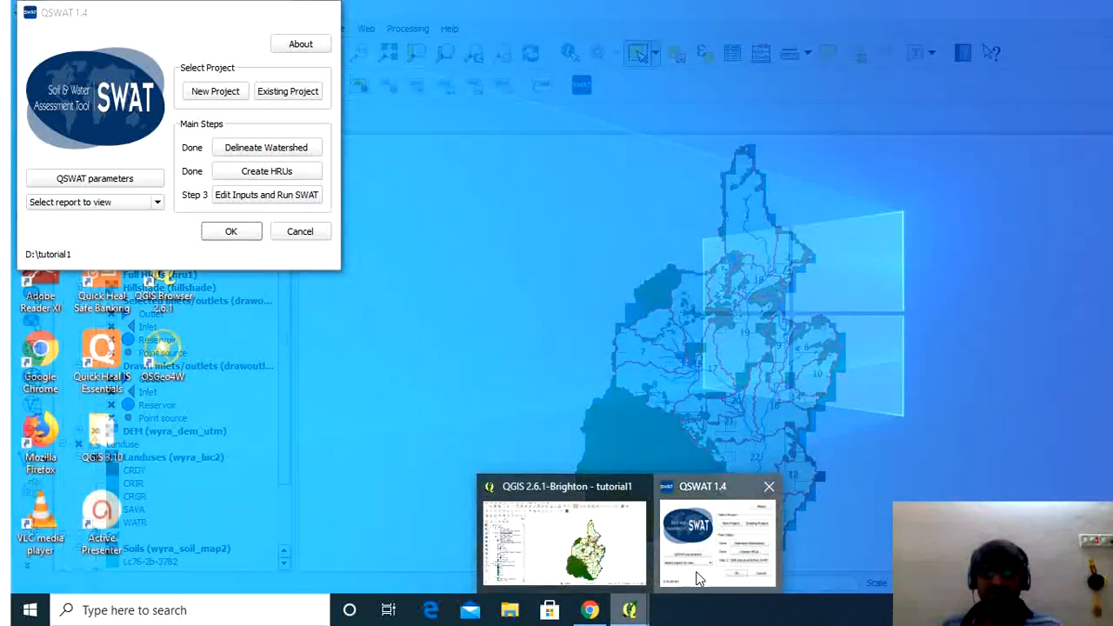
left_click(693, 580)
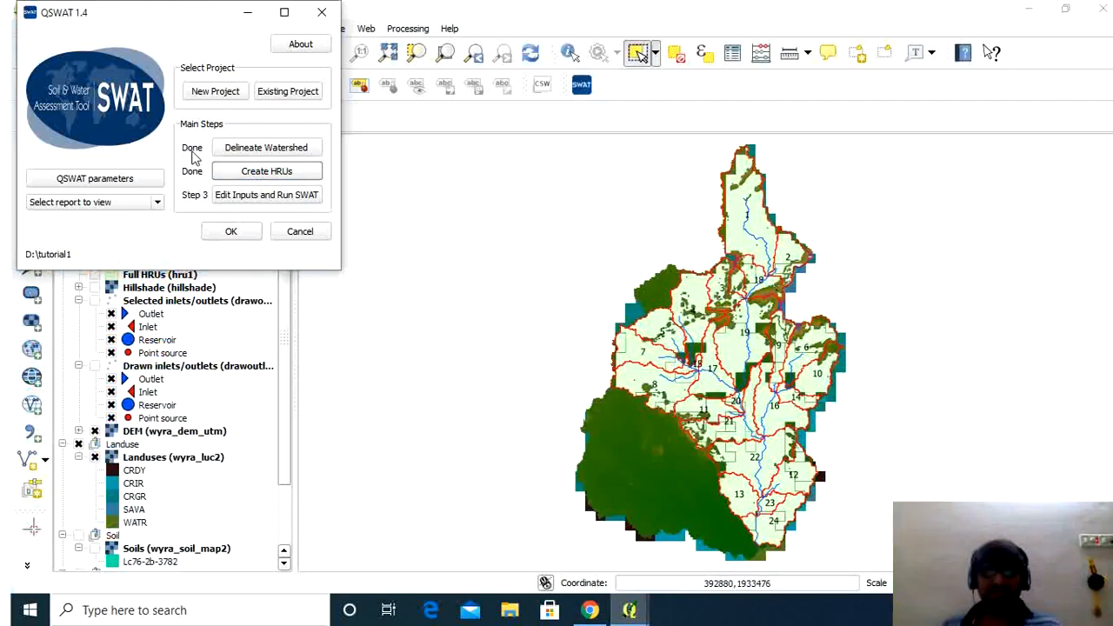
left_click(230, 200)
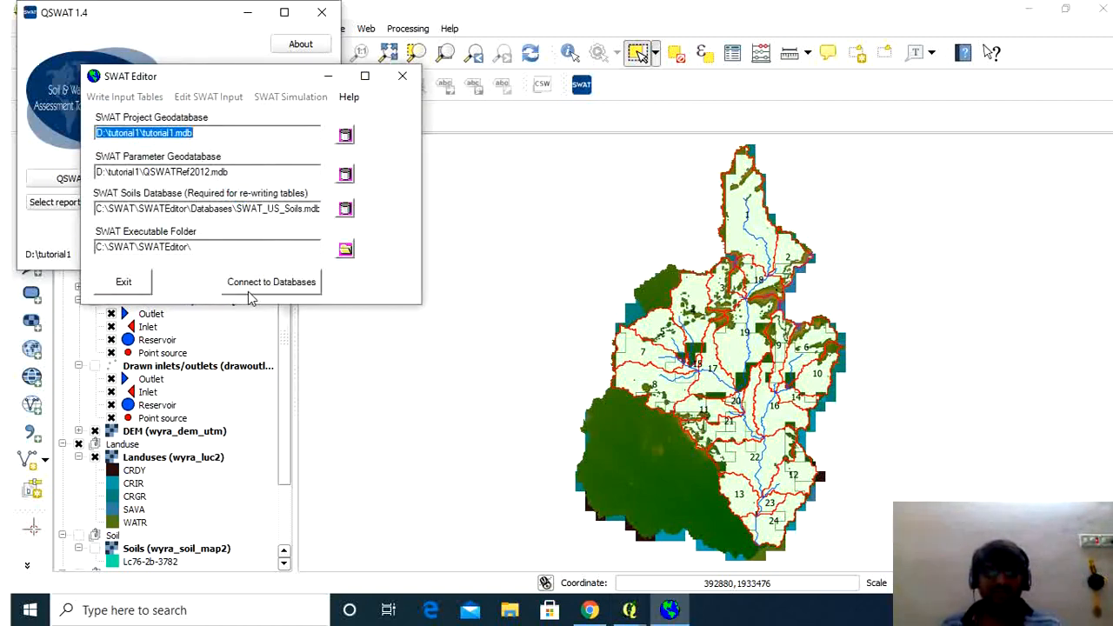
left_click(249, 292)
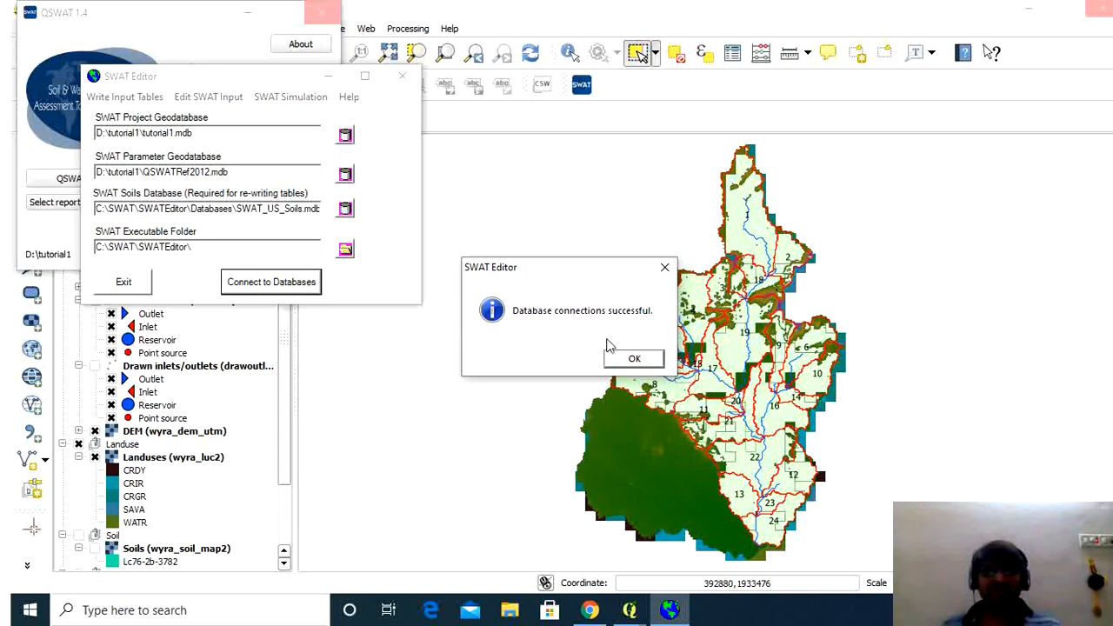
left_click(614, 360)
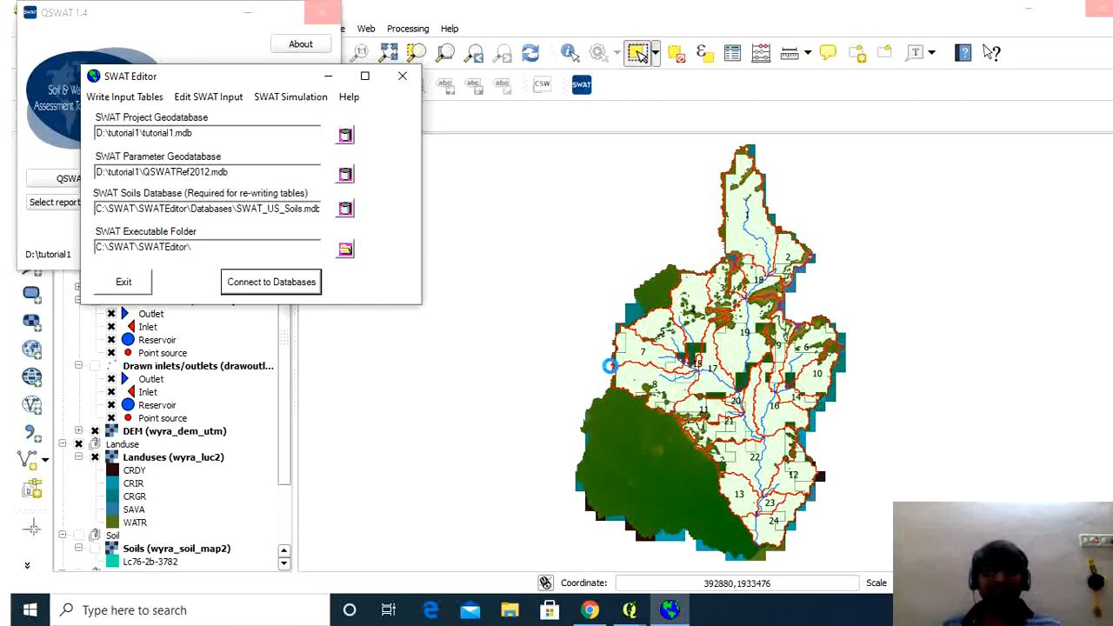
- Open the weather data definition and apply WGEN_user as the weather generator locations table
left_click(113, 97)
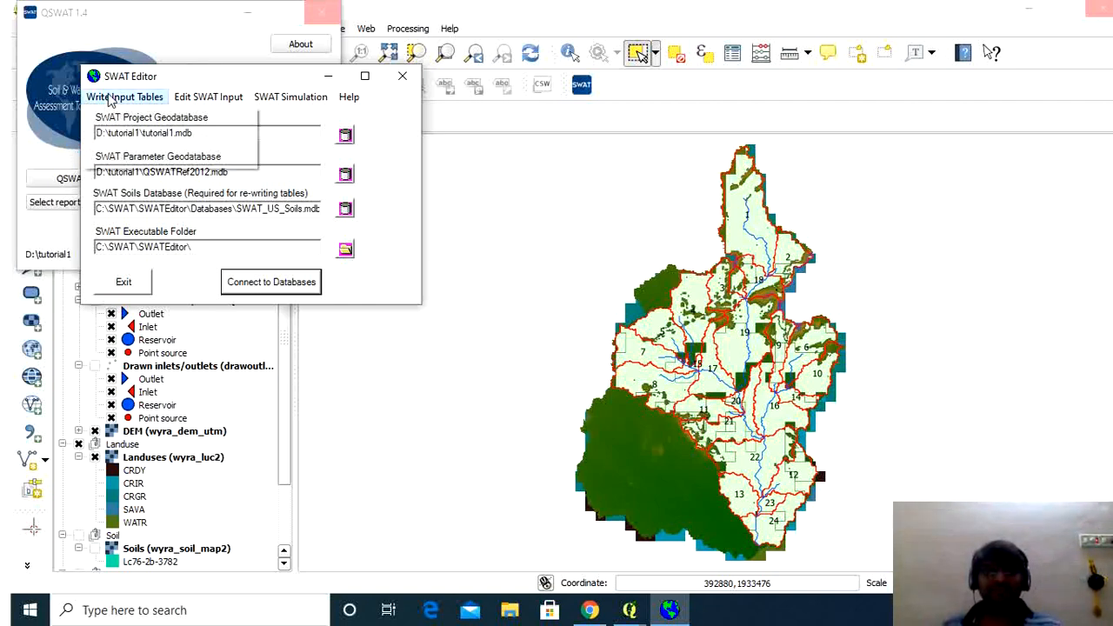
left_click(120, 117)
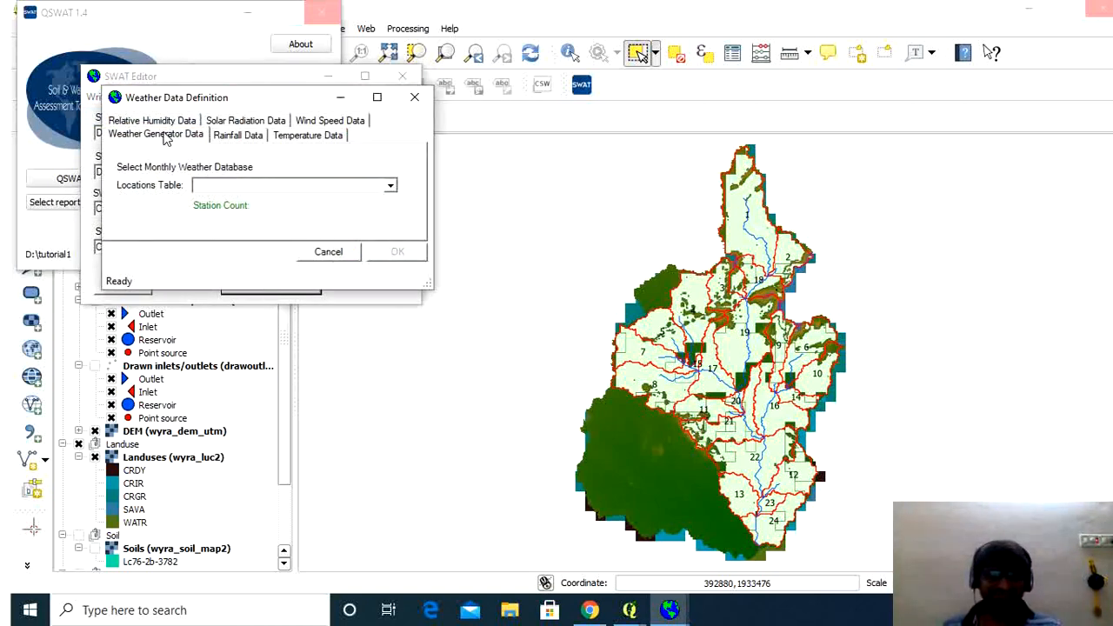
left_click(391, 187)
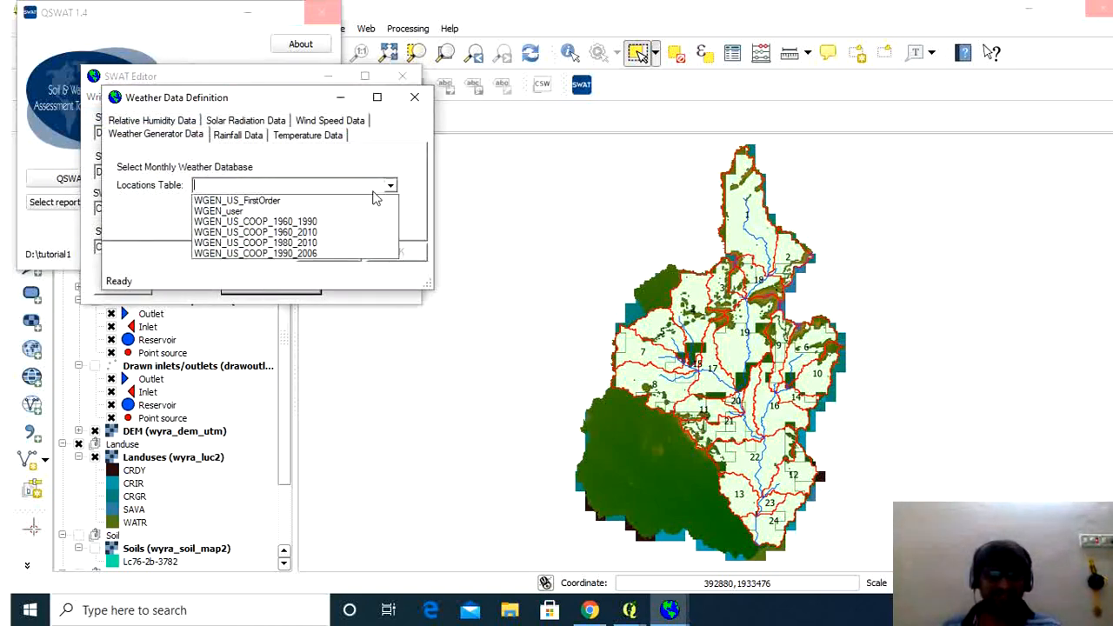
left_click(282, 211)
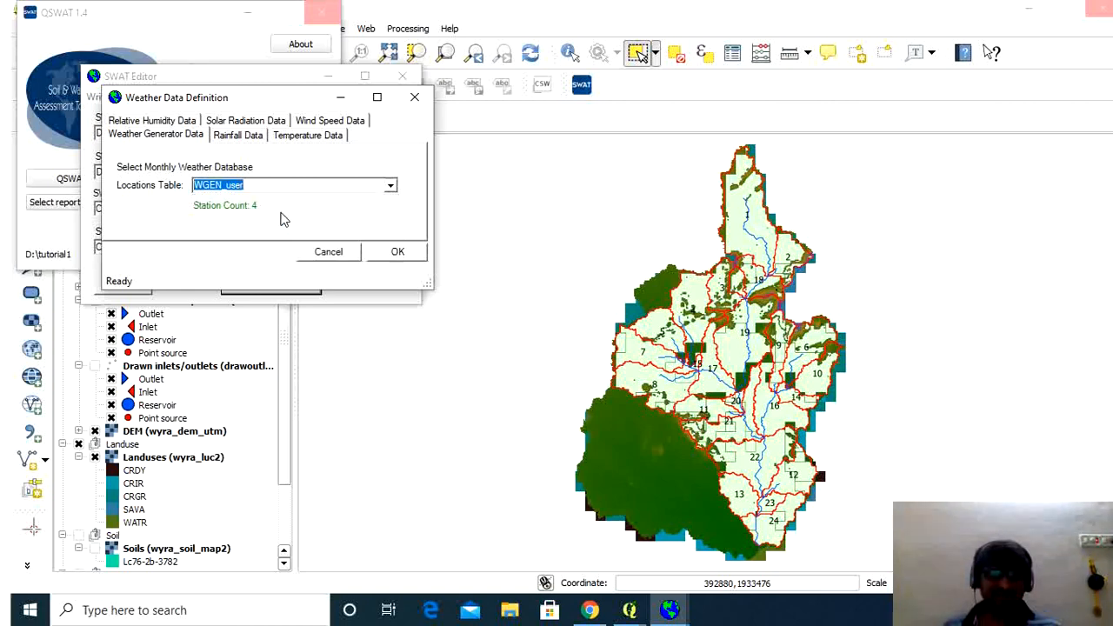
left_click(380, 256)
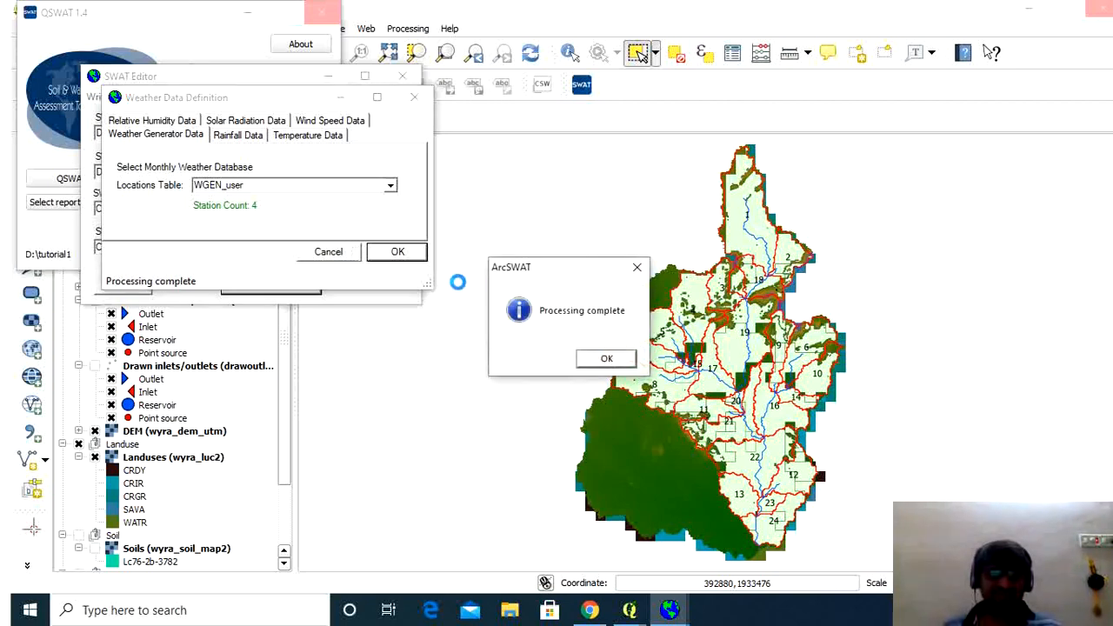
left_click(595, 360)
- Switch the rainfall data to raingages and browse to the D:\WYRA folder for its locations table
left_click(247, 136)
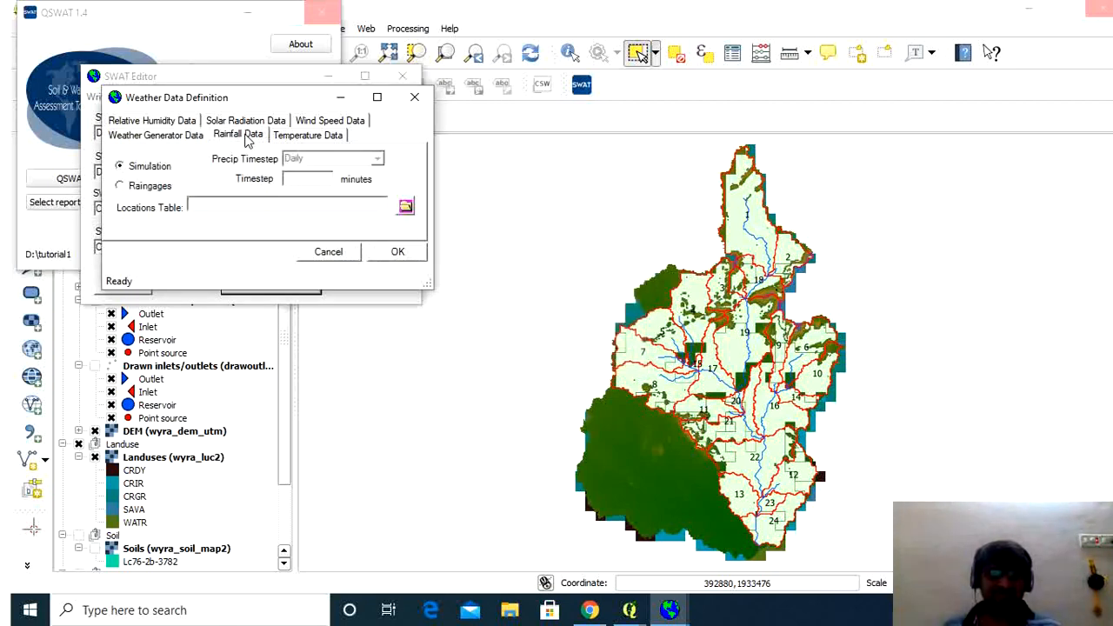
left_click(121, 186)
left_click(406, 208)
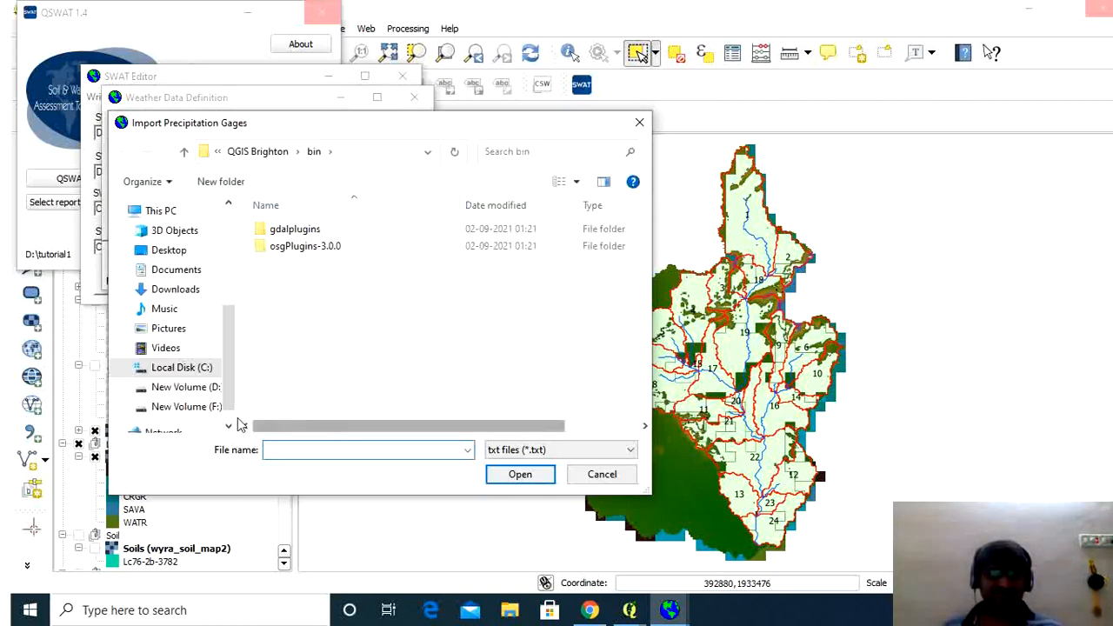
left_click(209, 363)
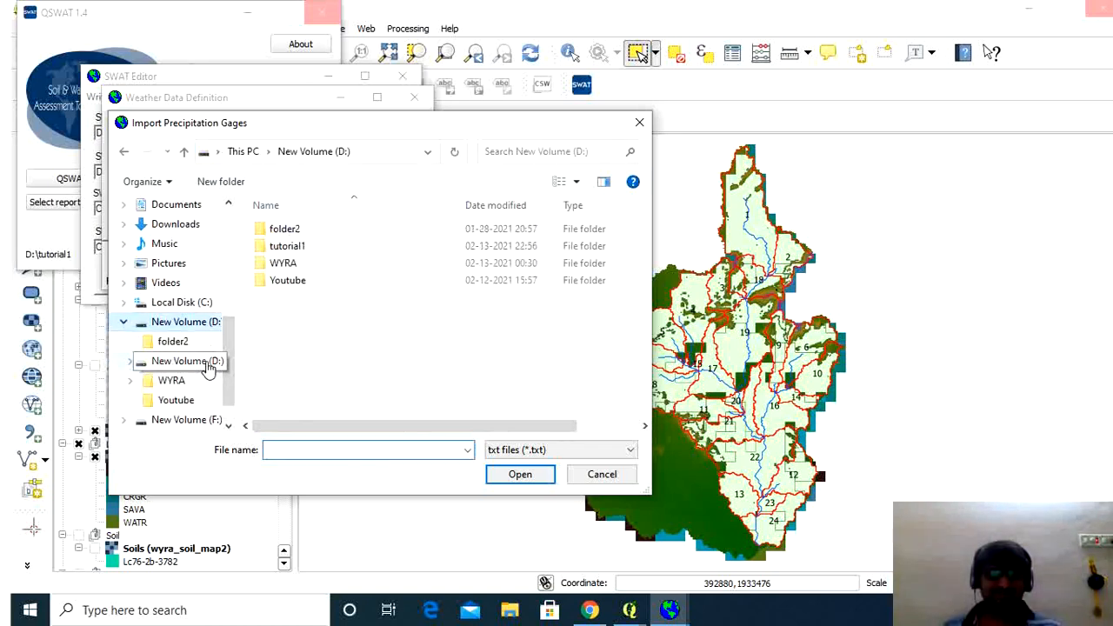
double_click(281, 264)
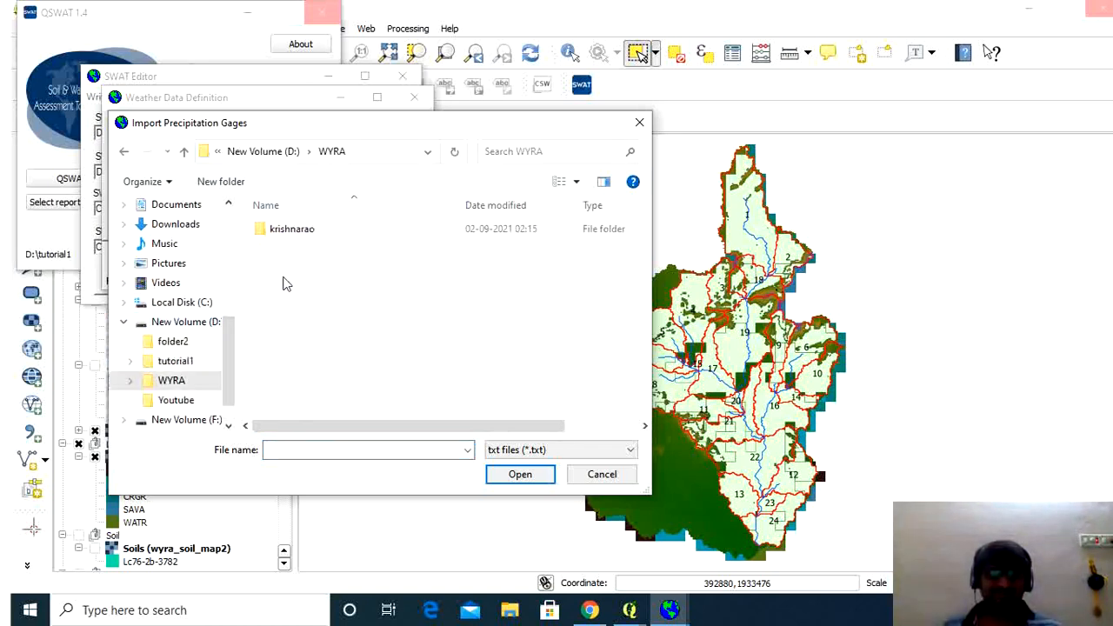
- Search the WYRA and wyra1 subfolders of D:\WYRA for the rain gage locations file
scroll(328, 290, "down", 1)
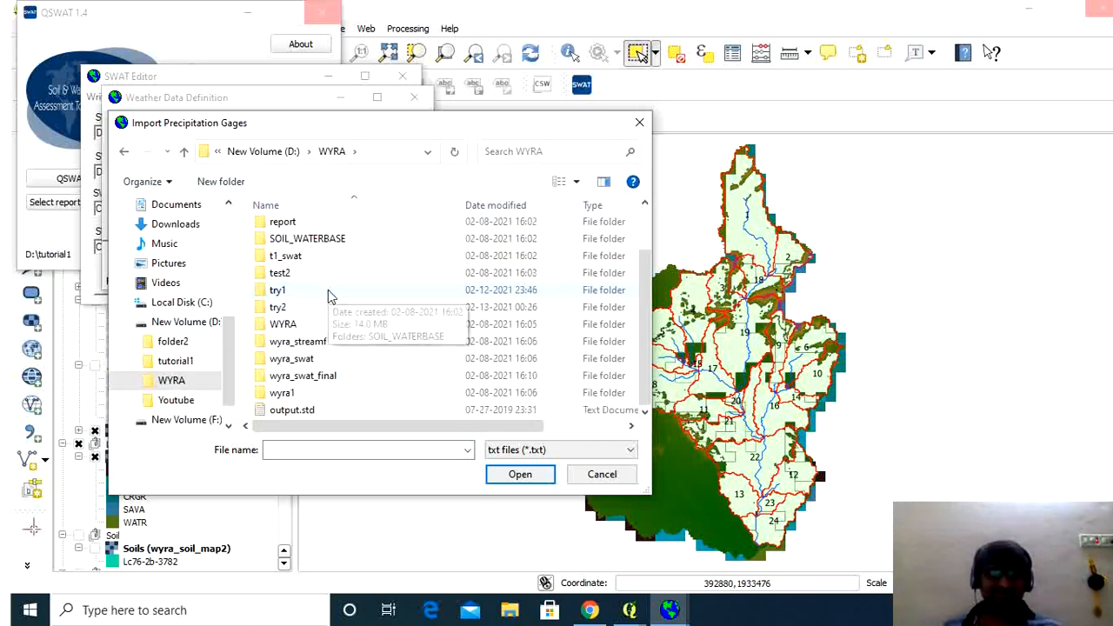
double_click(291, 324)
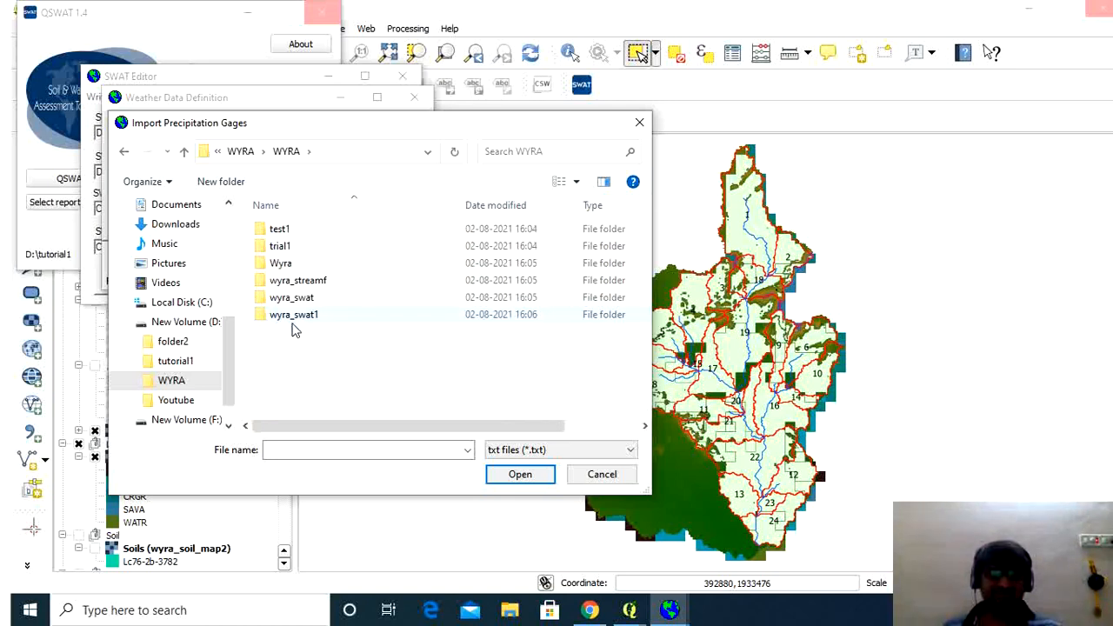
double_click(298, 265)
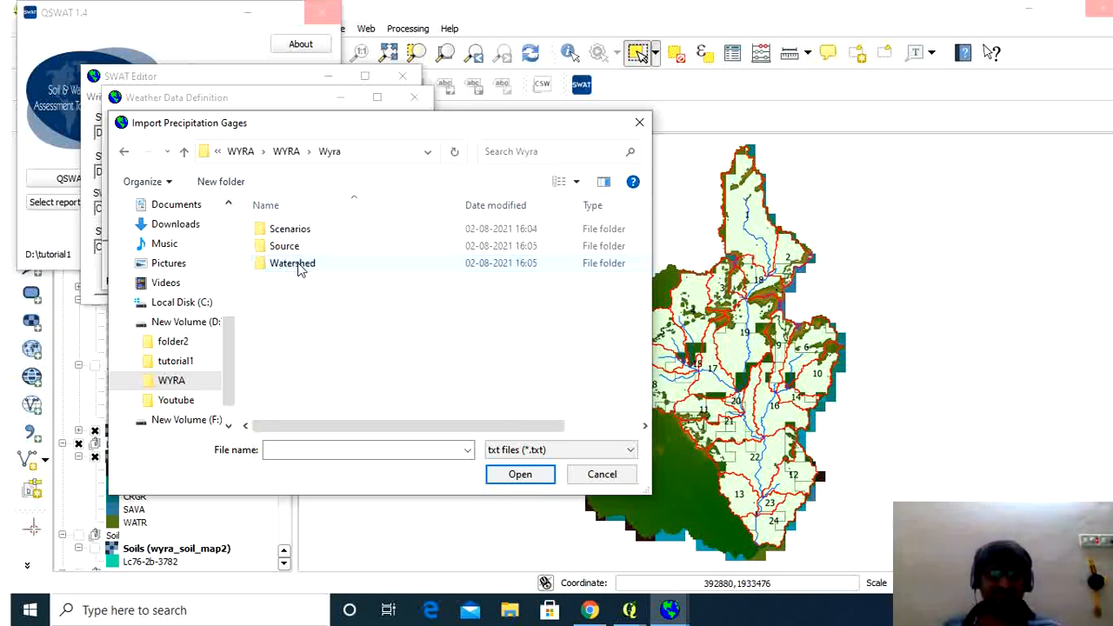
left_click(123, 153)
left_click(123, 153)
scroll(304, 258, "down", 1)
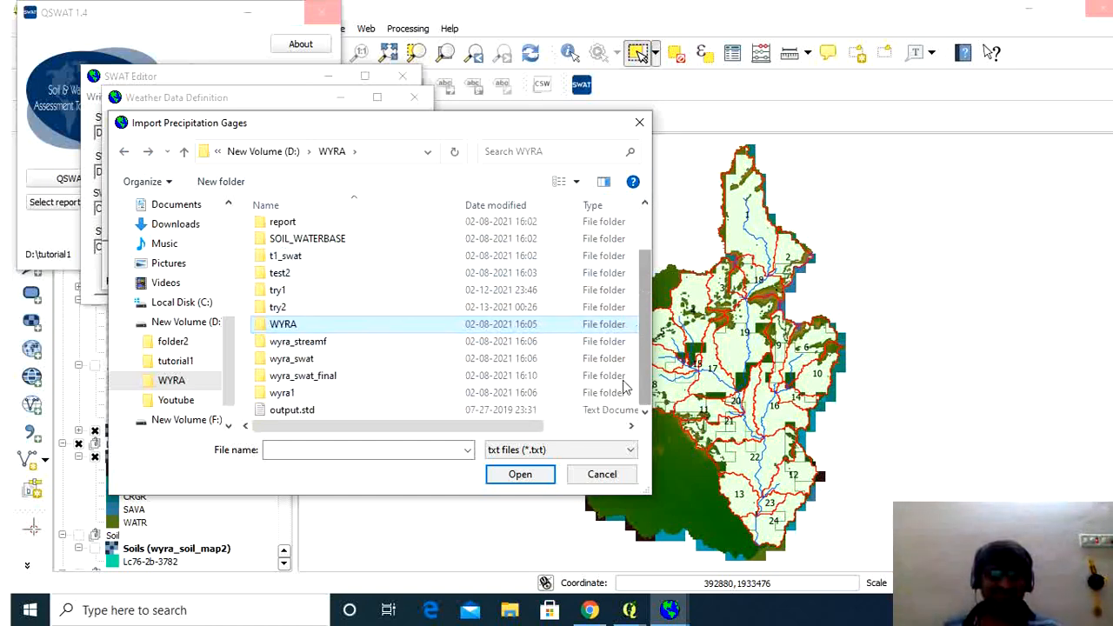
left_click(622, 450)
left_click(556, 463)
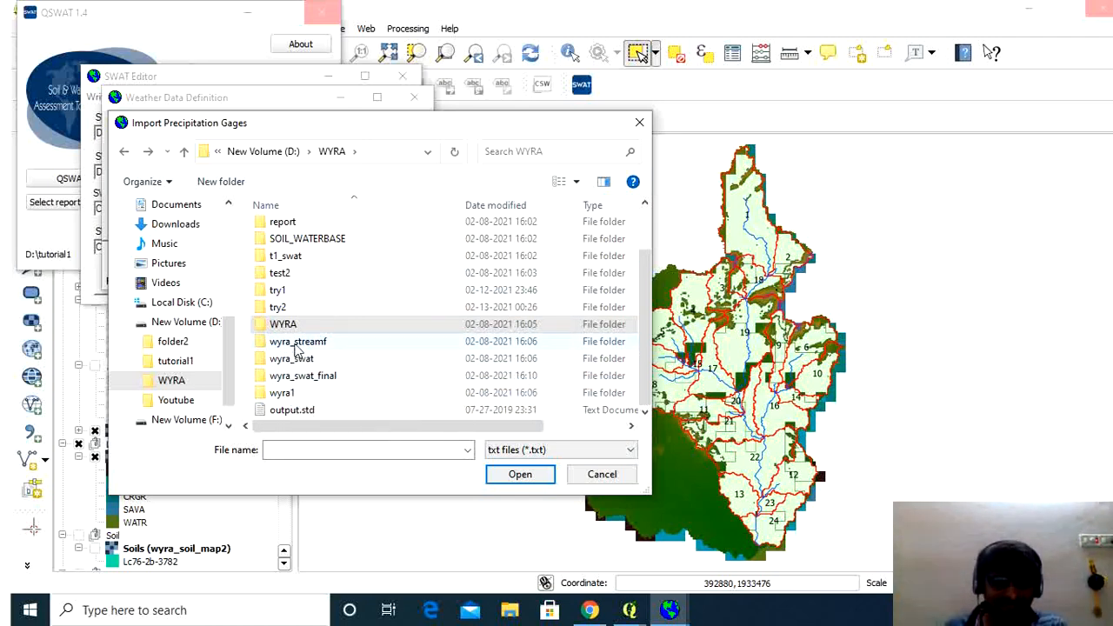
double_click(302, 393)
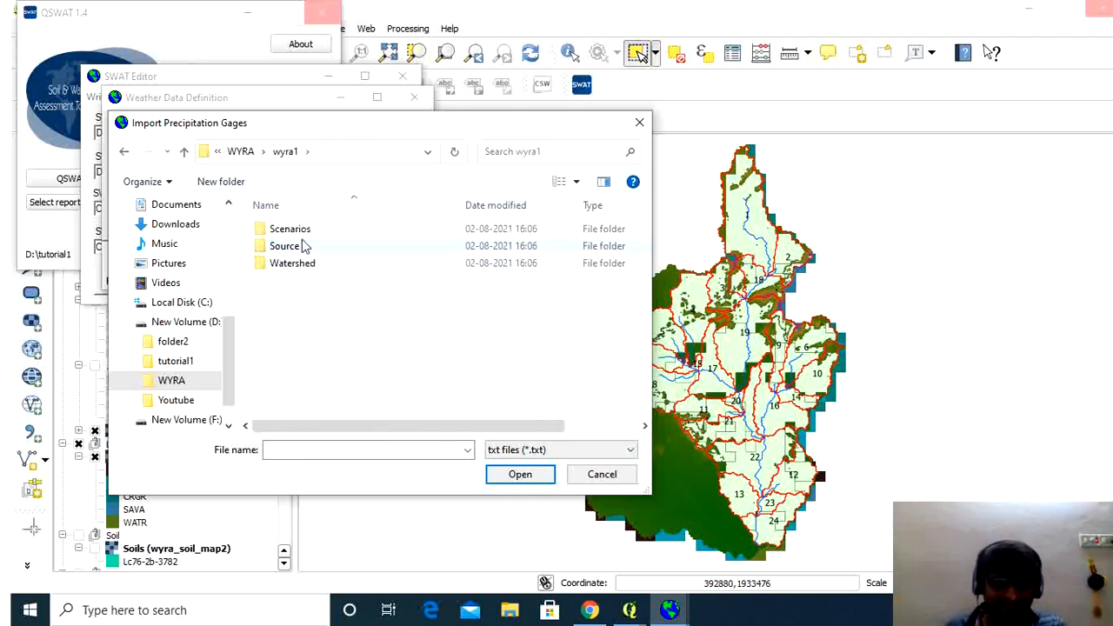
left_click(126, 153)
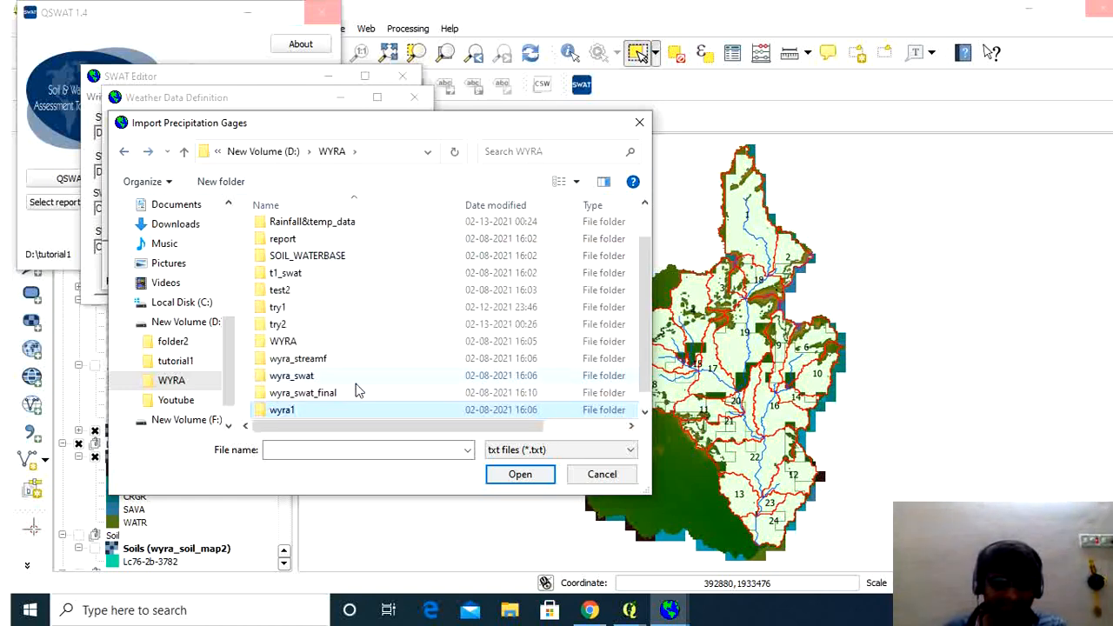
double_click(283, 342)
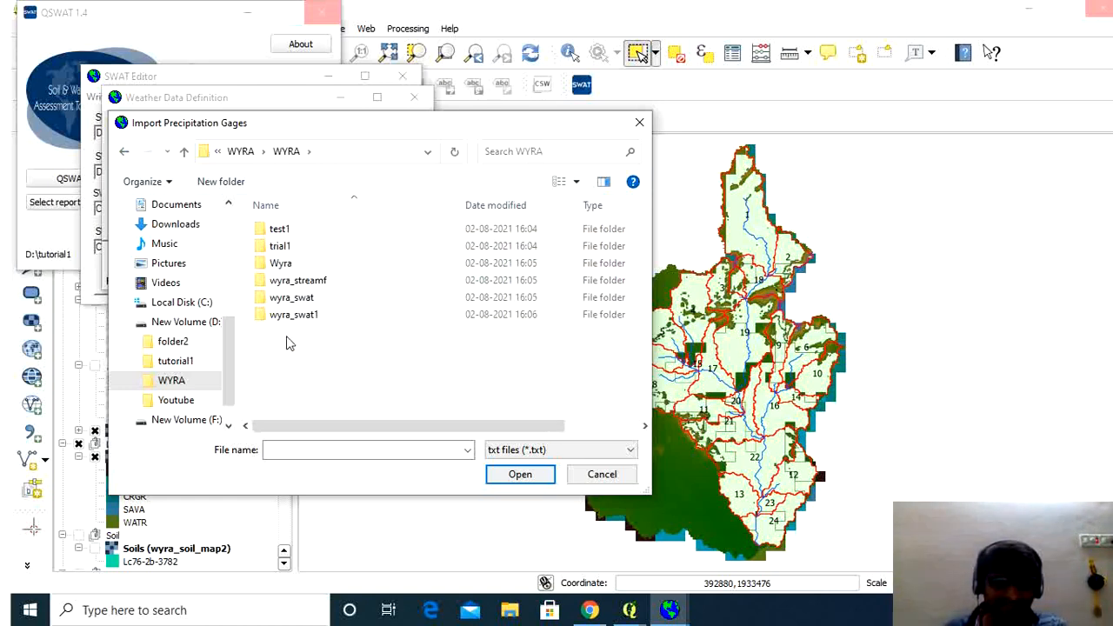
left_click(123, 153)
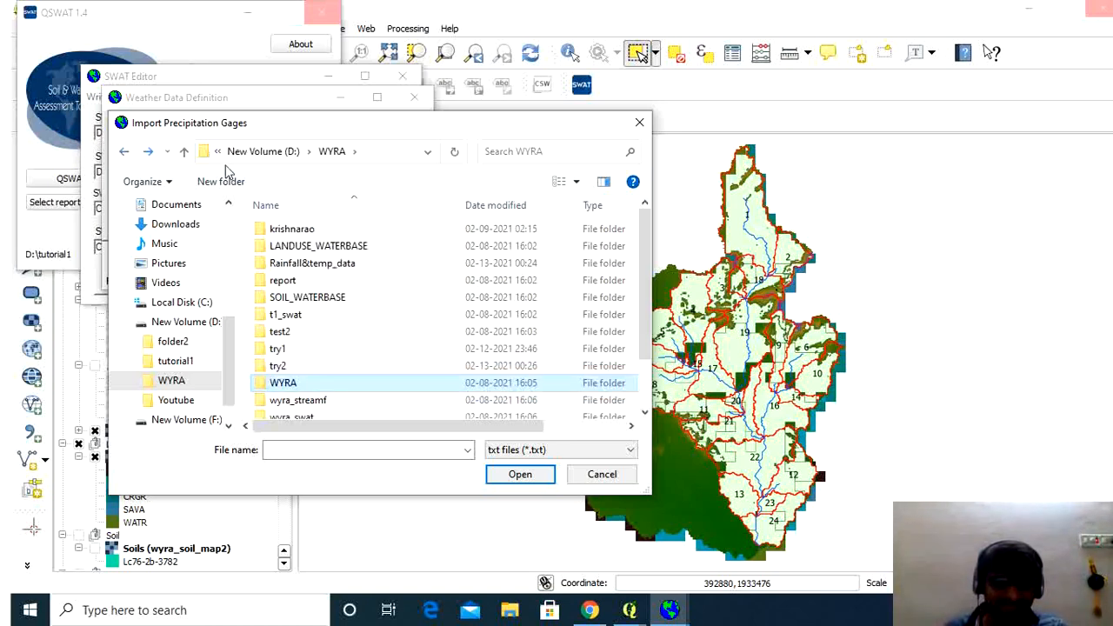
- Load wyra_rf1.txt from the Rainfall&temp_data folder as the rainfall locations table
double_click(294, 263)
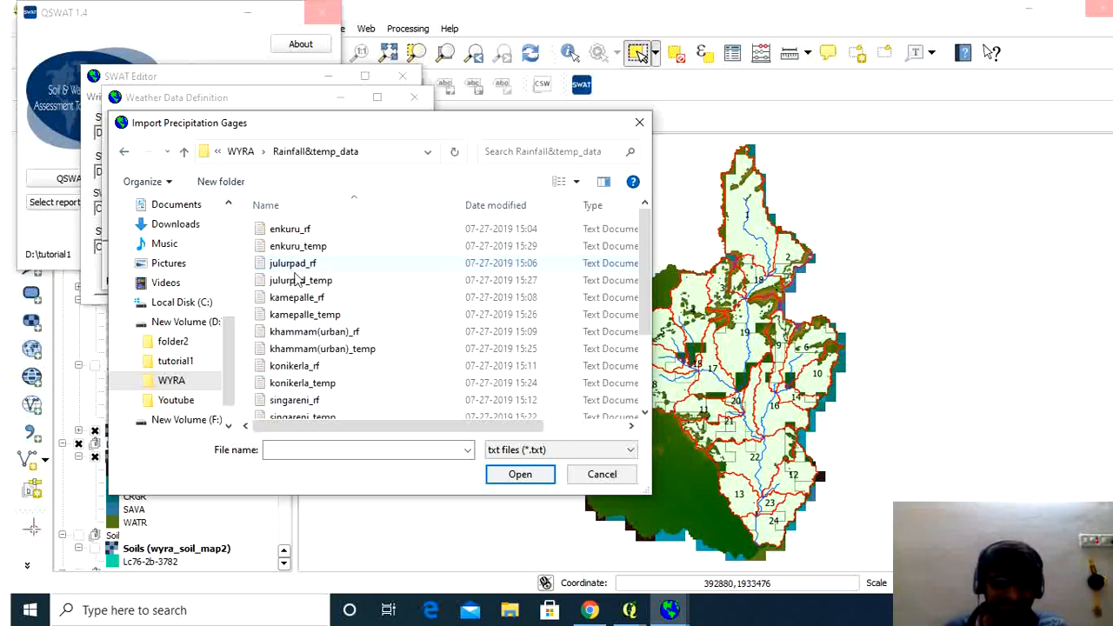
scroll(304, 317, "down", 2)
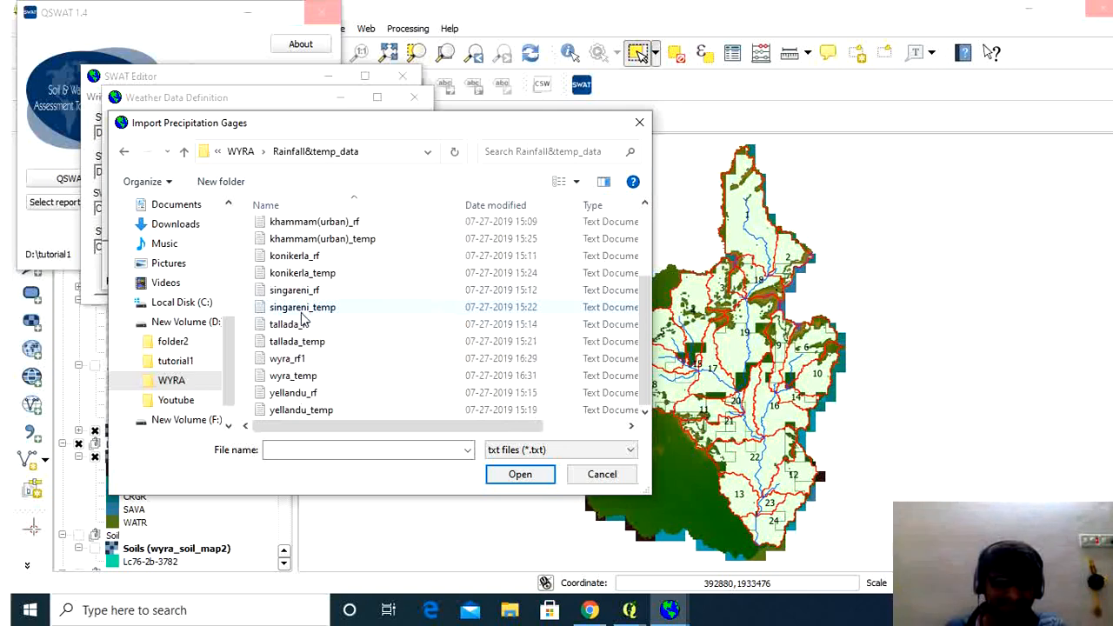
left_click(295, 363)
left_click(522, 473)
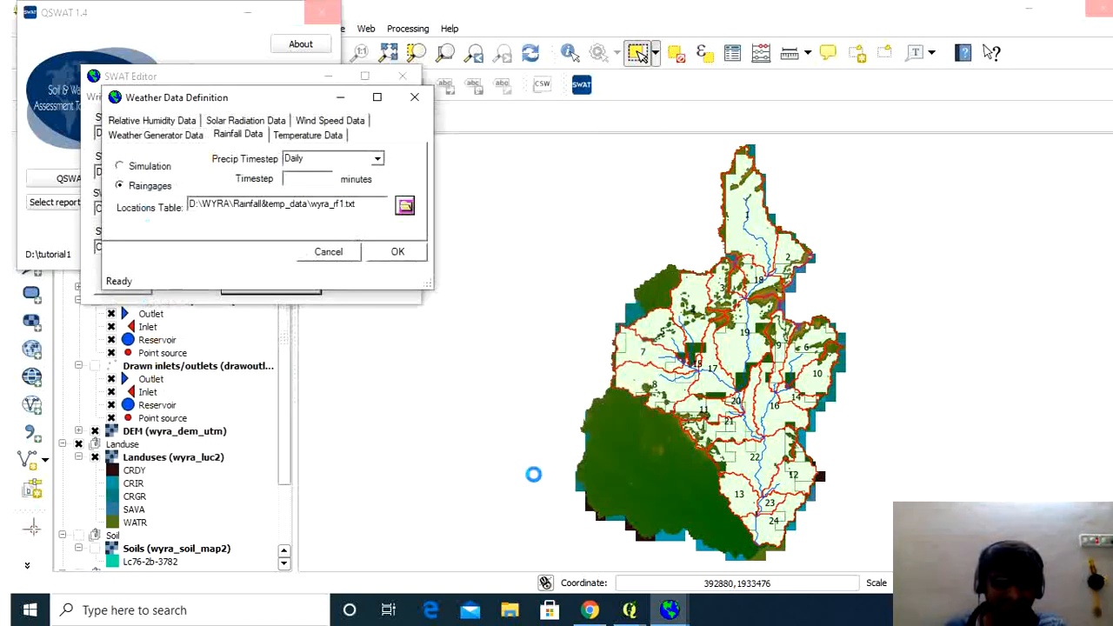
- Load wyra_temp.txt from the Rainfall&temp_data folder as the climate stations locations table for temperature
left_click(313, 138)
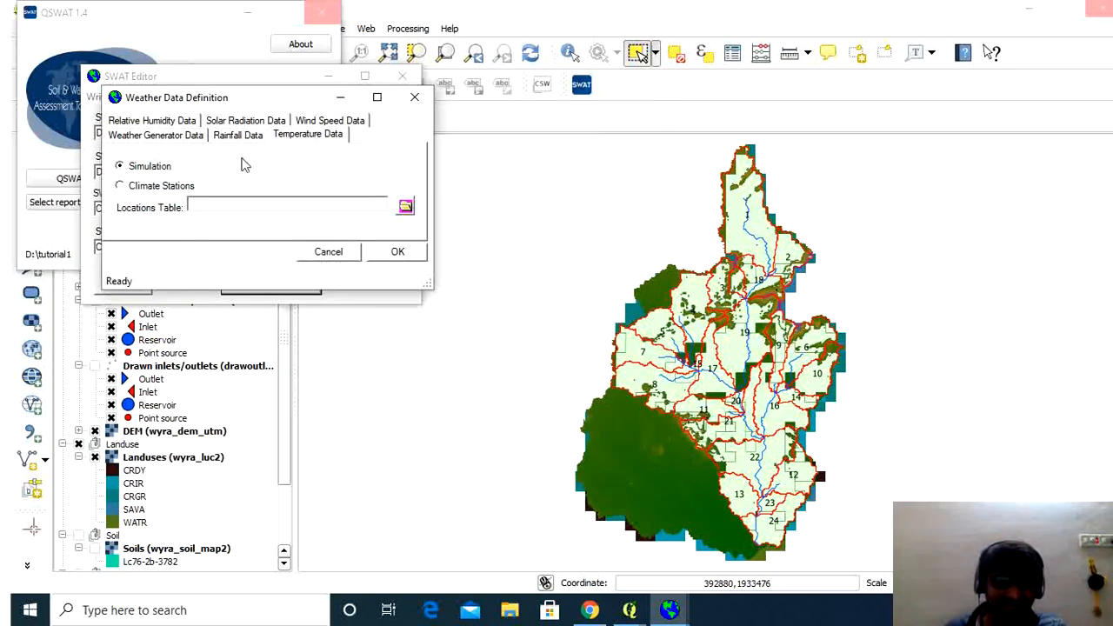
left_click(405, 207)
scroll(392, 217, "down", 2)
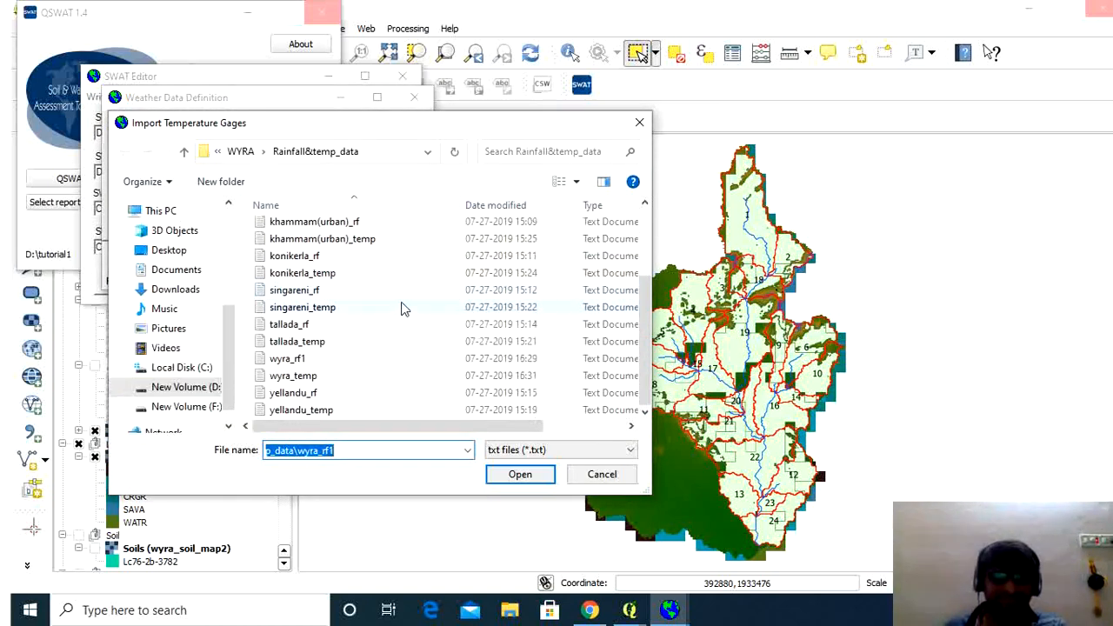
left_click(306, 376)
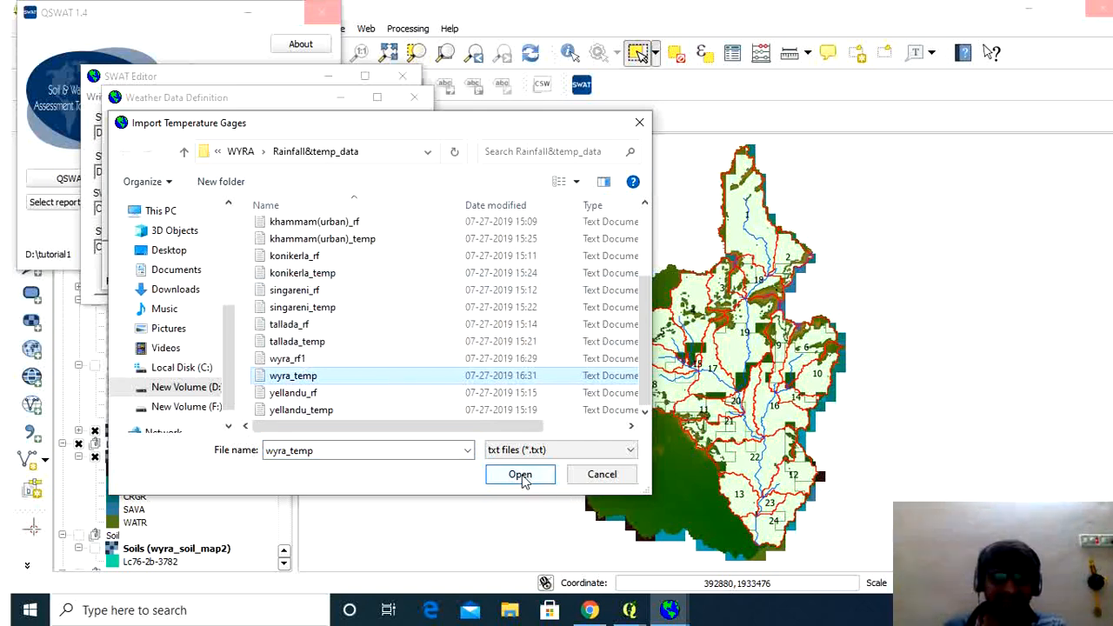
left_click(522, 476)
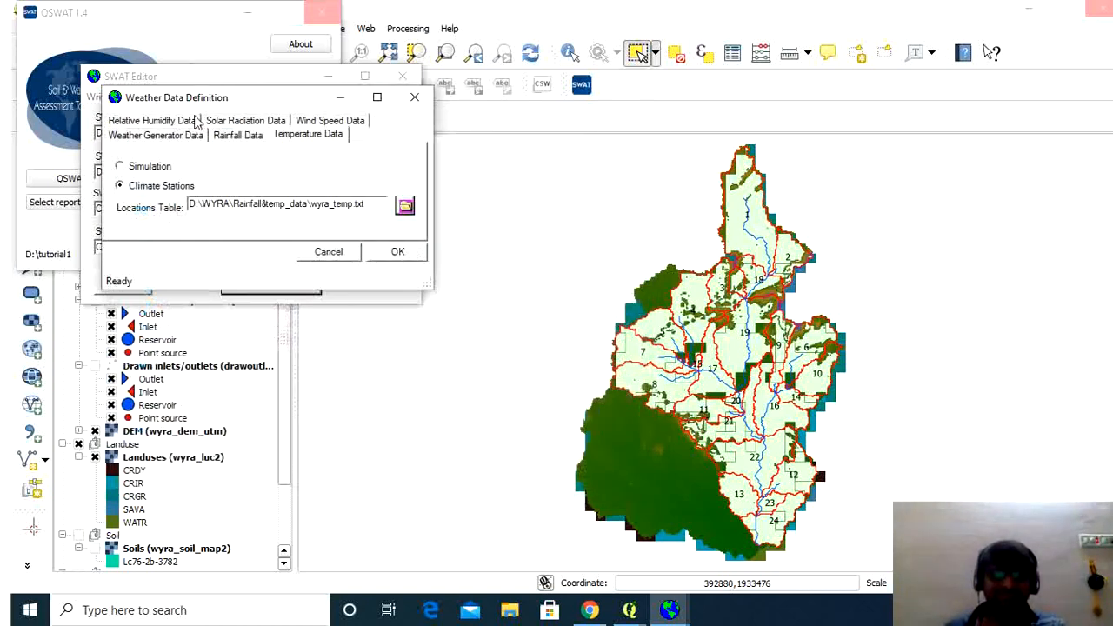
- Keep relative humidity, solar radiation and wind speed on simulation, then process the weather data definition and close it
left_click(195, 120)
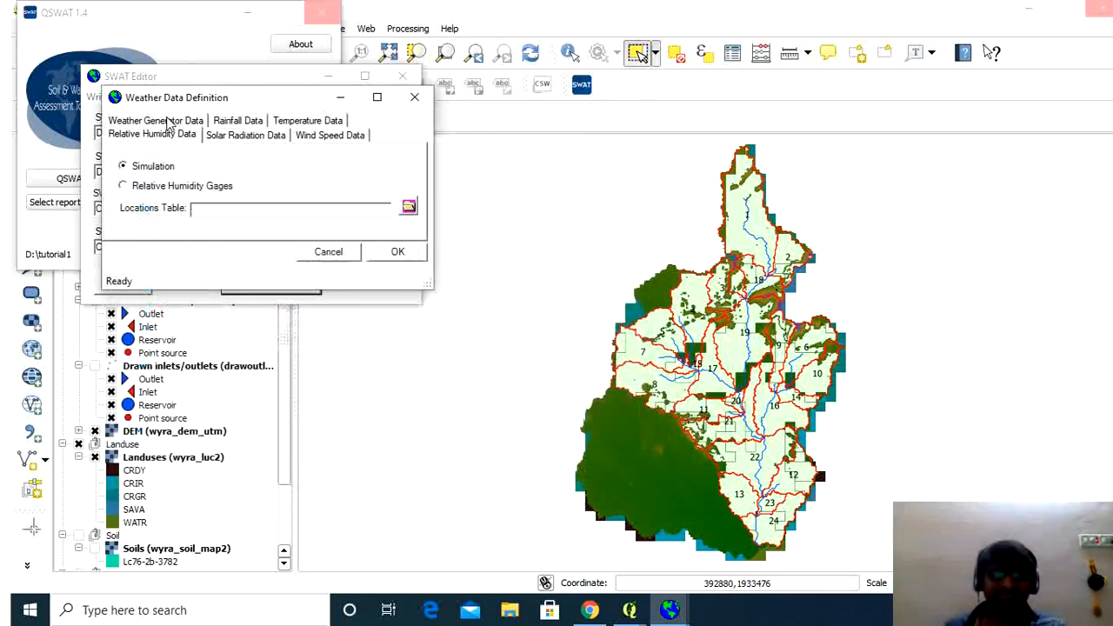
left_click(222, 138)
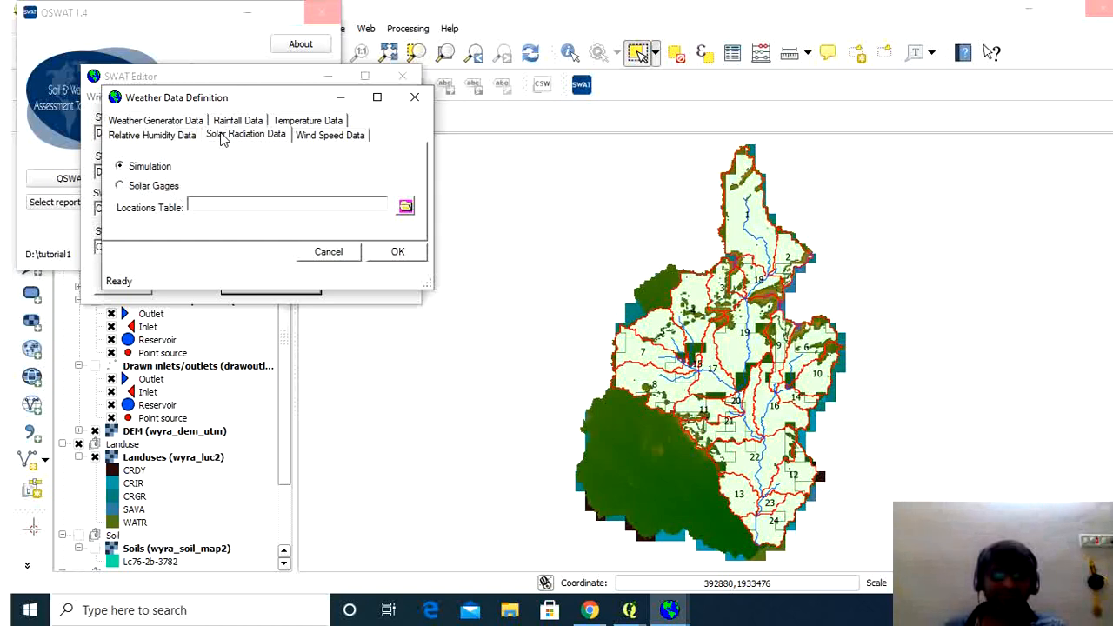
left_click(340, 136)
left_click(396, 251)
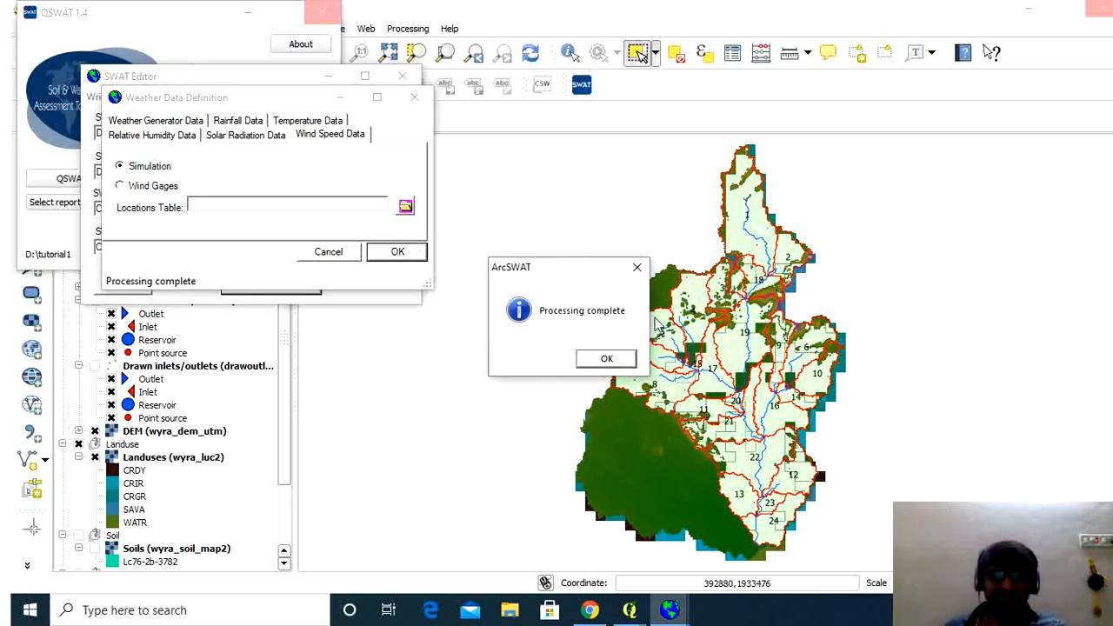
left_click(598, 359)
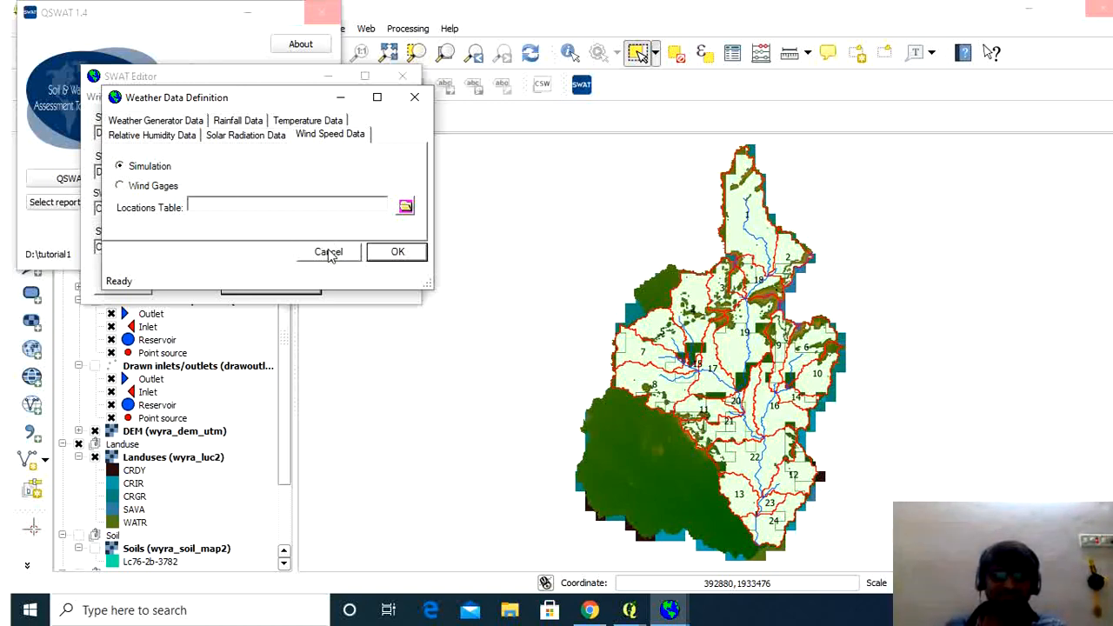
left_click(382, 254)
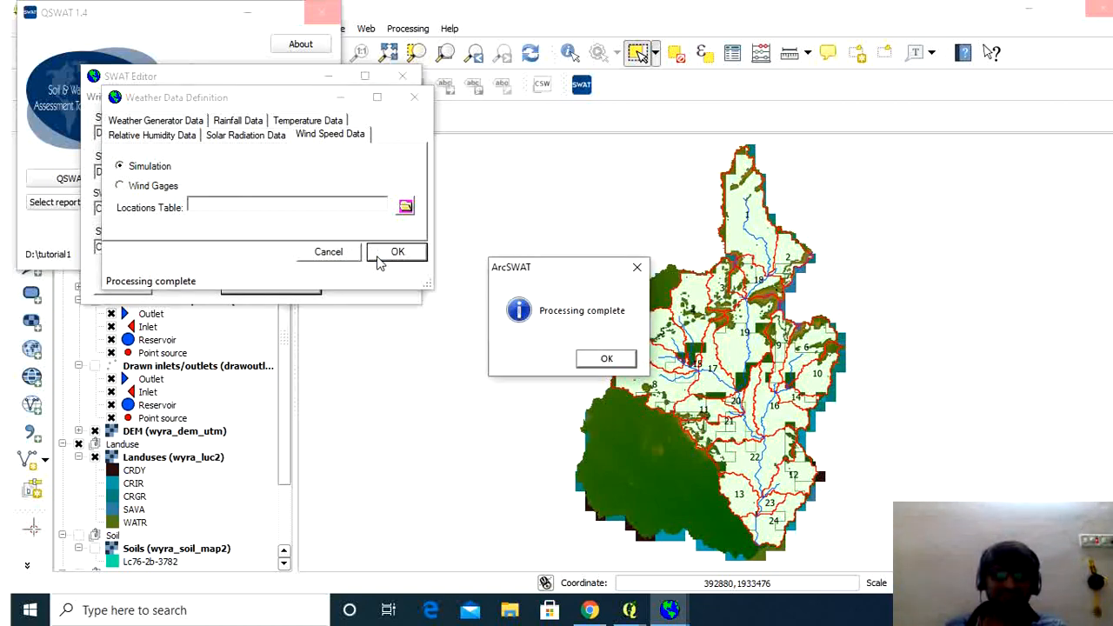
left_click(606, 359)
left_click(329, 251)
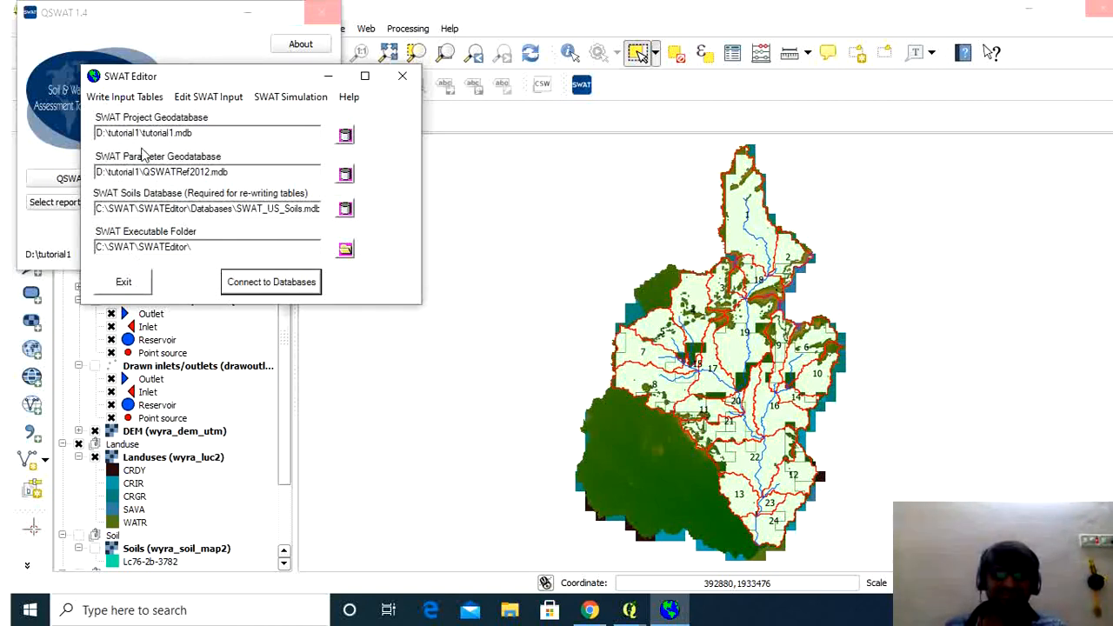
- Create all SWAT database tables, declining weather-database heat units and the rewriting of point source, inlet and reservoir information
left_click(144, 97)
left_click(148, 135)
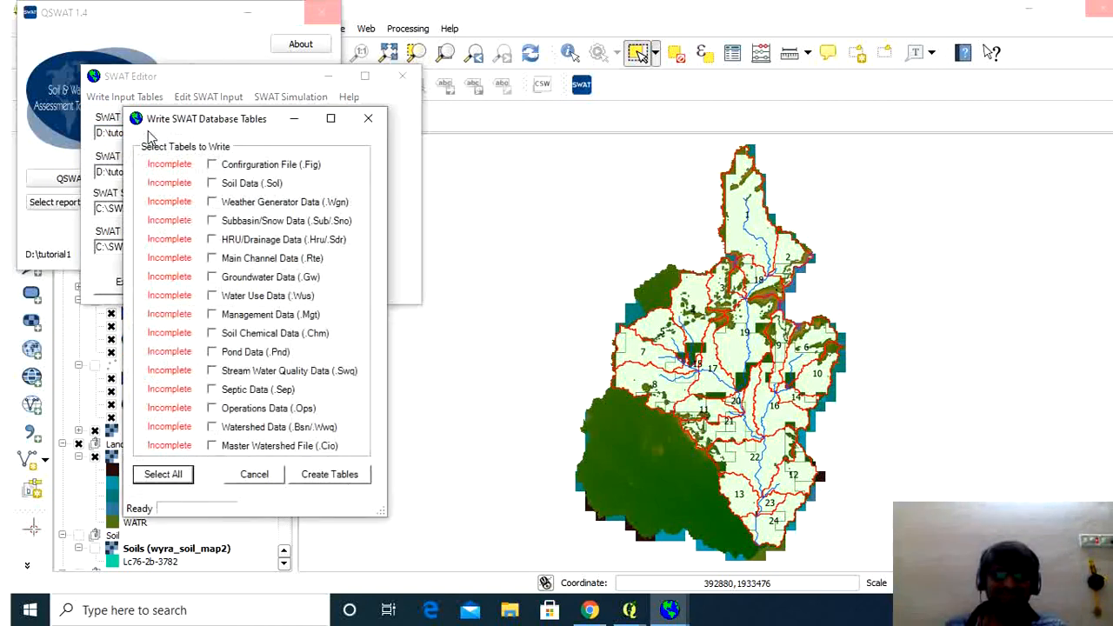
left_click(183, 480)
left_click(329, 476)
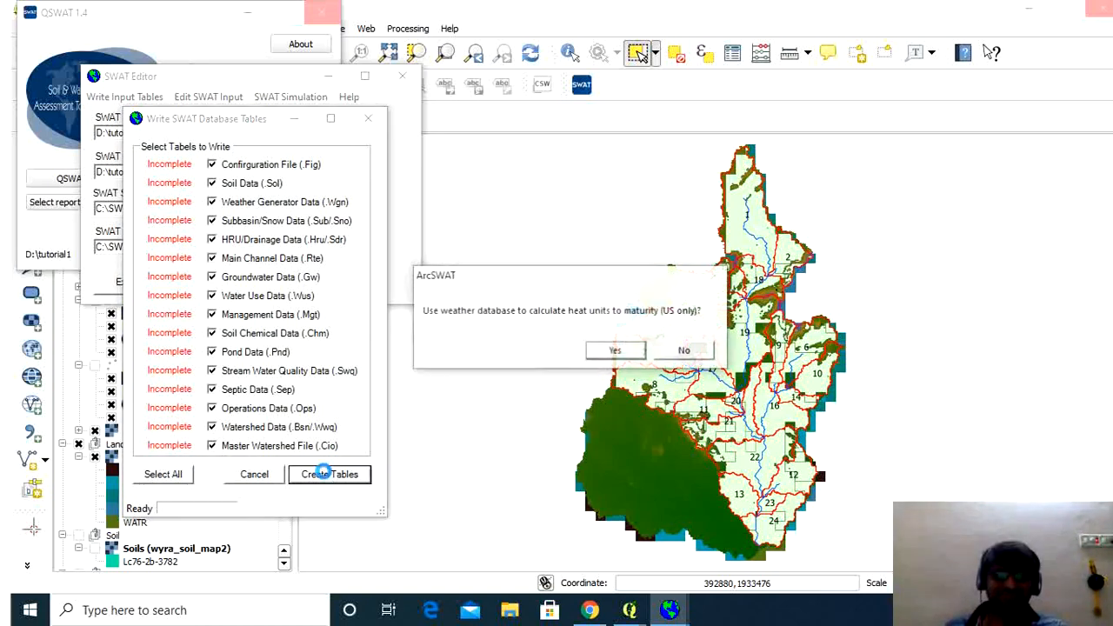
left_click(684, 351)
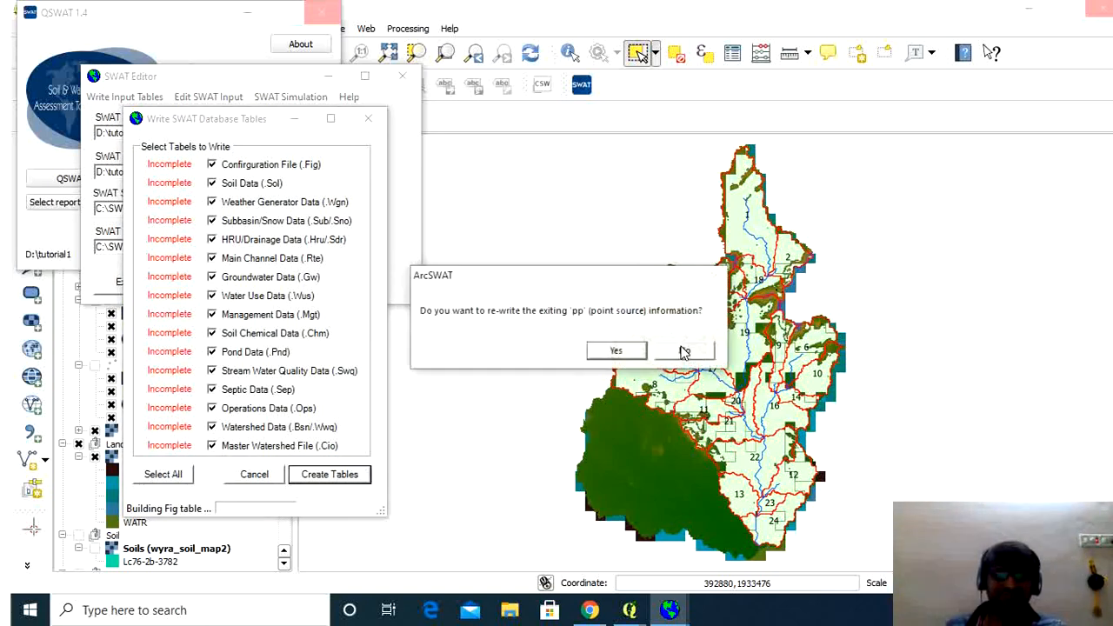
left_click(687, 350)
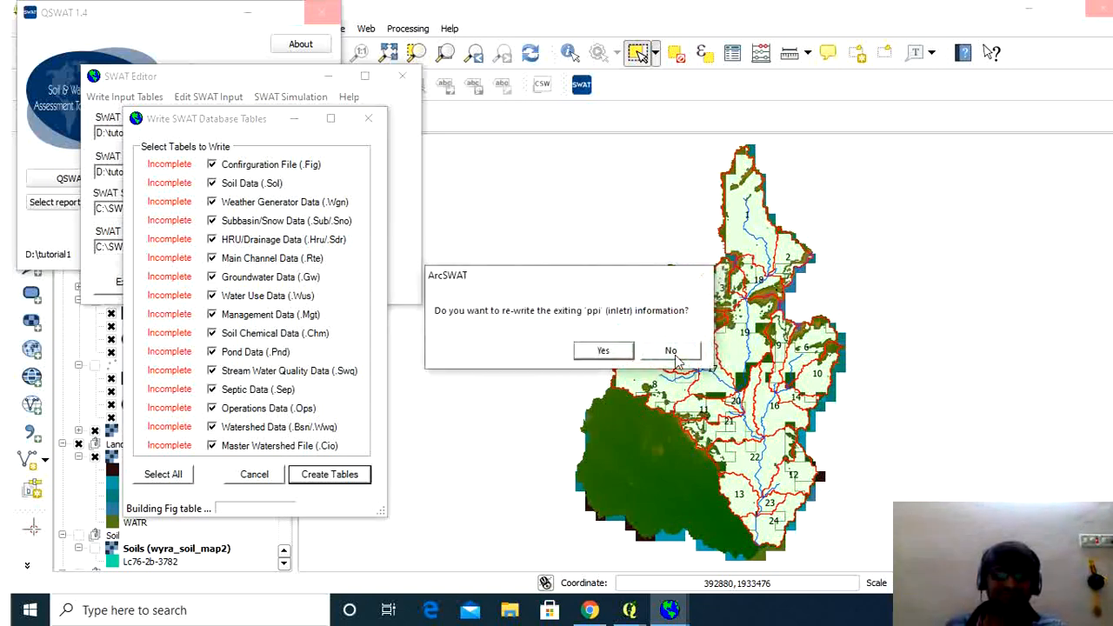
left_click(673, 352)
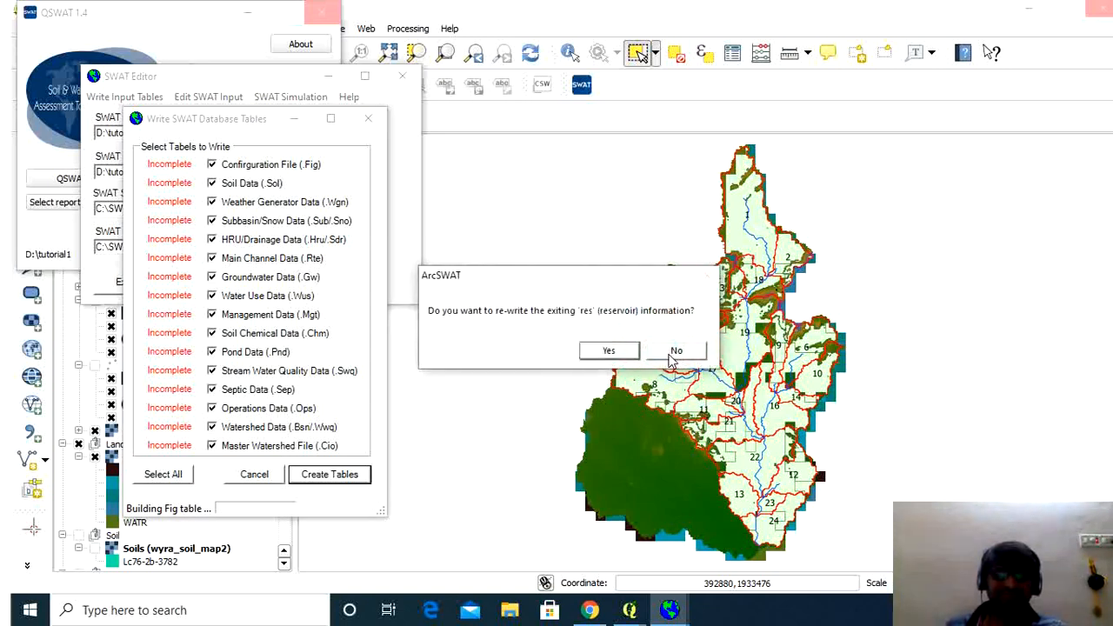
left_click(674, 354)
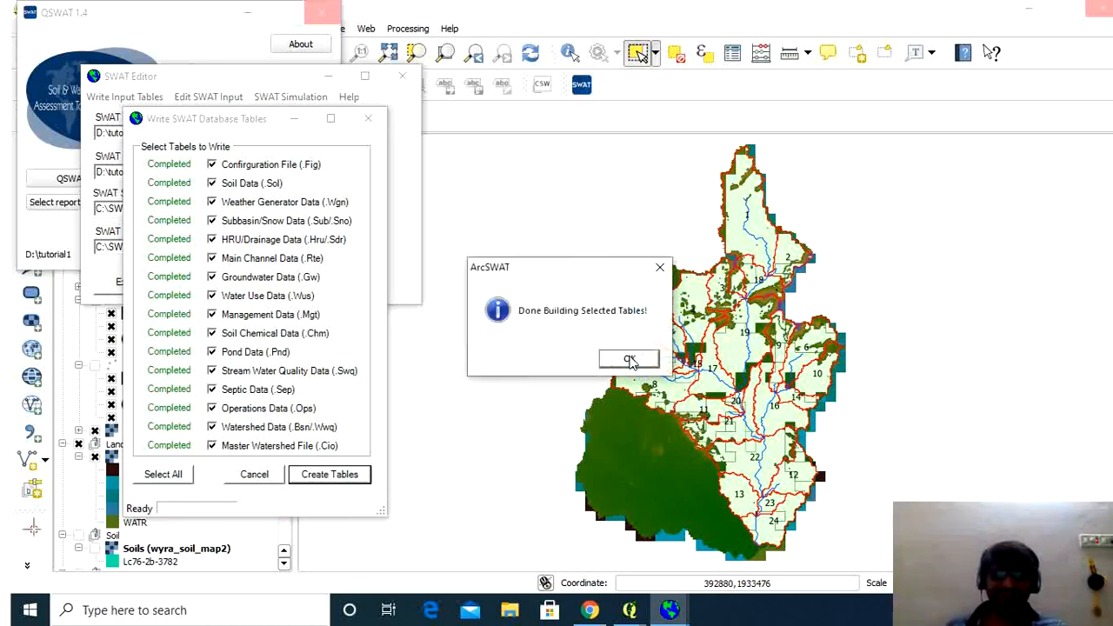
left_click(631, 358)
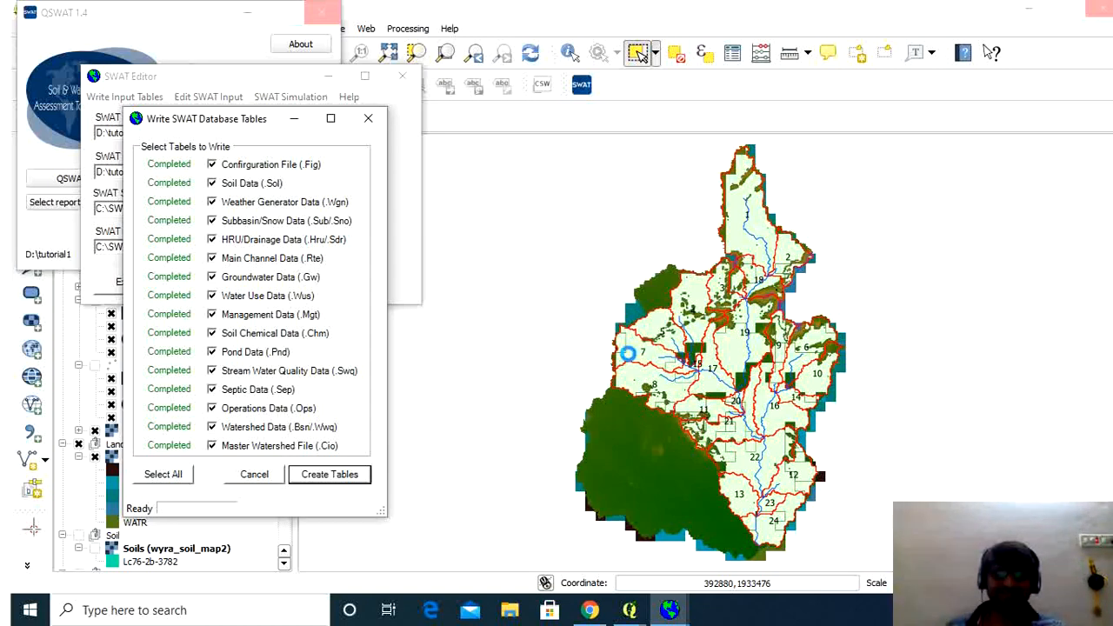
left_click(255, 478)
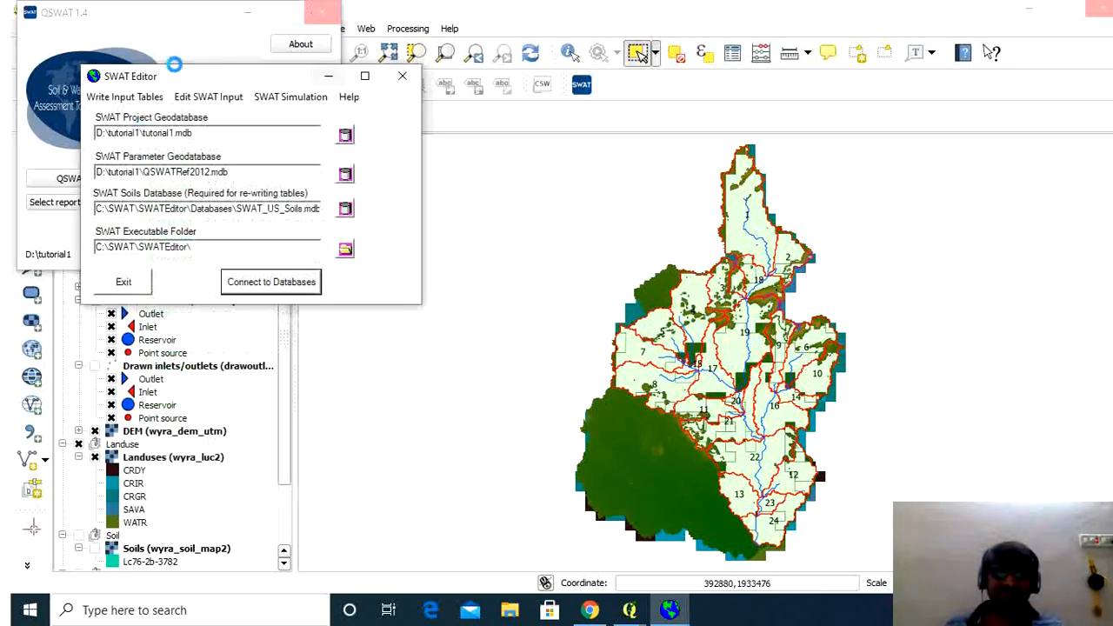
- Set up the SWAT run with yearly printout and NYSKIP set to 1
left_click(262, 98)
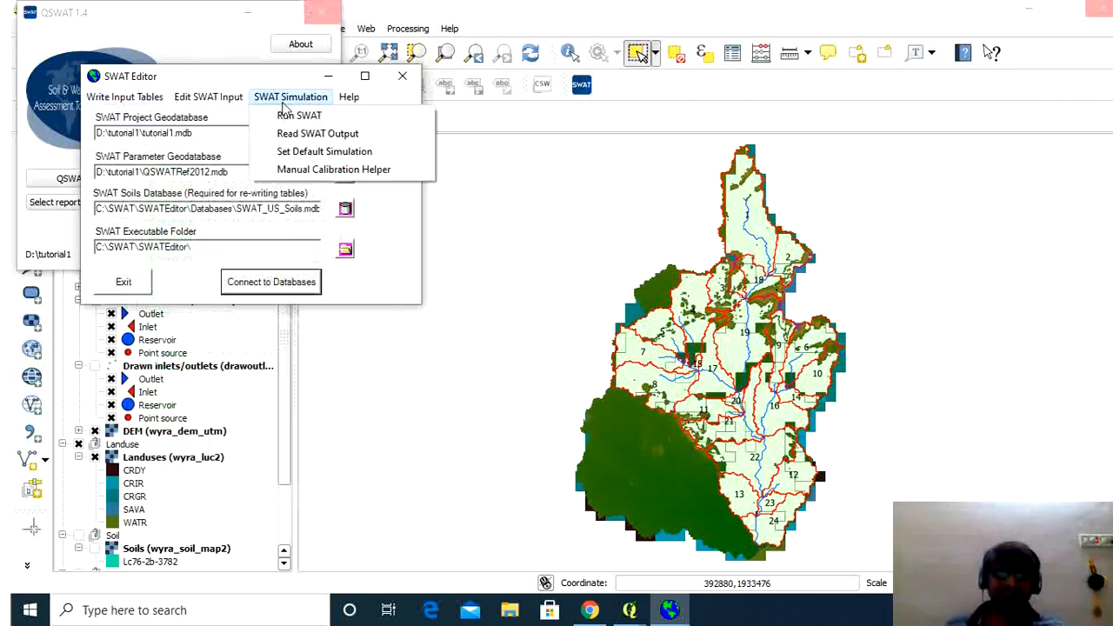
left_click(286, 113)
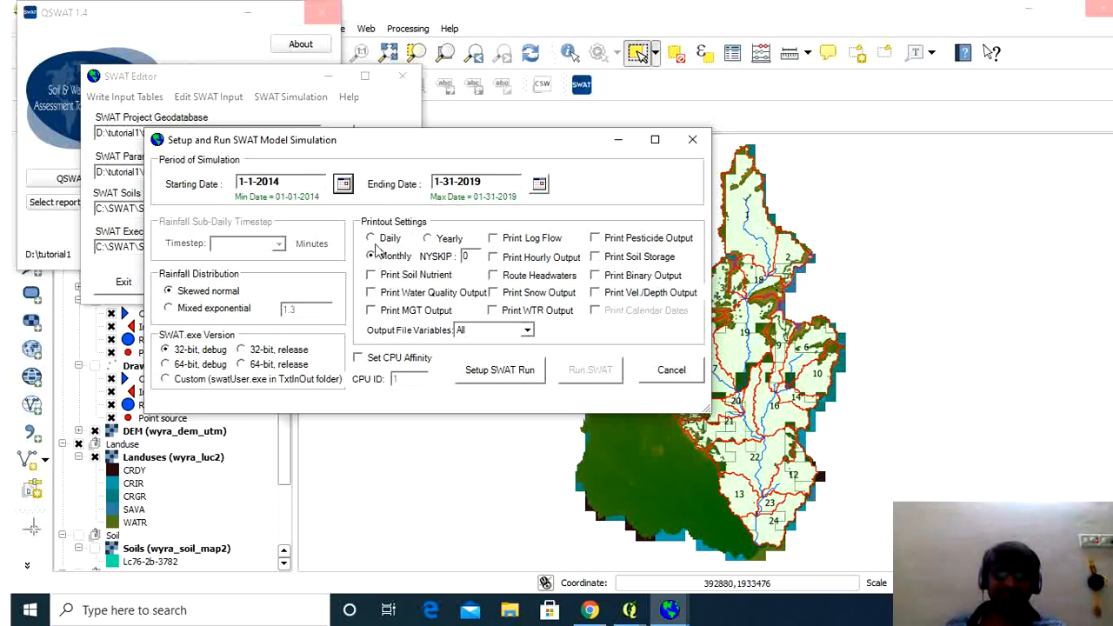
double_click(468, 257)
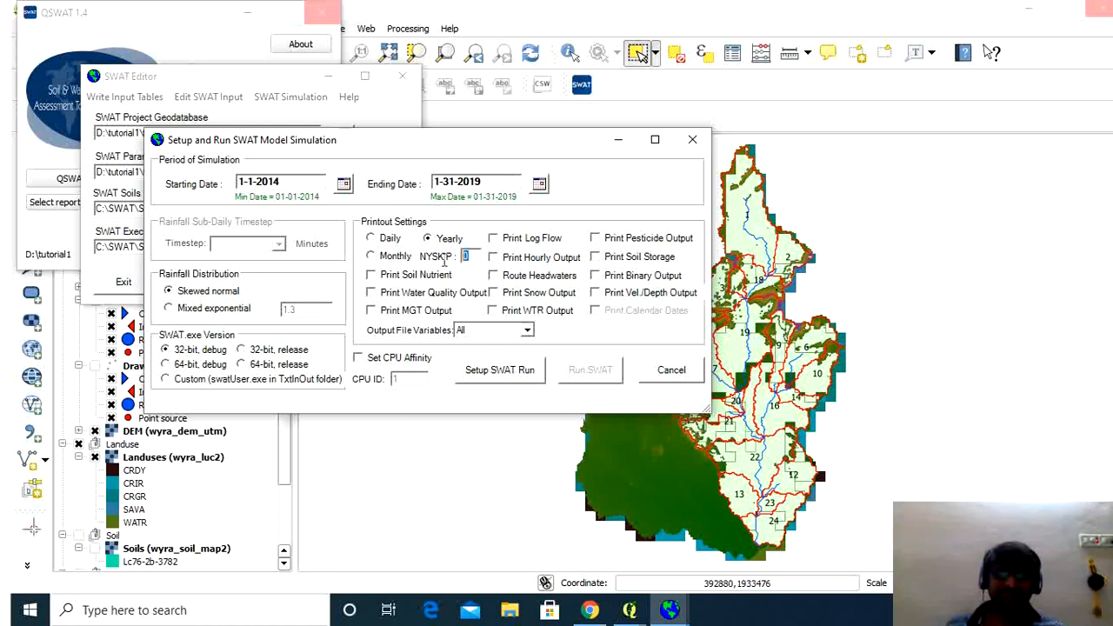
type("1")
left_click(523, 372)
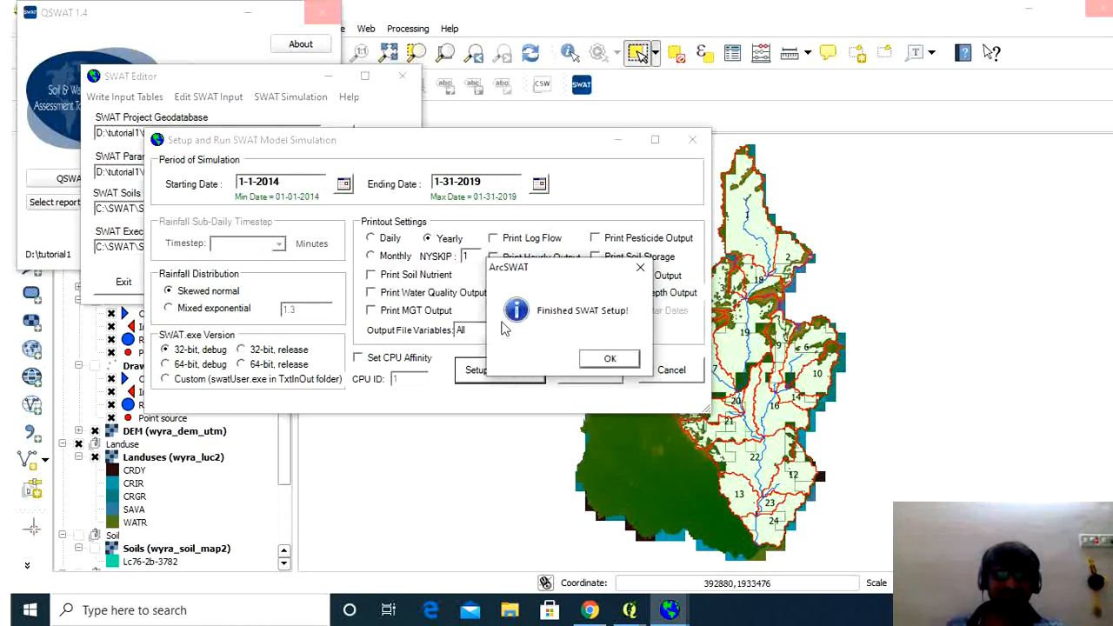
left_click(591, 364)
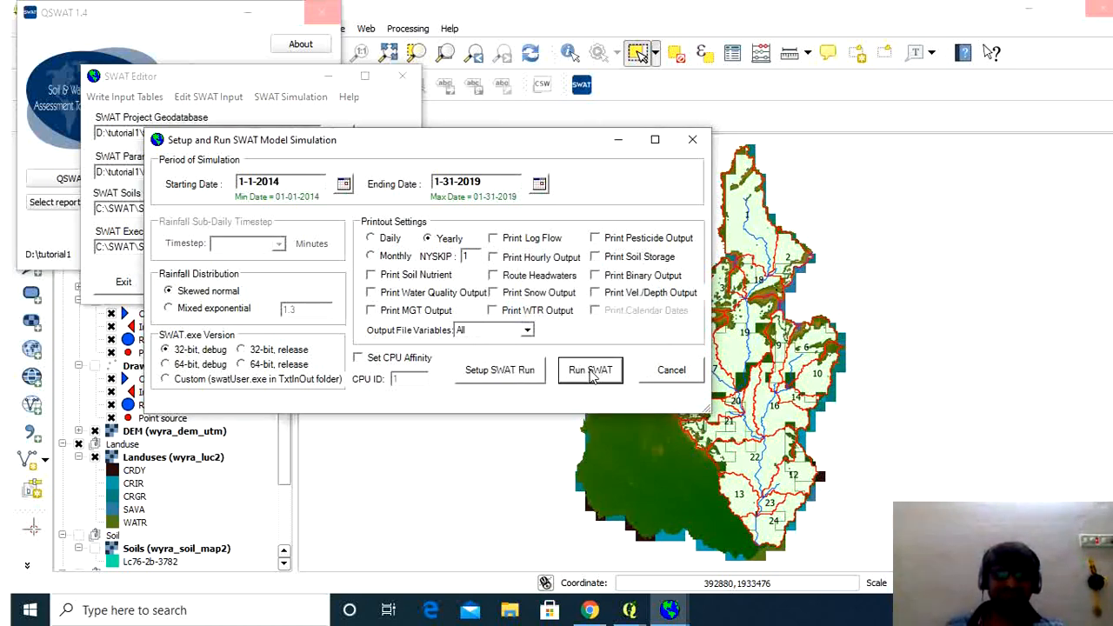
- Run the SWAT model simulation and close its setup dialog
left_click(590, 371)
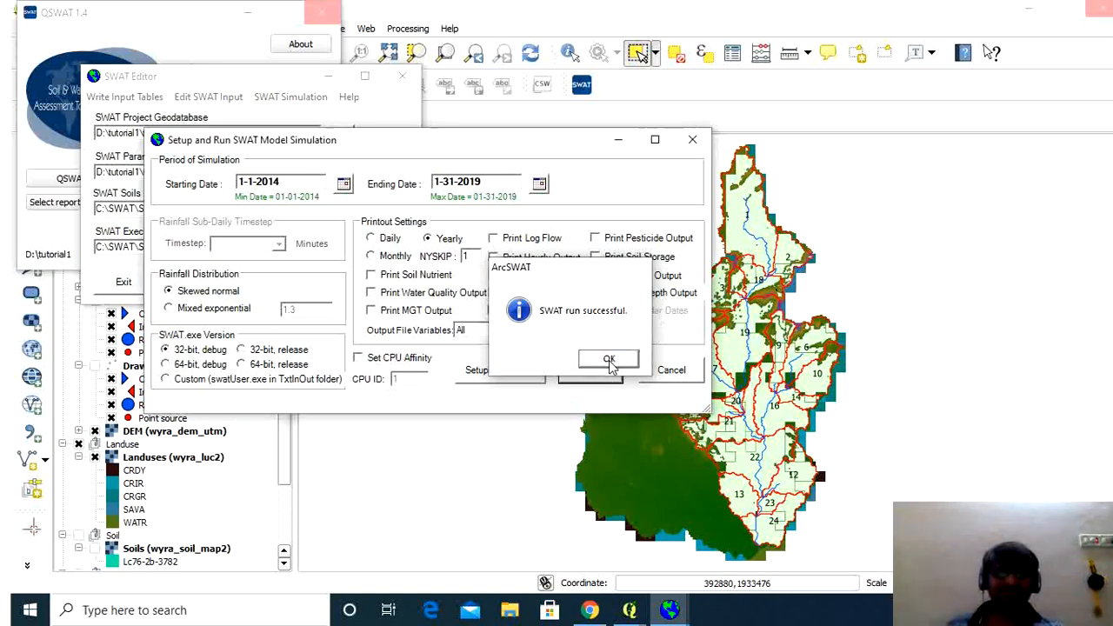
left_click(611, 360)
left_click(670, 371)
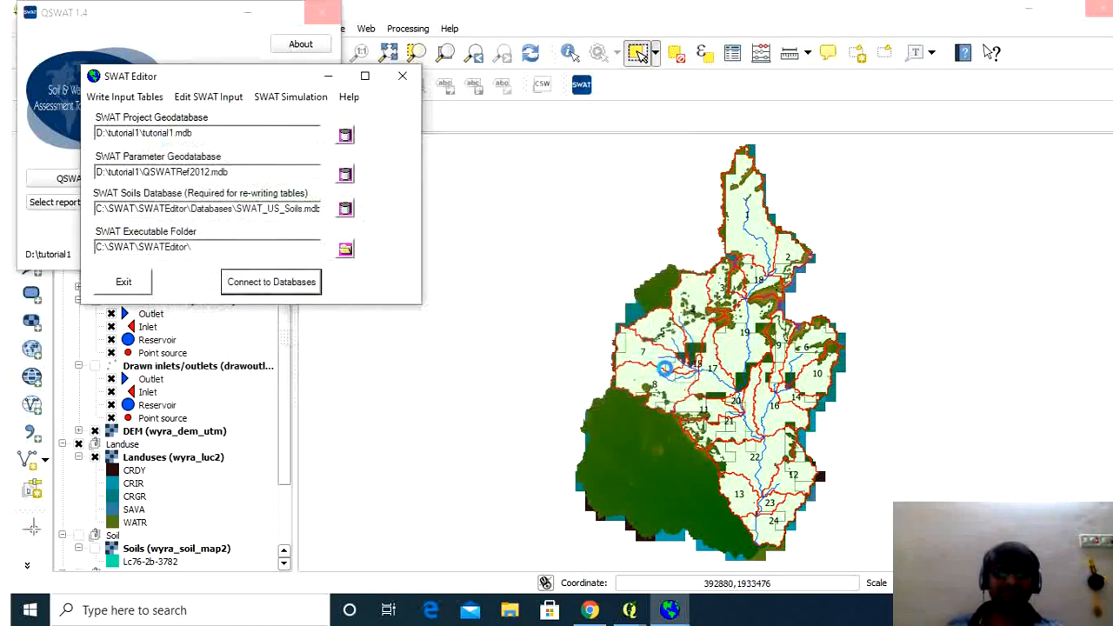
- Import the output.rch, output.sub and output.hru files into the SWAT output database
left_click(292, 97)
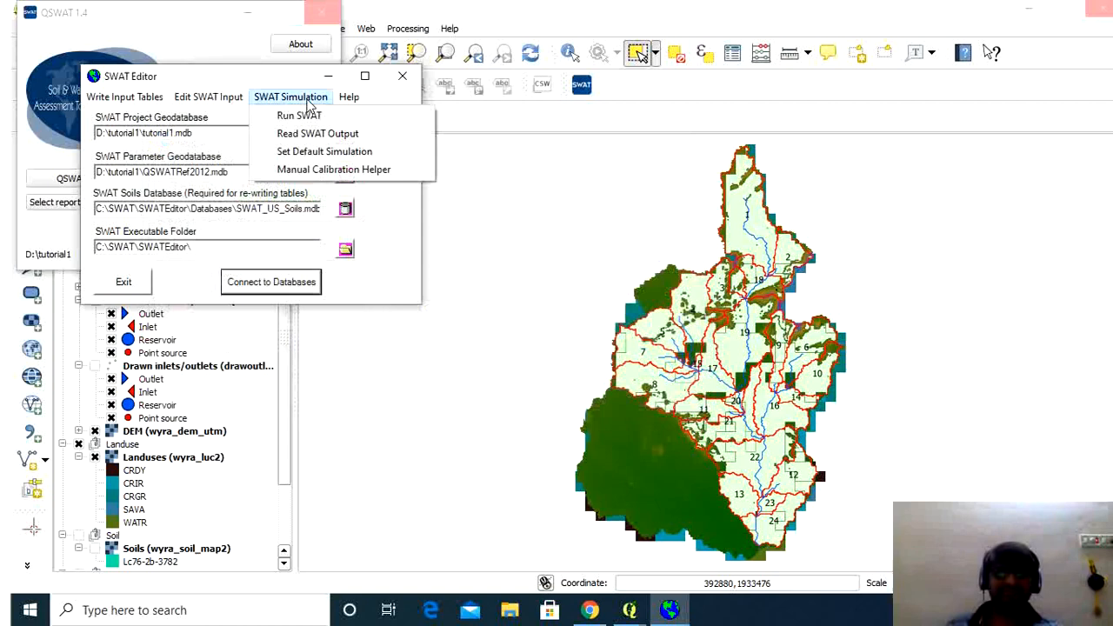
left_click(311, 133)
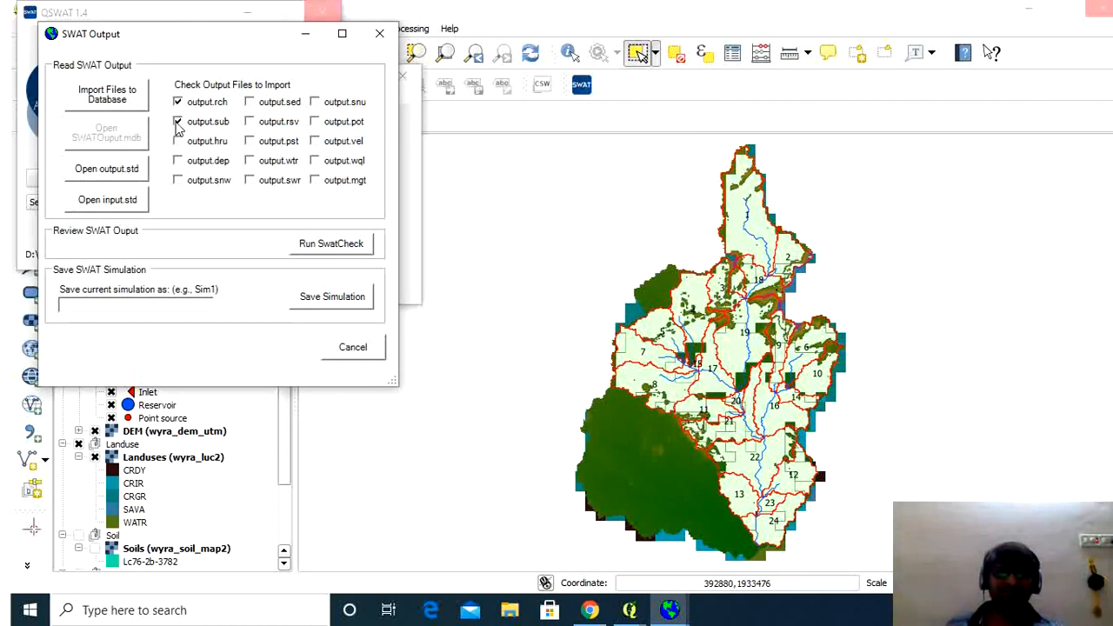
left_click(89, 101)
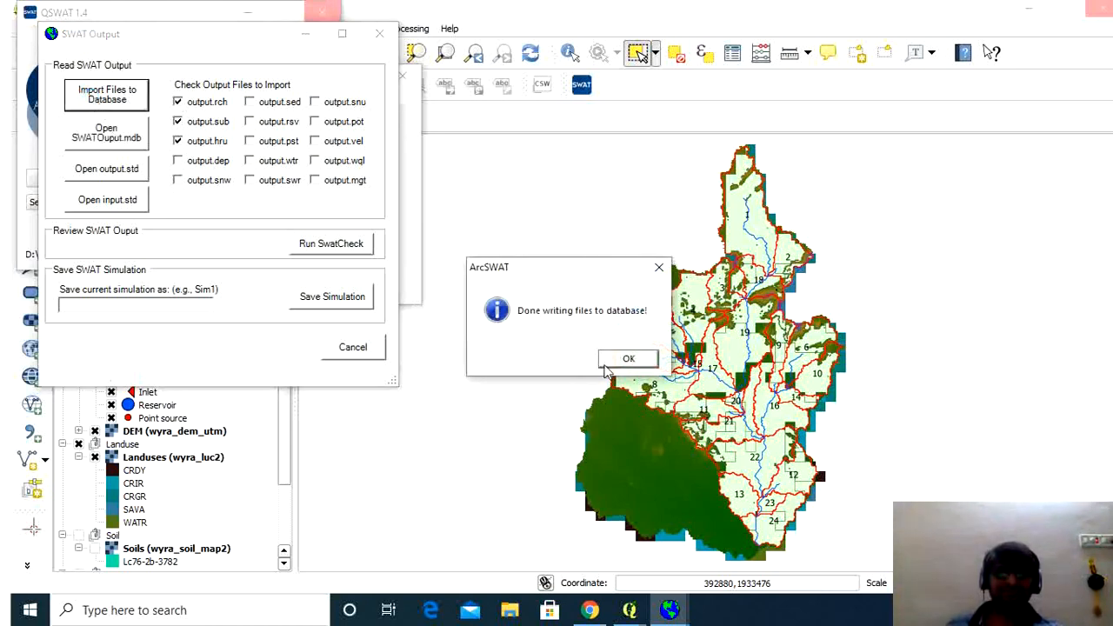
left_click(629, 360)
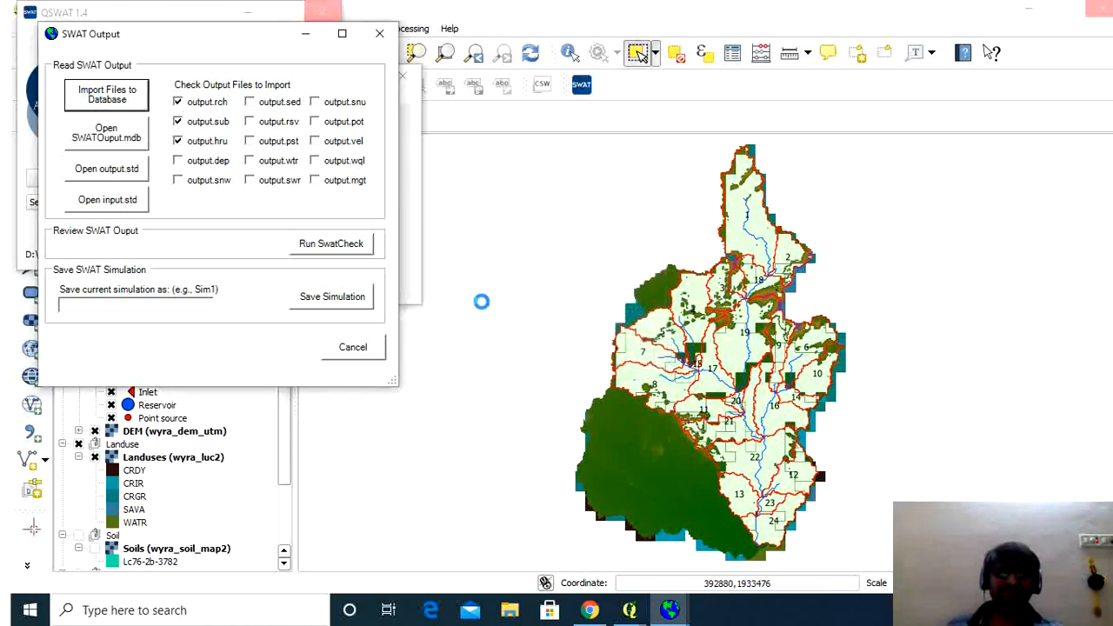
- Save the current simulation as sim1 and close the SWAT output dialog
left_click(167, 307)
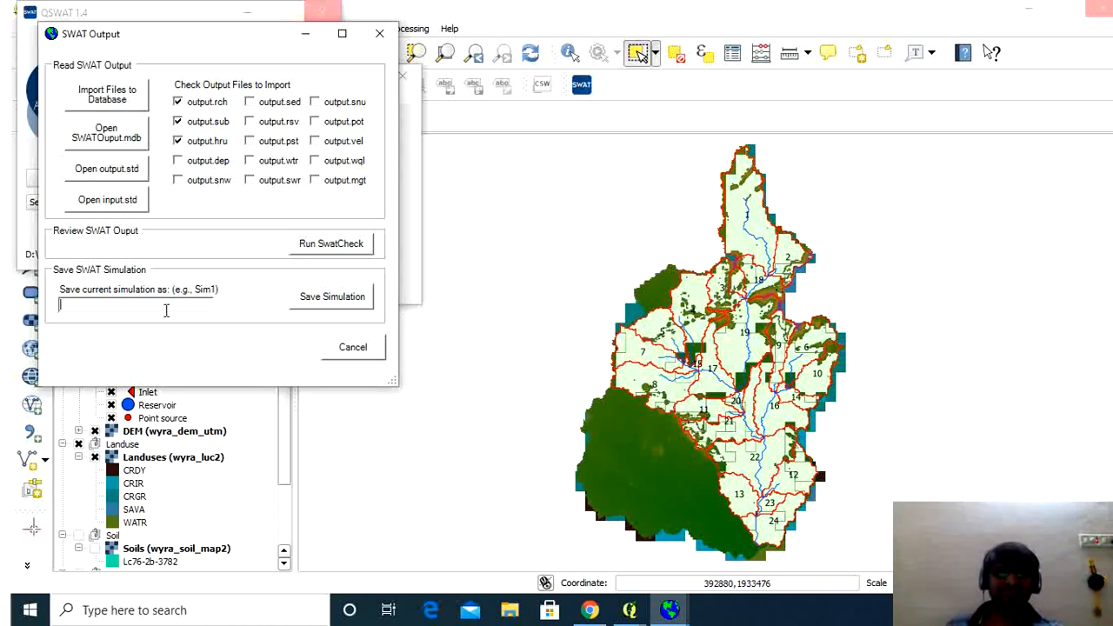
type("sim1")
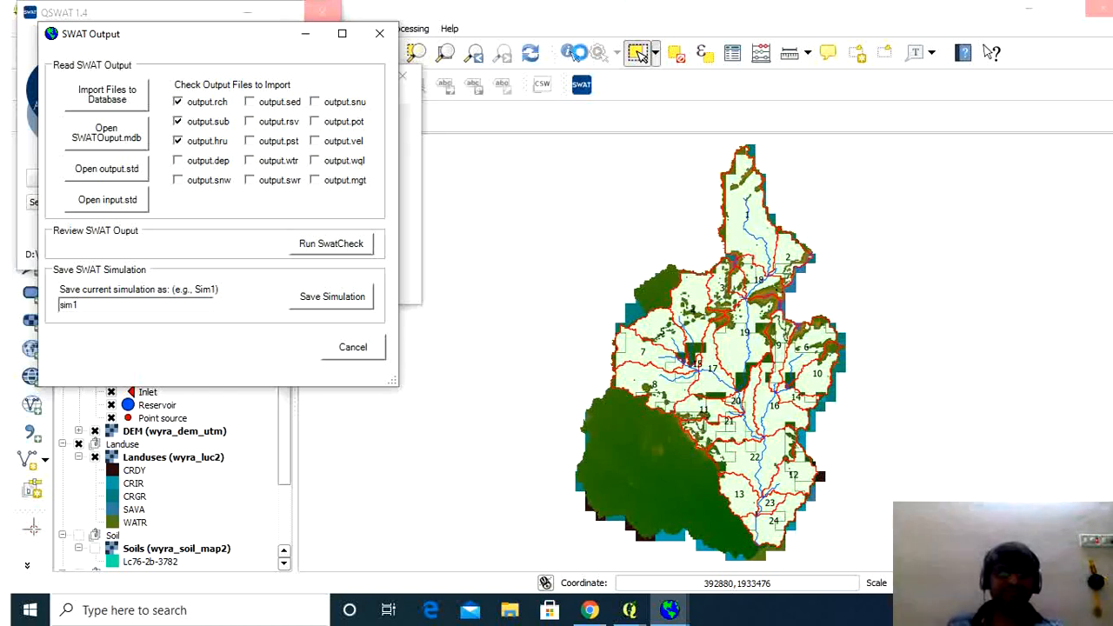
left_click(336, 297)
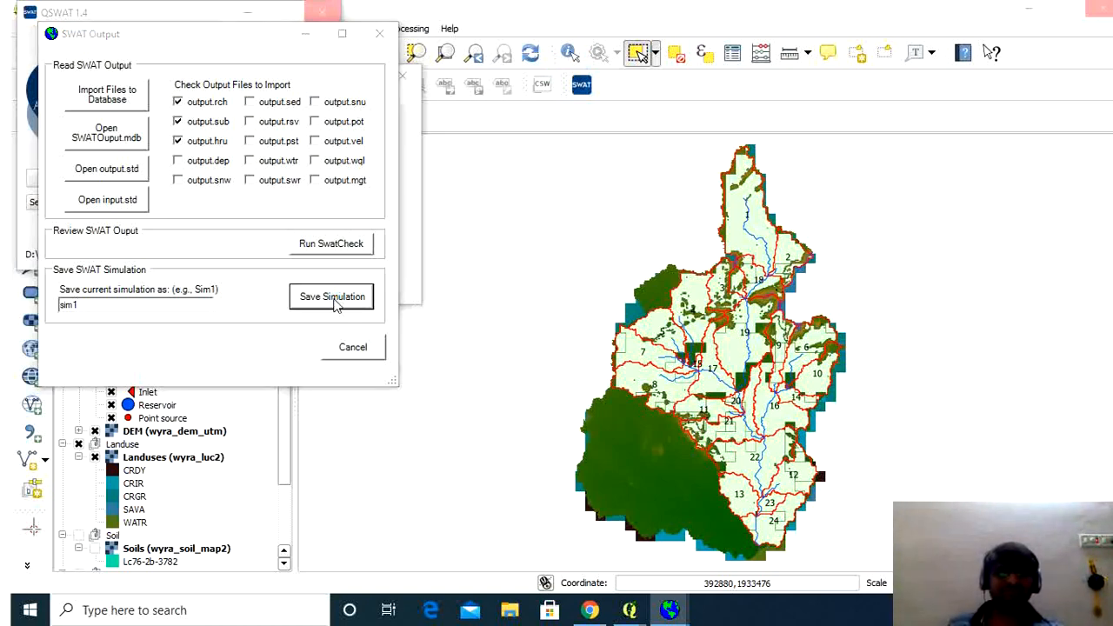
left_click(642, 358)
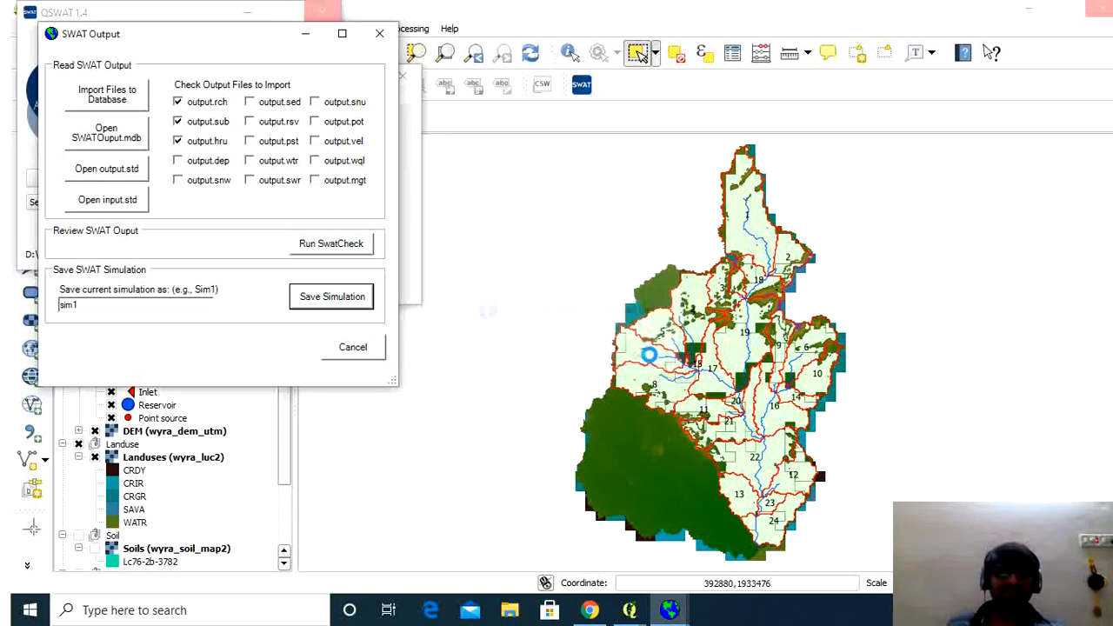
left_click(351, 348)
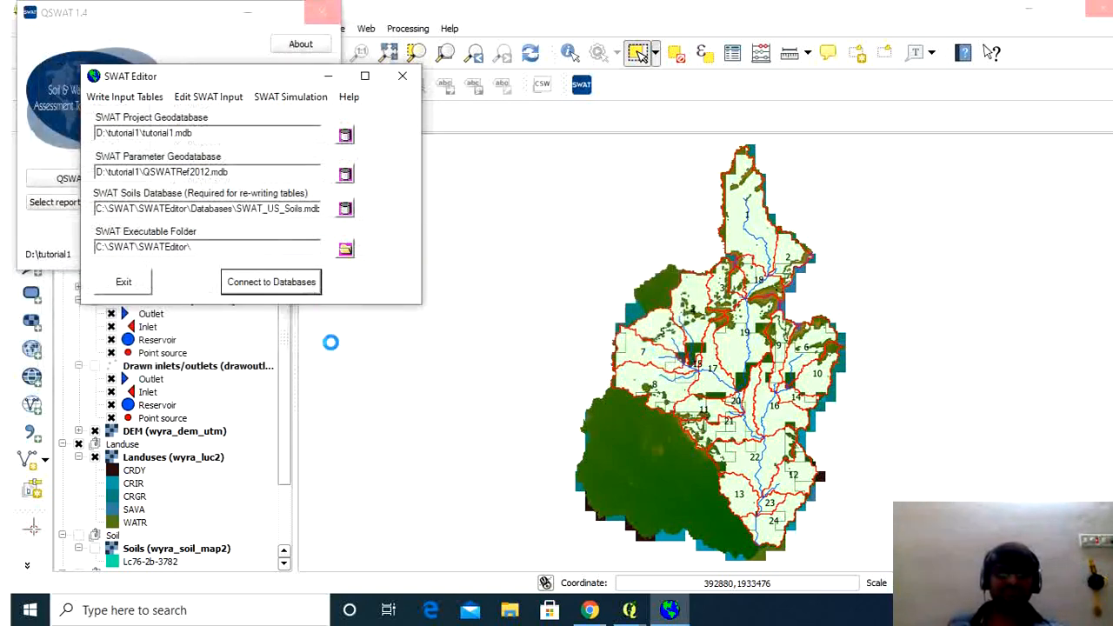
- Exit the SWAT Editor and open the QSWAT results visualisation, moving its dialog clear of the main QSWAT window
left_click(300, 98)
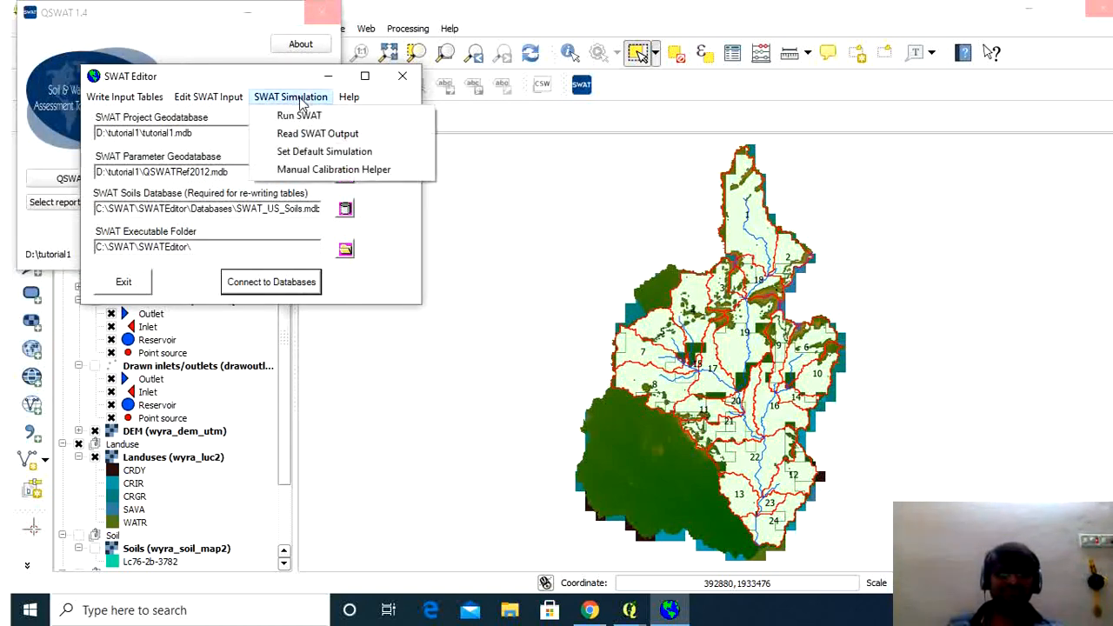
left_click(123, 286)
left_click(124, 286)
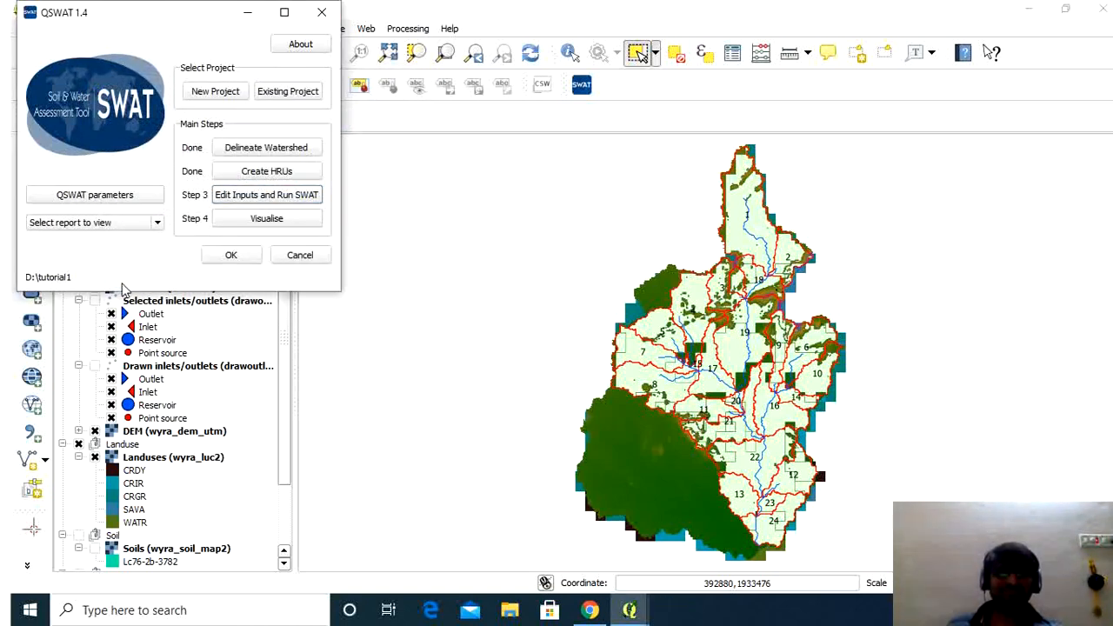
left_click(271, 220)
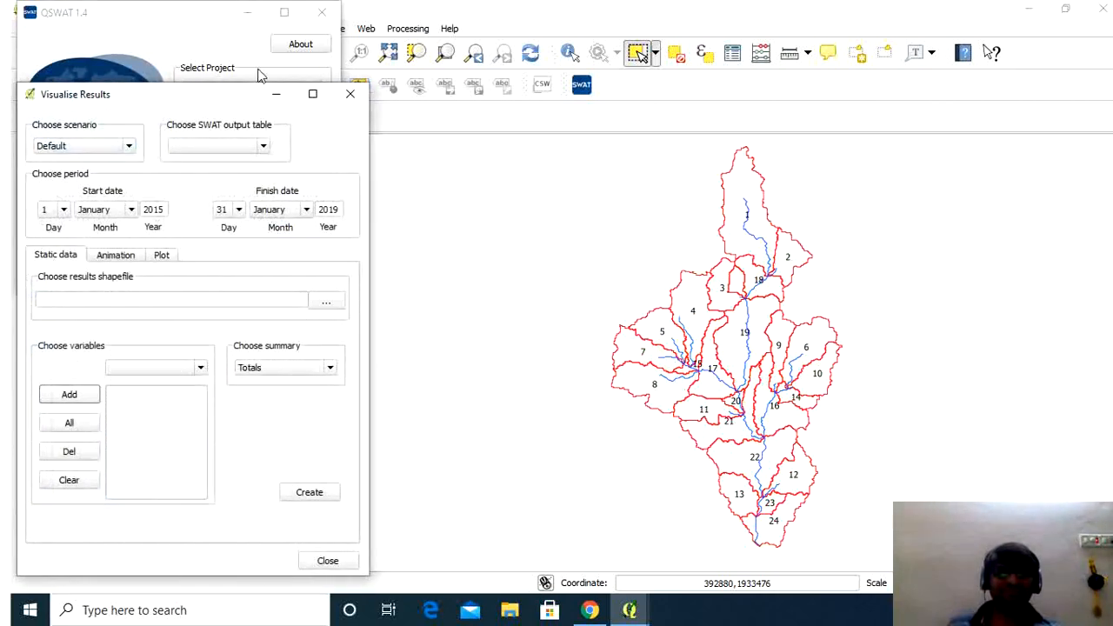
left_click_drag(237, 104, 570, 79)
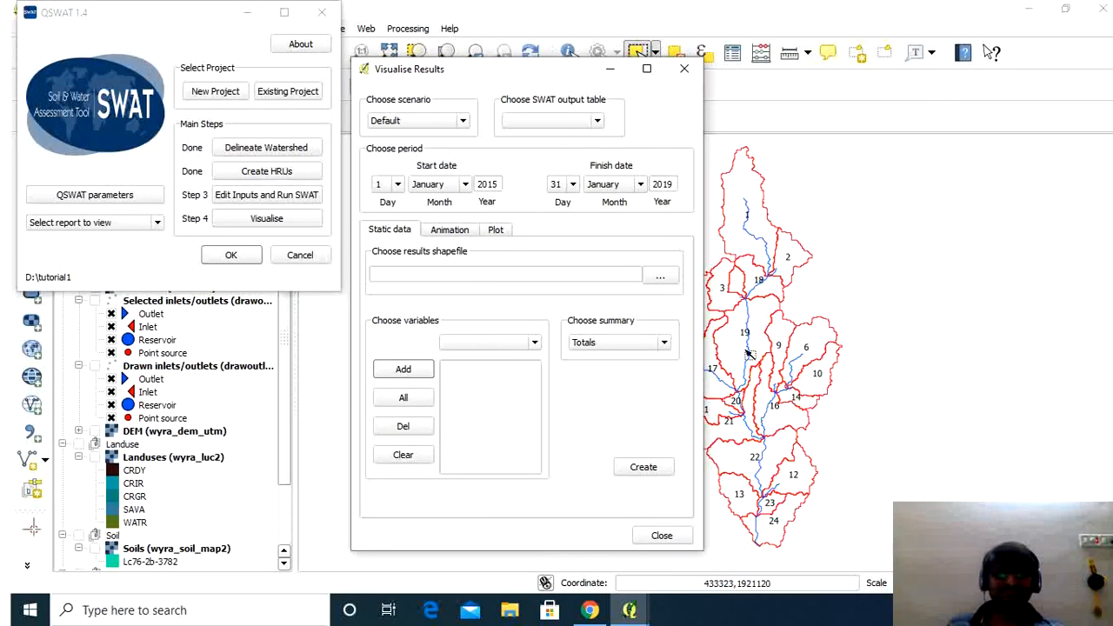
- Choose the sub output table for the Default scenario and add SURQmm as the variable to map
left_click(596, 121)
left_click(574, 168)
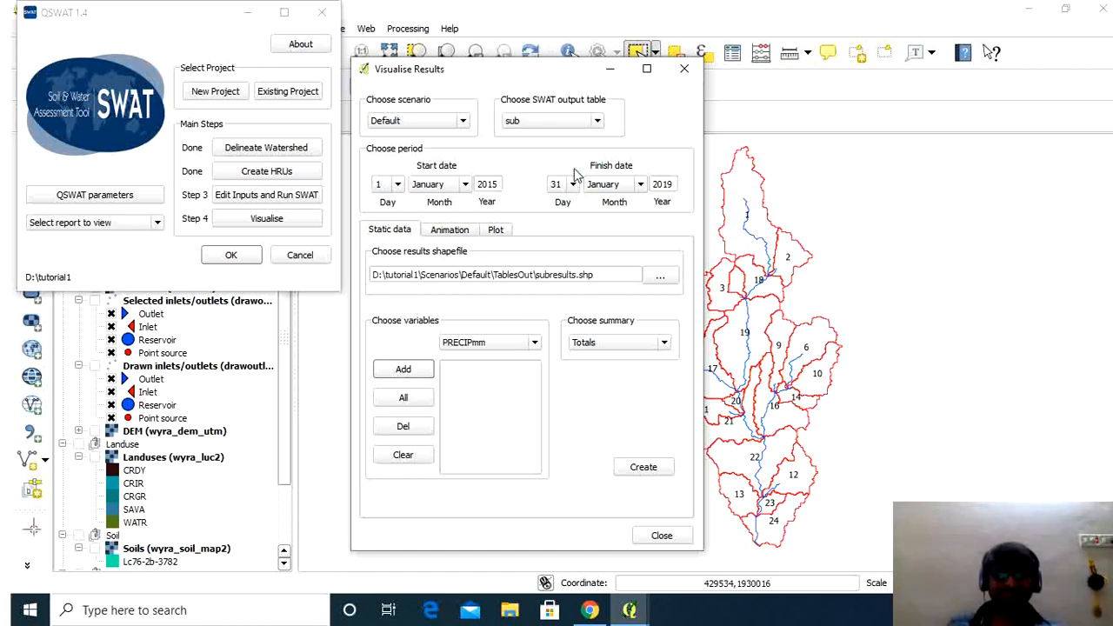
left_click(532, 343)
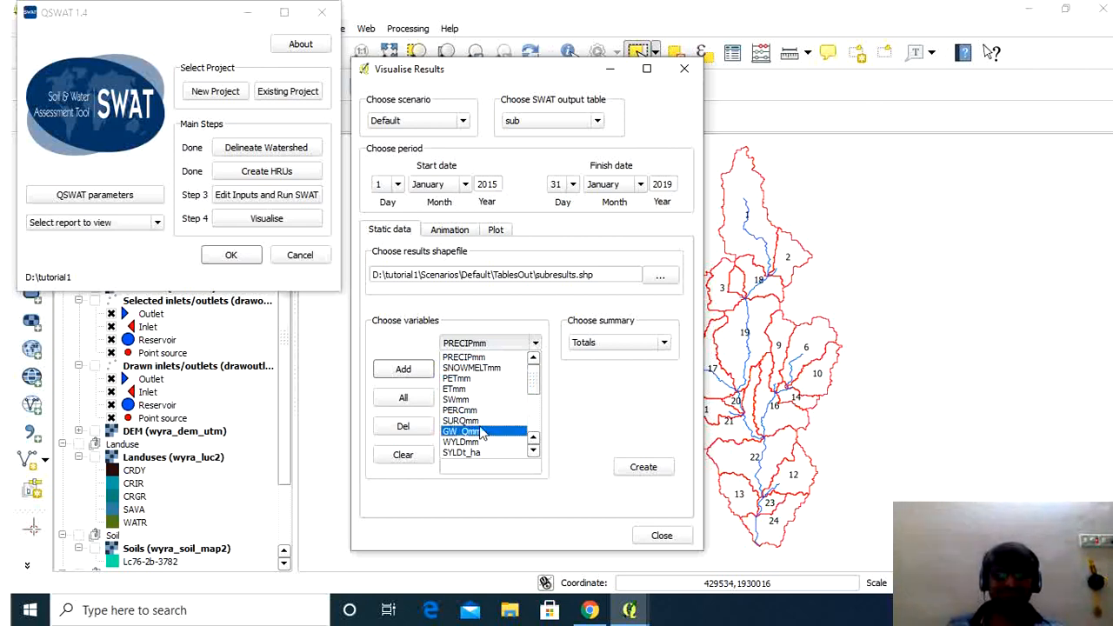
left_click(478, 422)
left_click(422, 371)
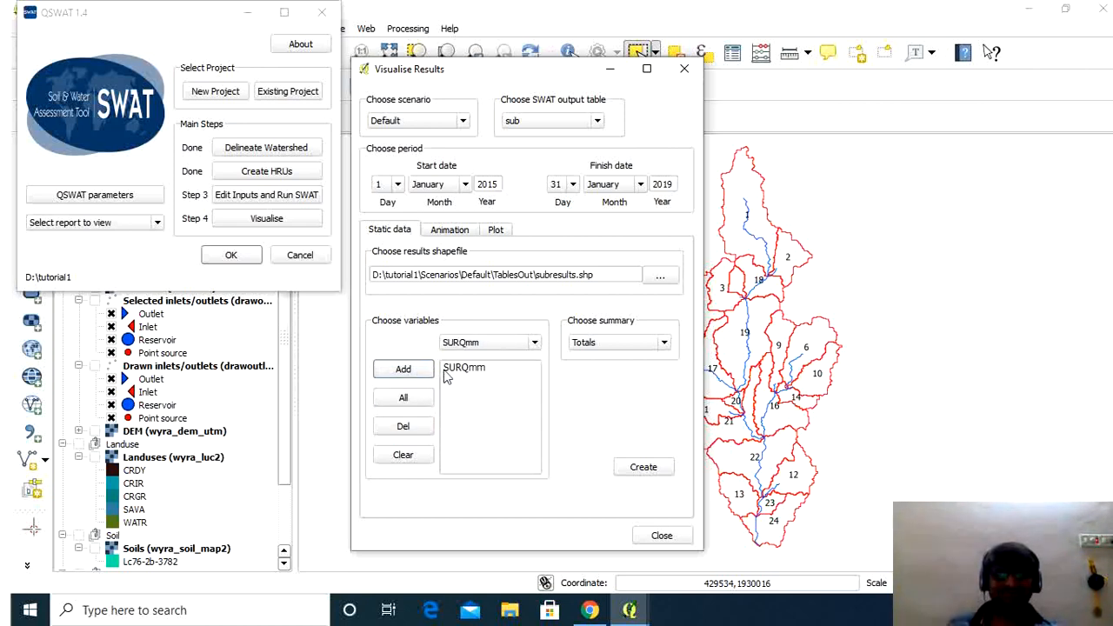
left_click(456, 372)
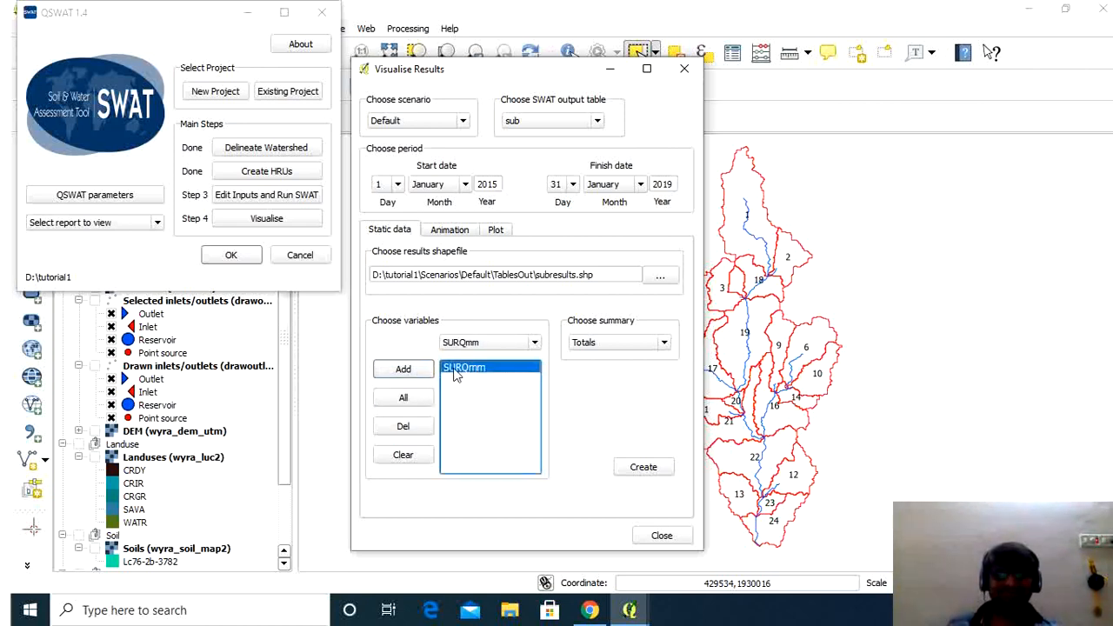
- Create the subbasin results layer with the Annual means summary and minimise the QSWAT dialogs to view the map
left_click(665, 343)
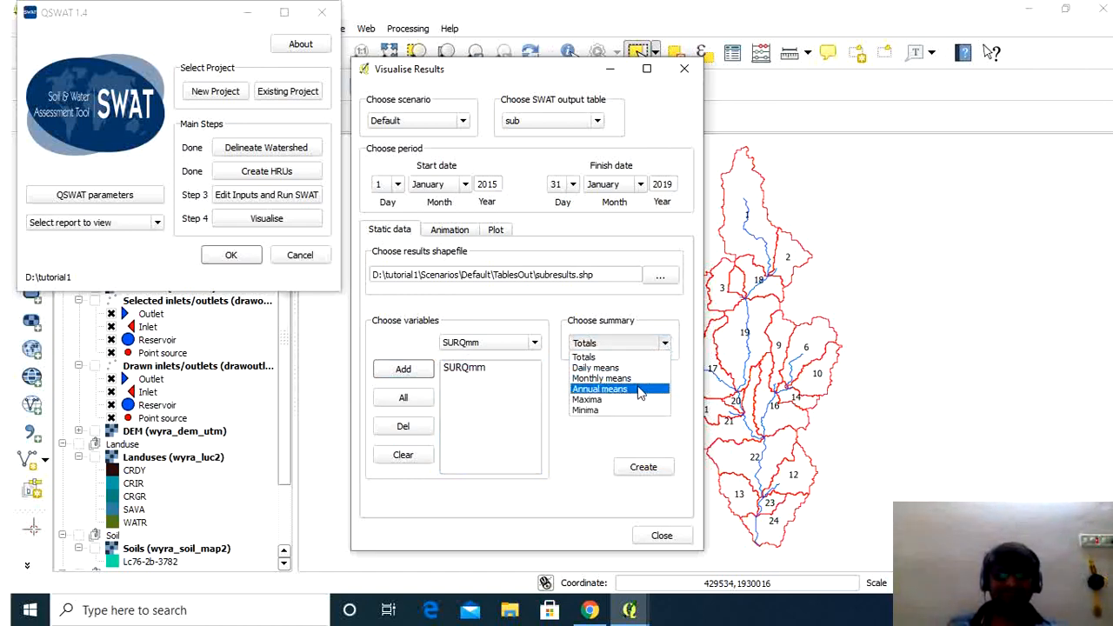
left_click(642, 389)
left_click(658, 470)
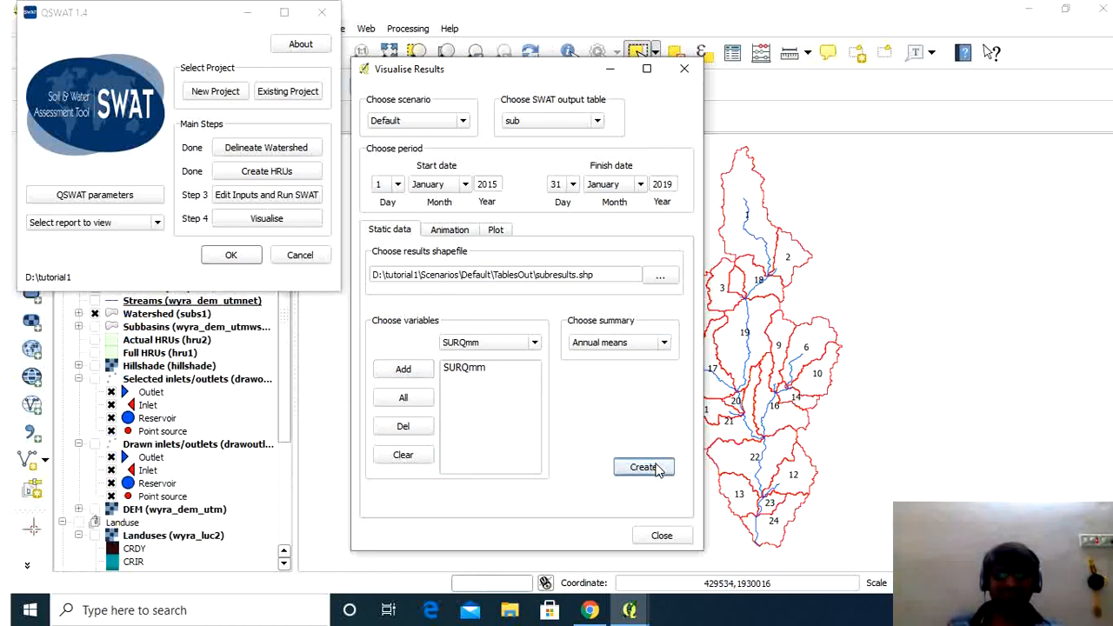
left_click(247, 12)
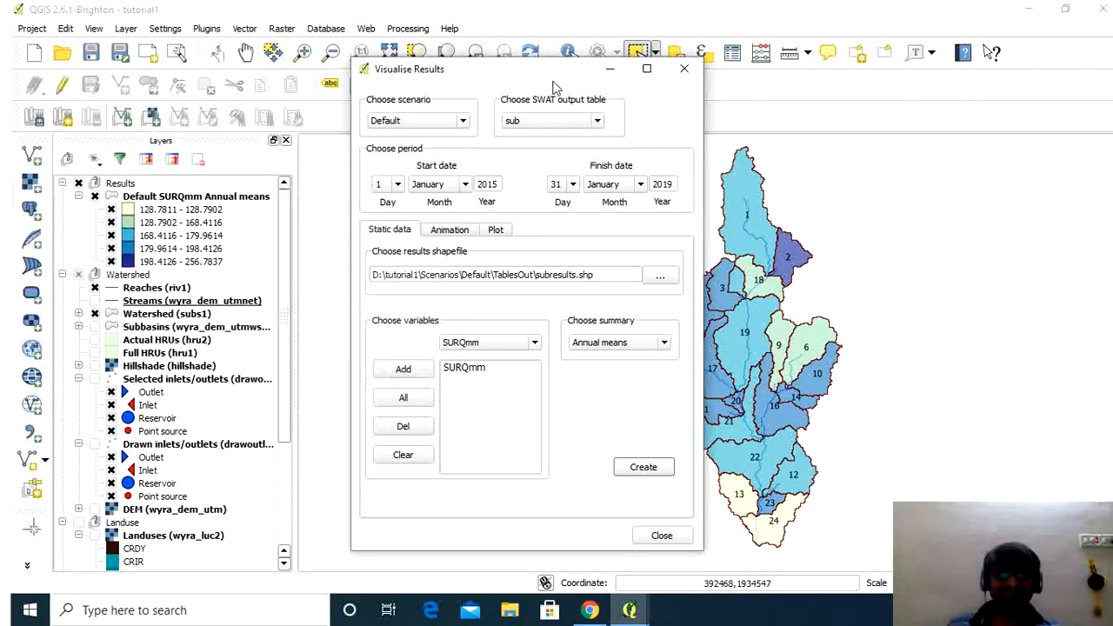
left_click(609, 70)
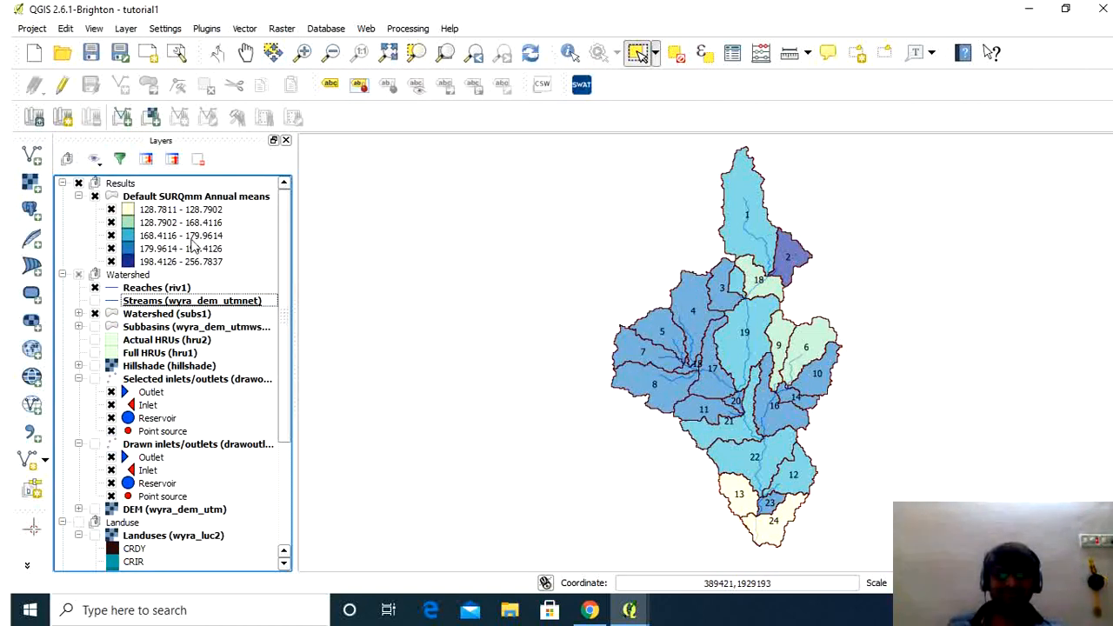
- Return to the Visualise Results dialog and remove SURQmm from the chosen variables
left_click(633, 612)
left_click(778, 539)
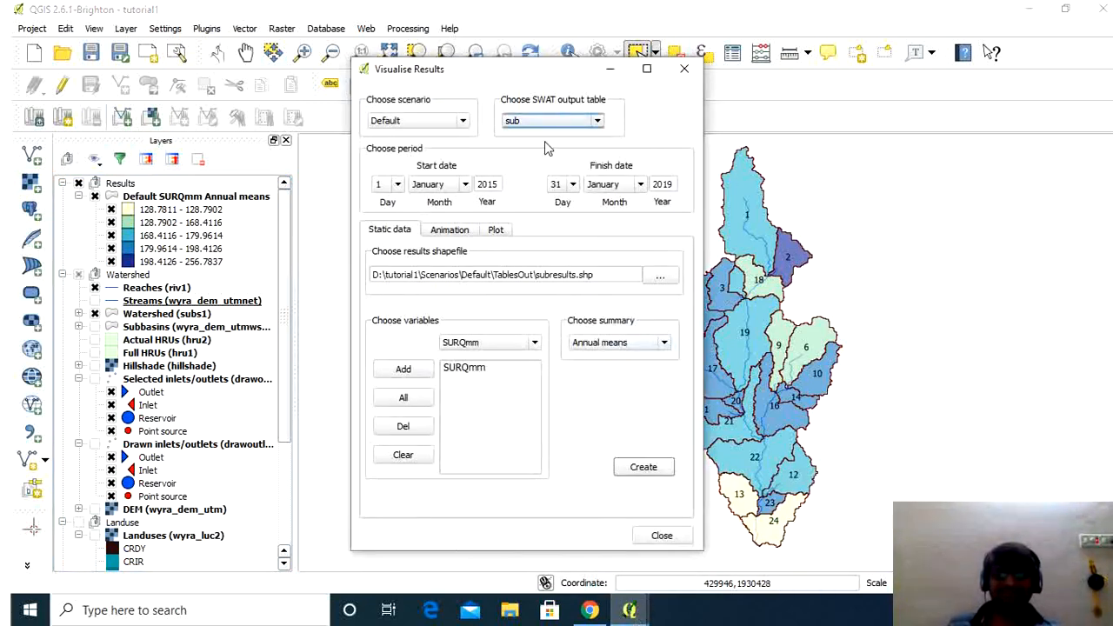
left_click(477, 368)
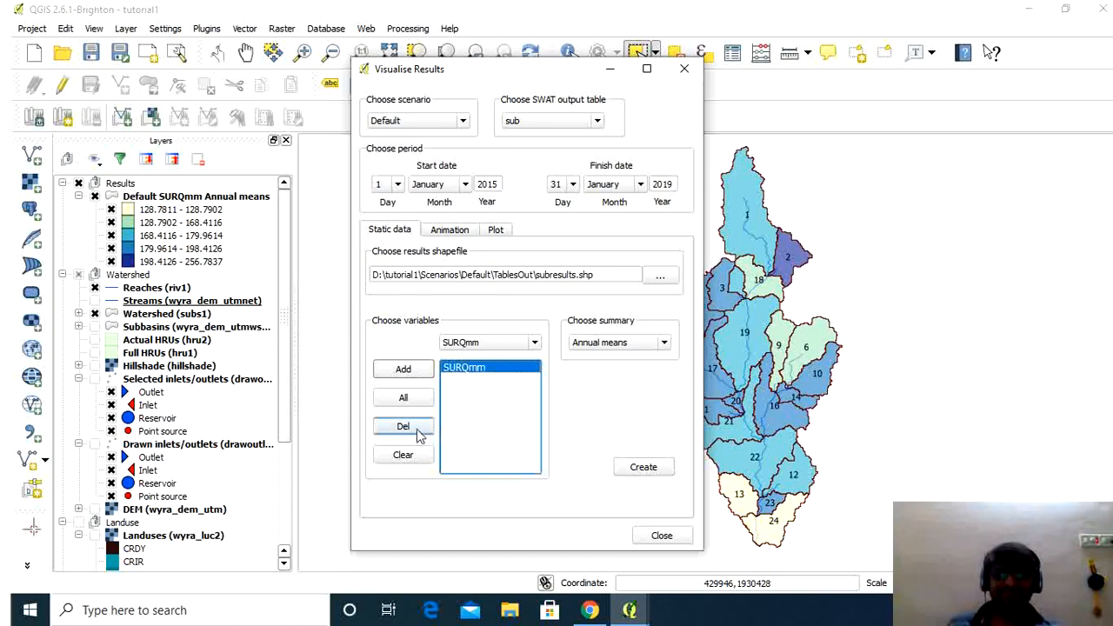
left_click(418, 432)
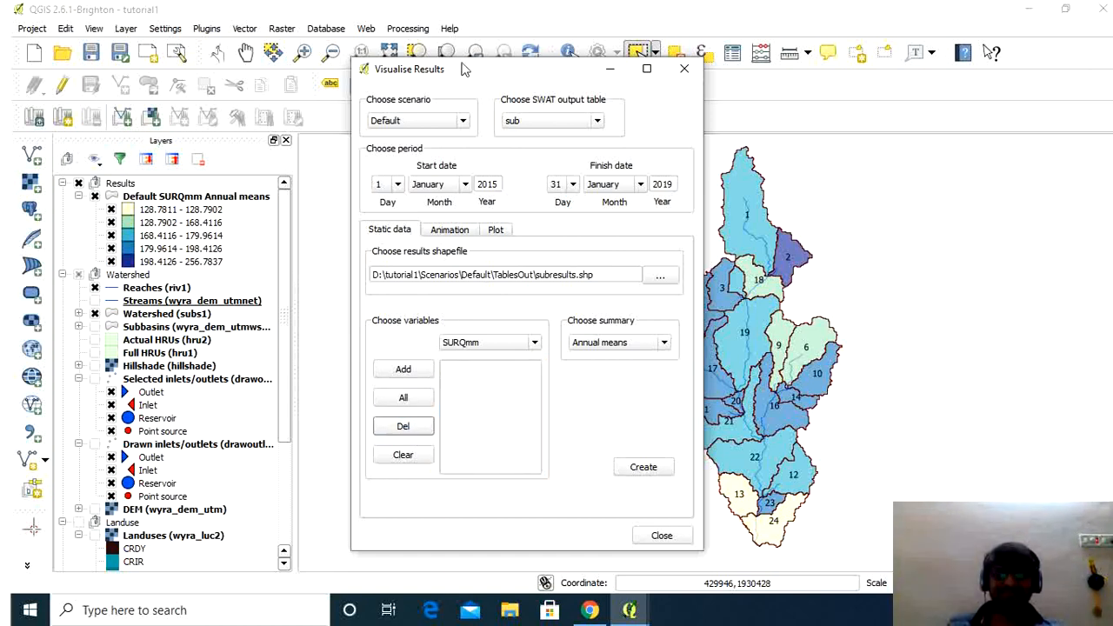
- Create an annual means results layer of FLOW_OUTcms from the rch output table and minimise the dialog to view it
left_click(596, 122)
left_click(558, 157)
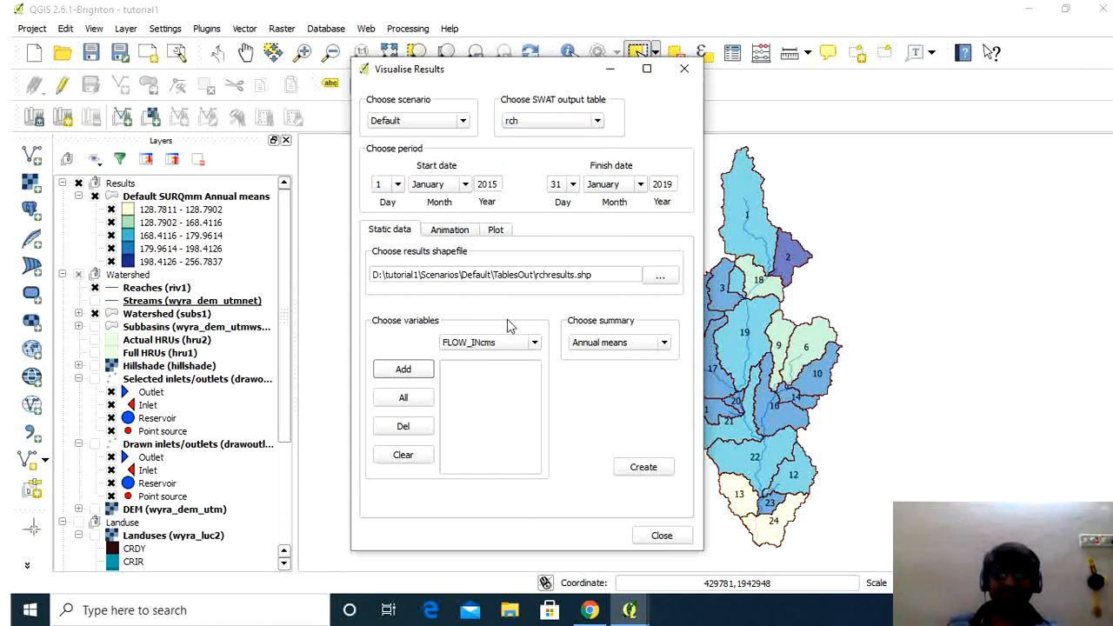
left_click(532, 342)
left_click(508, 364)
left_click(425, 372)
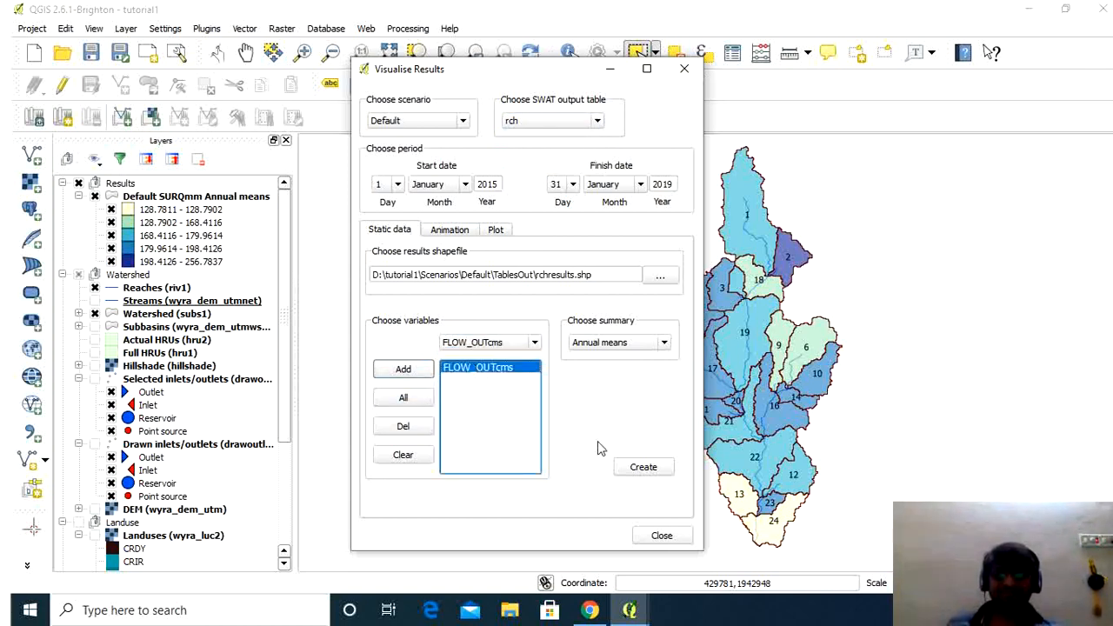
left_click(622, 470)
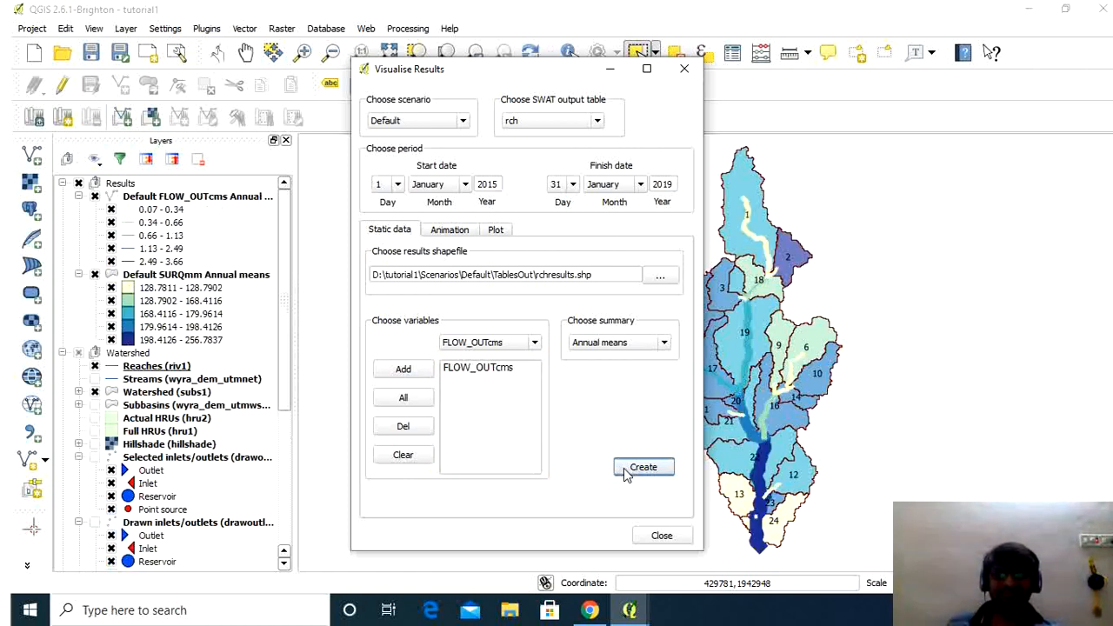
left_click(610, 68)
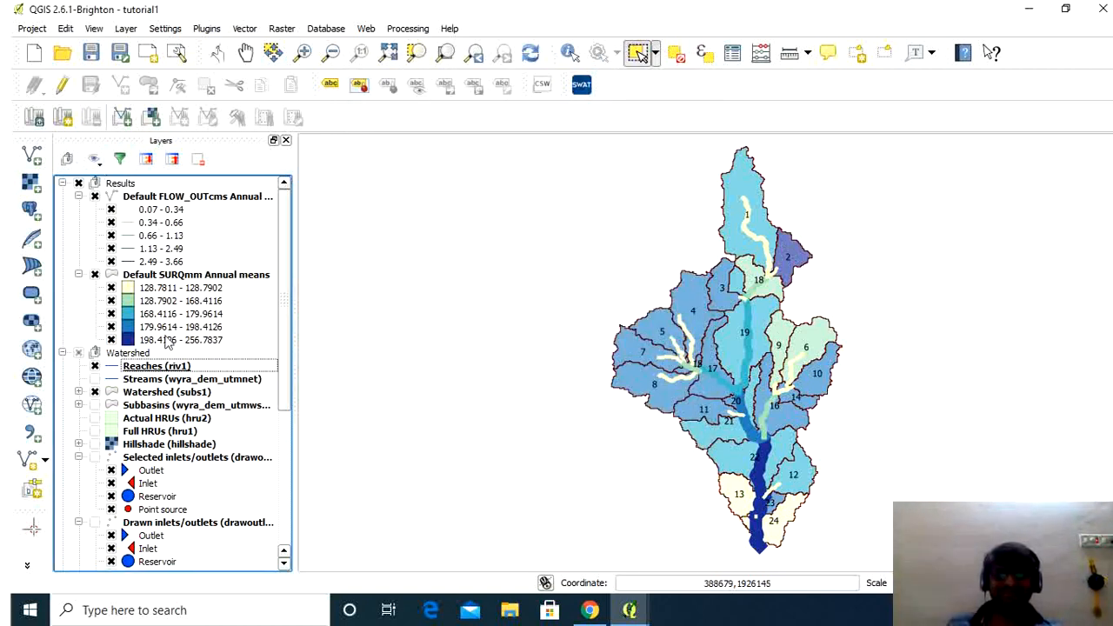
- Hide the Default SURQmm Annual means layer and close the Visualise Results dialog
left_click(95, 274)
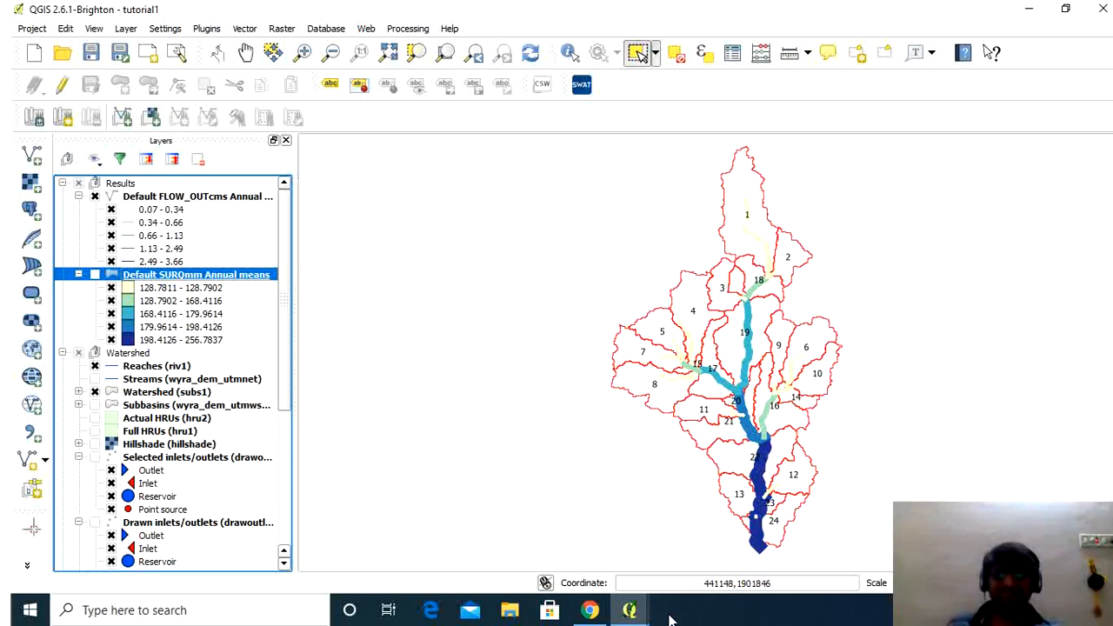
mouse_move(631, 611)
left_click(782, 530)
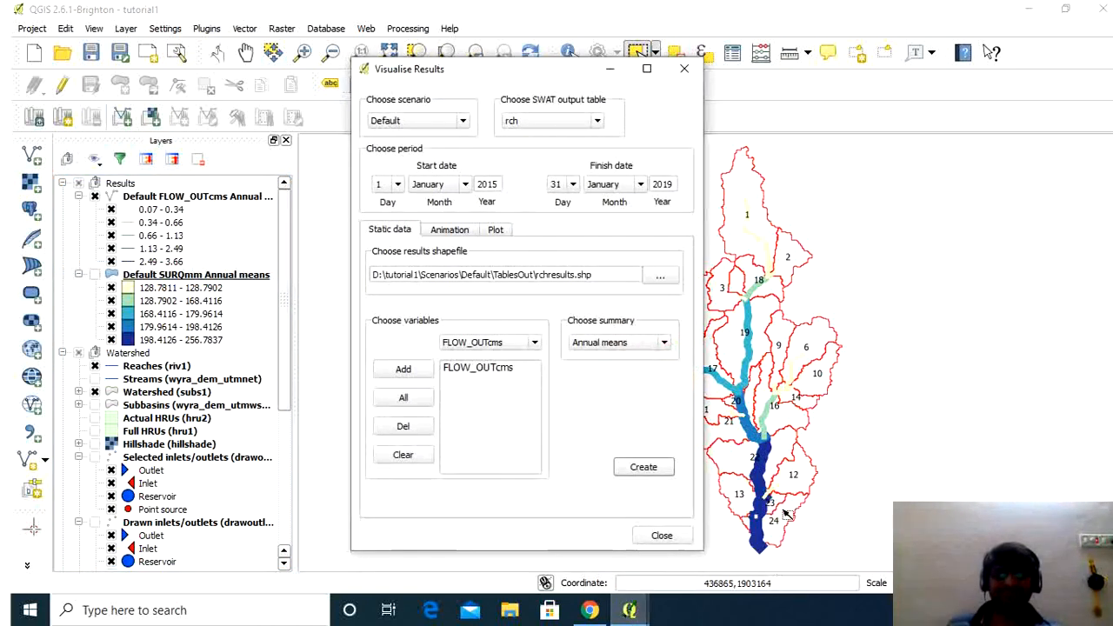
left_click(660, 534)
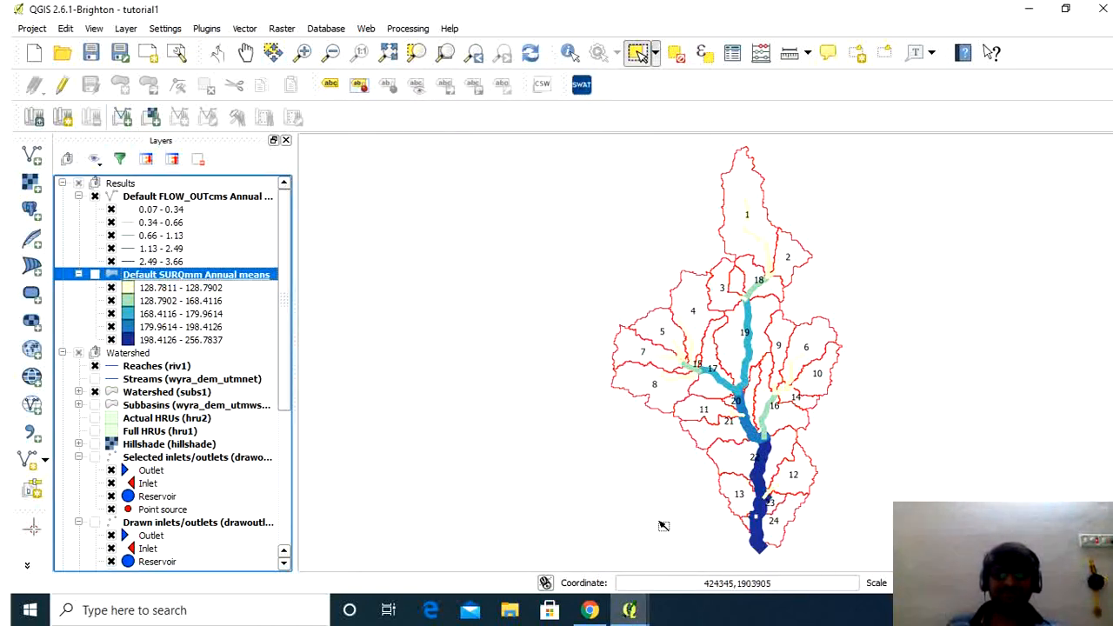
- Save the QGIS project tutorial1 and close the QSWAT dialog with its settings accepted
left_click(631, 610)
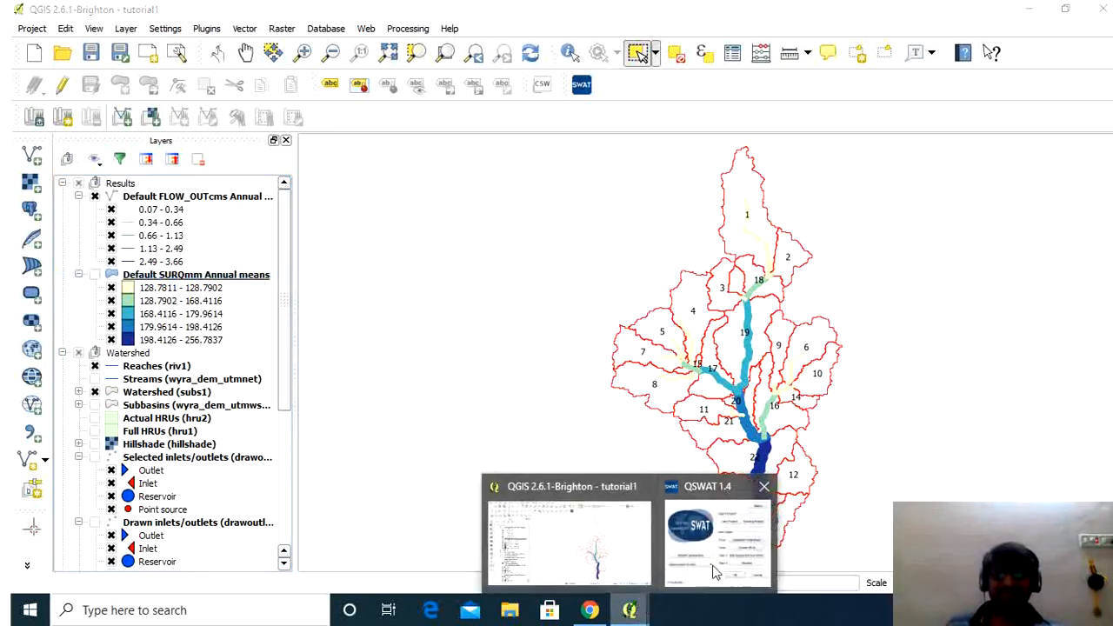
left_click(713, 572)
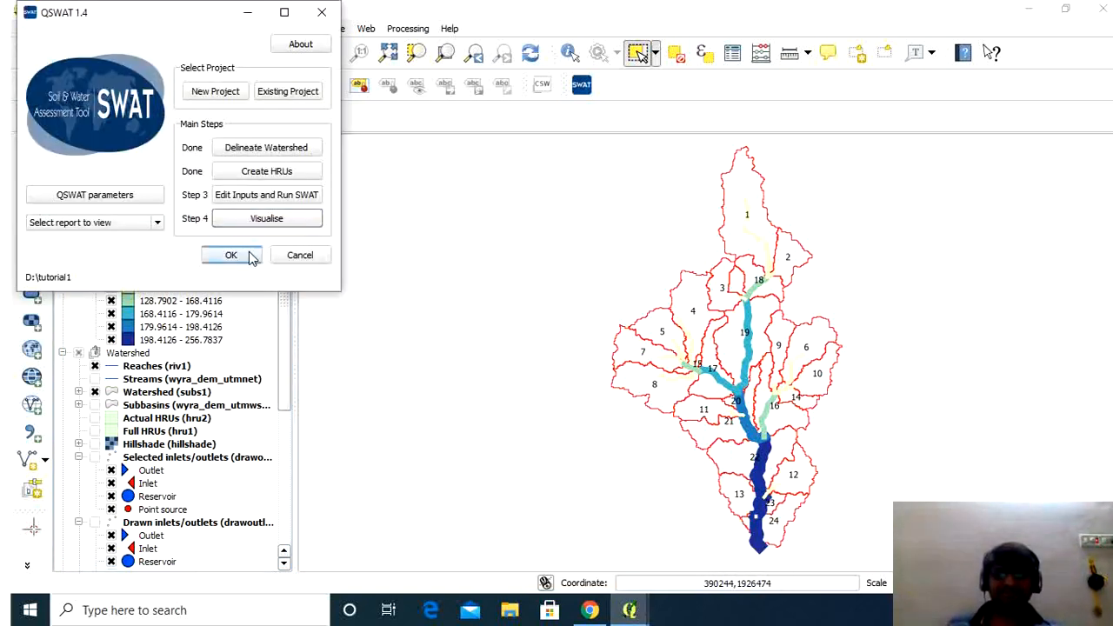
left_click(247, 12)
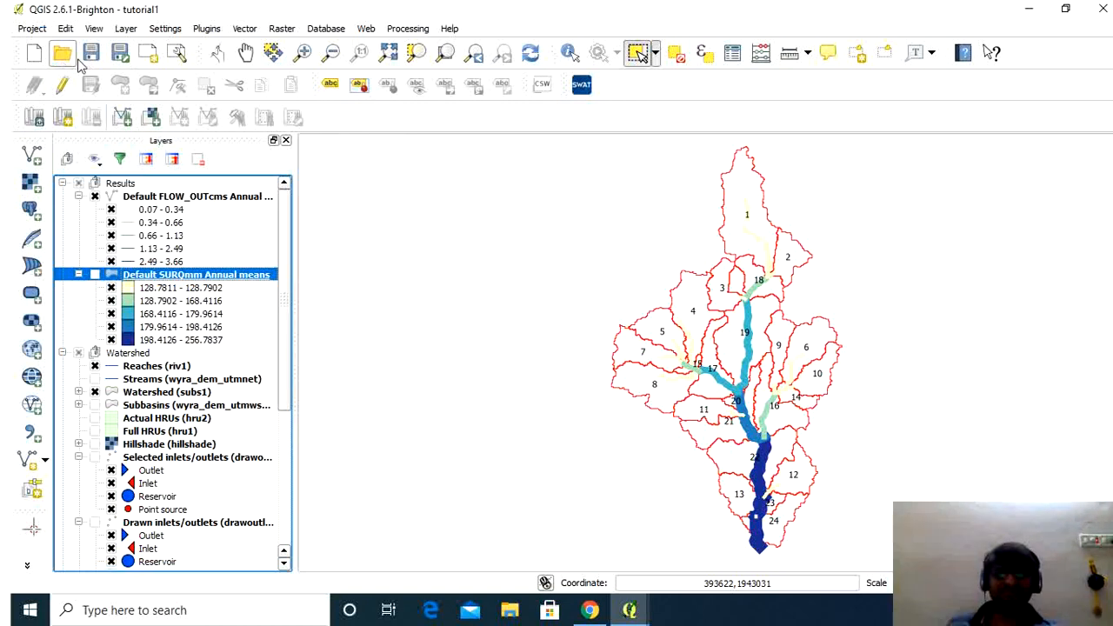
left_click(91, 55)
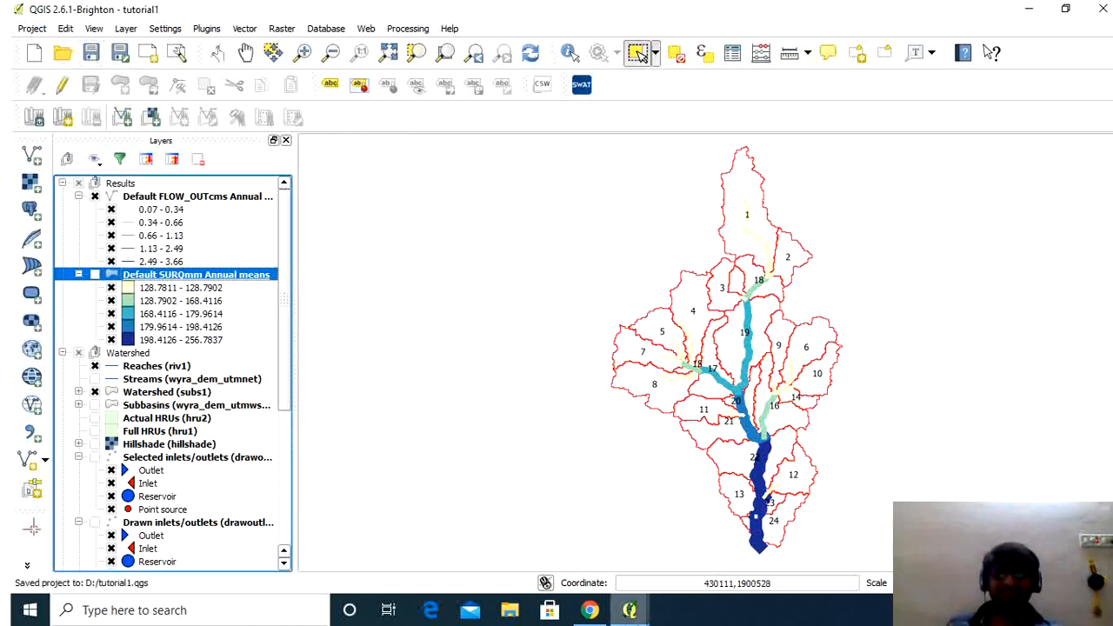
left_click(718, 565)
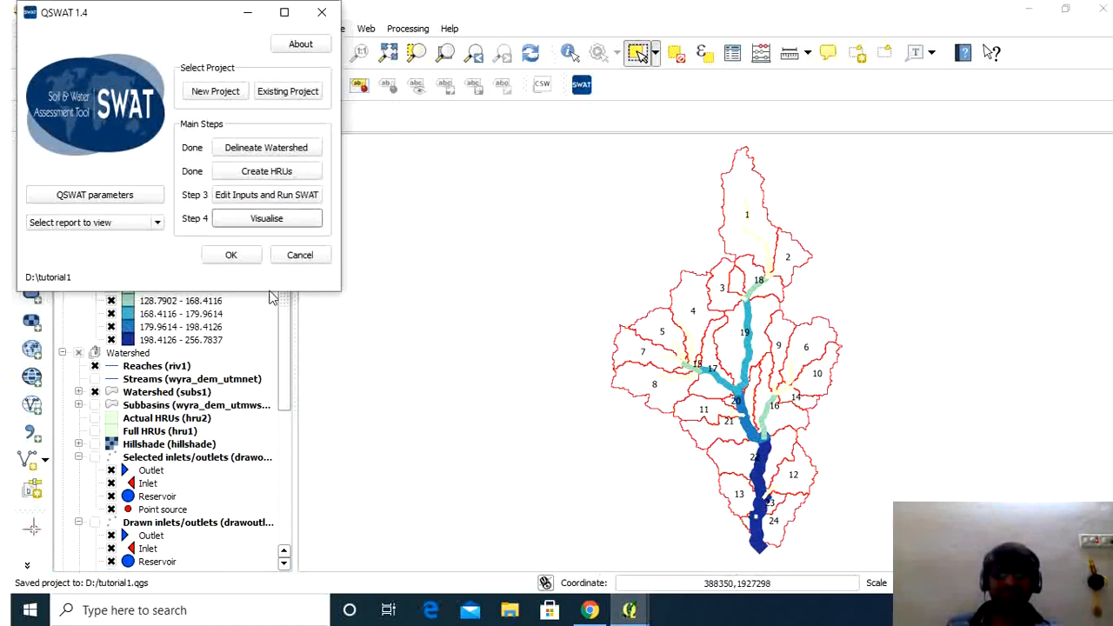
left_click(246, 262)
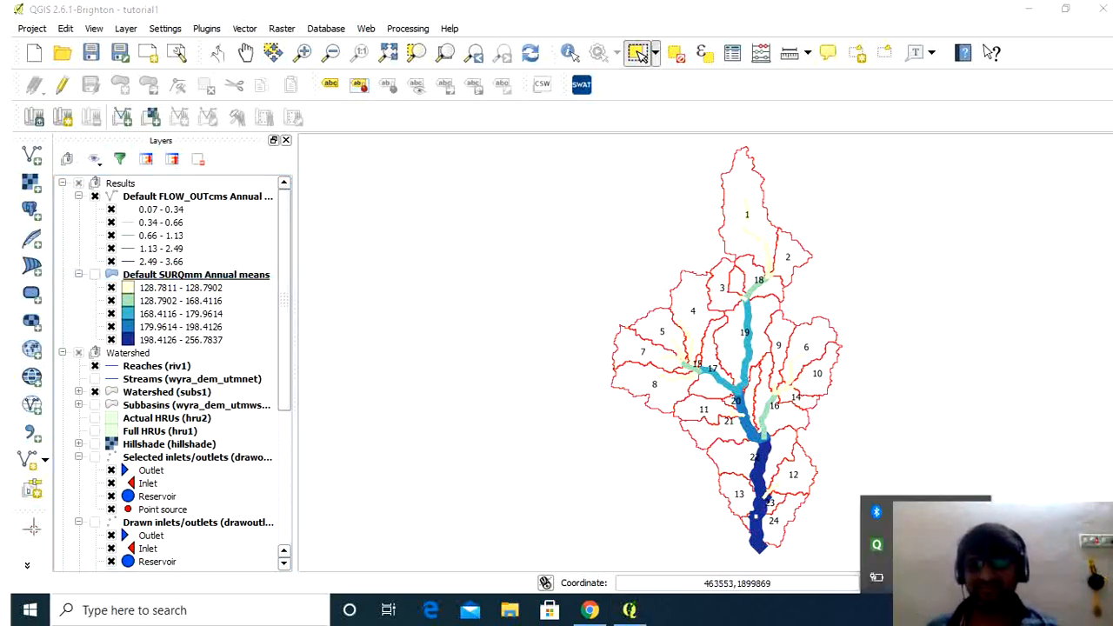
left_click(909, 545)
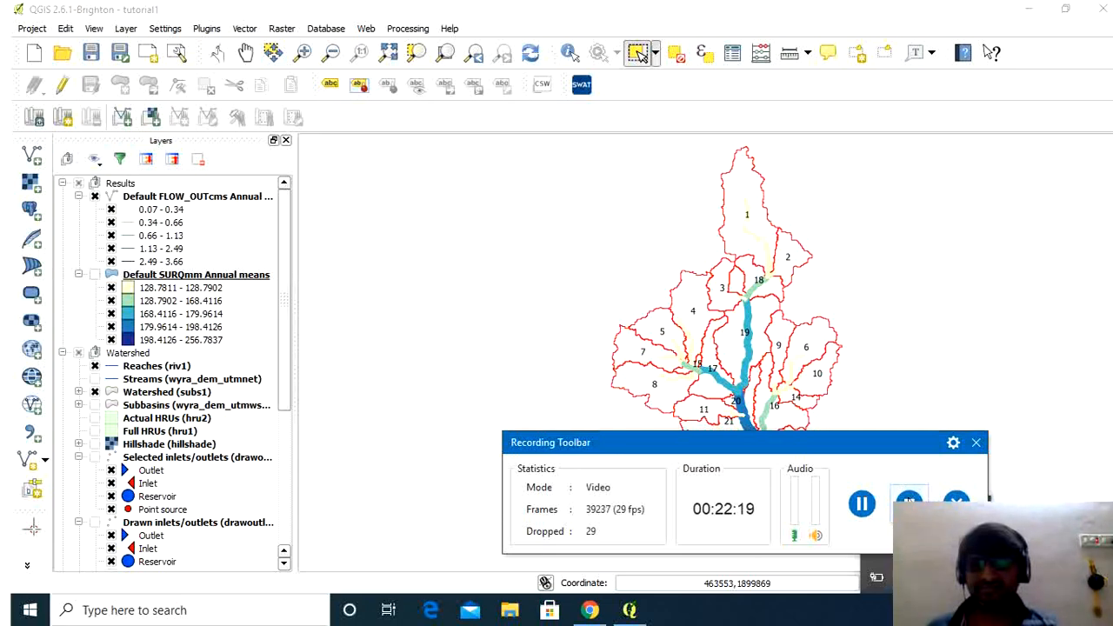